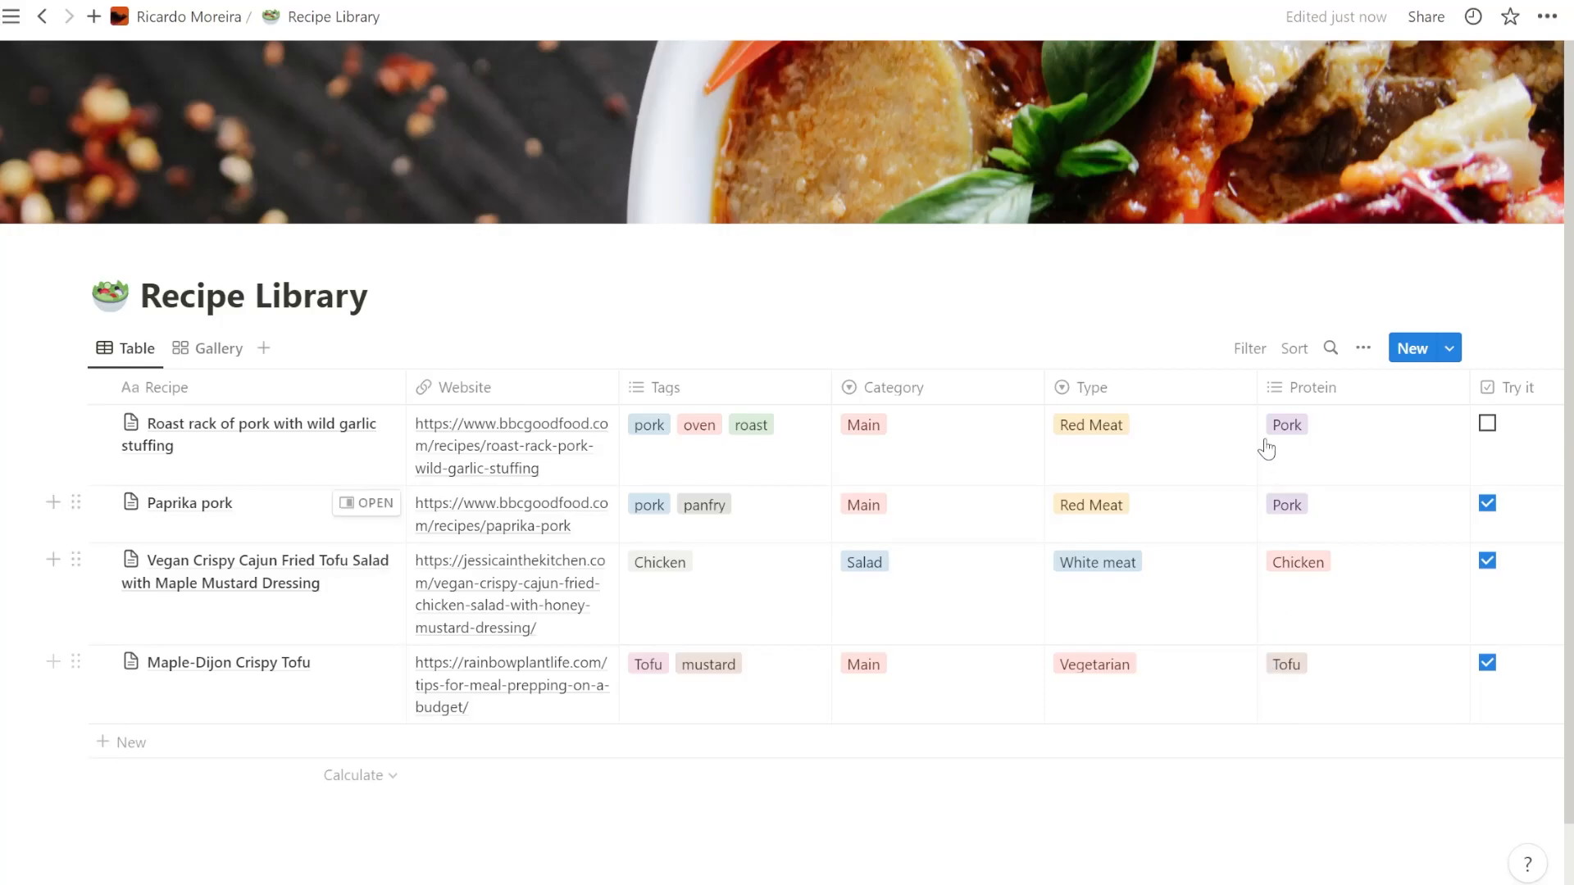
# Step: Delete the existing Untitled template from the Recipe Library database and confirm the deletion
pyautogui.click(1449, 350)
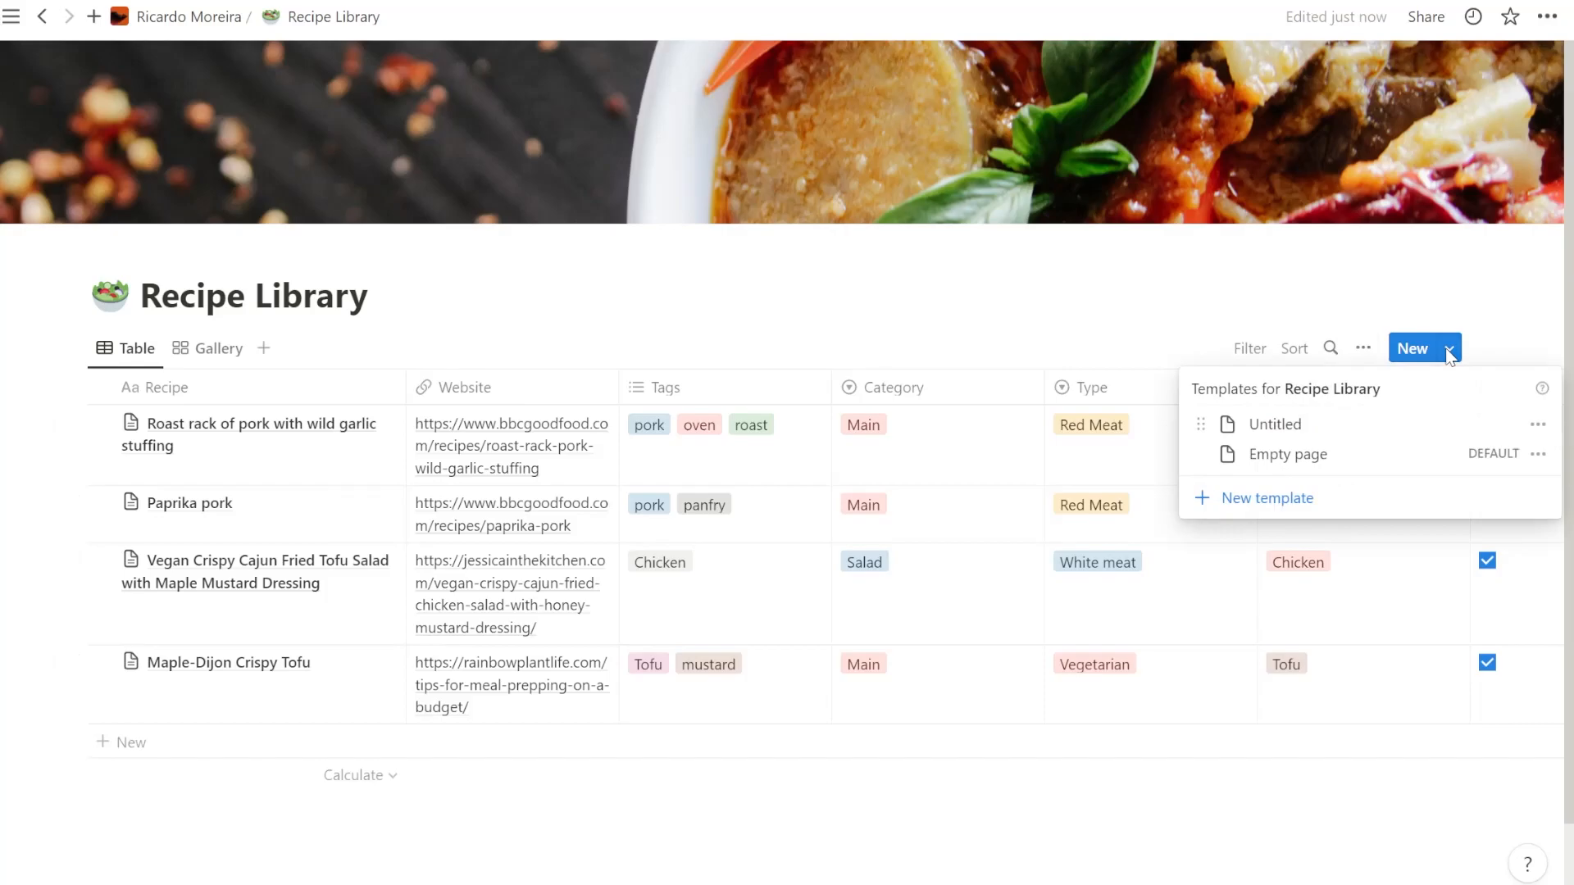
pyautogui.click(1537, 453)
pyautogui.click(1536, 425)
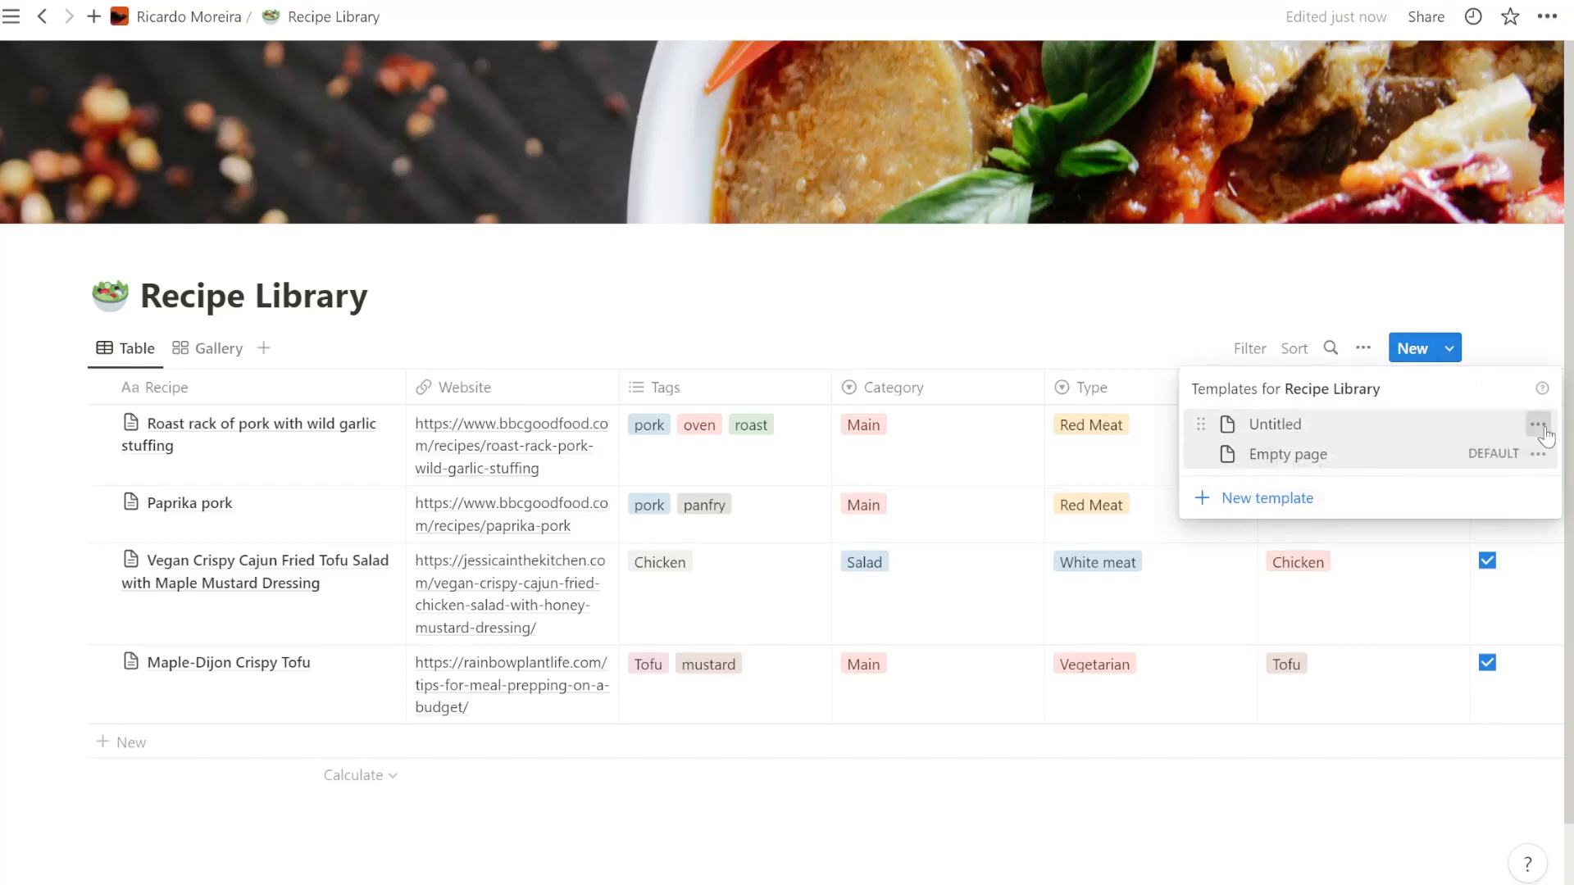
pyautogui.click(1538, 424)
pyautogui.click(1410, 482)
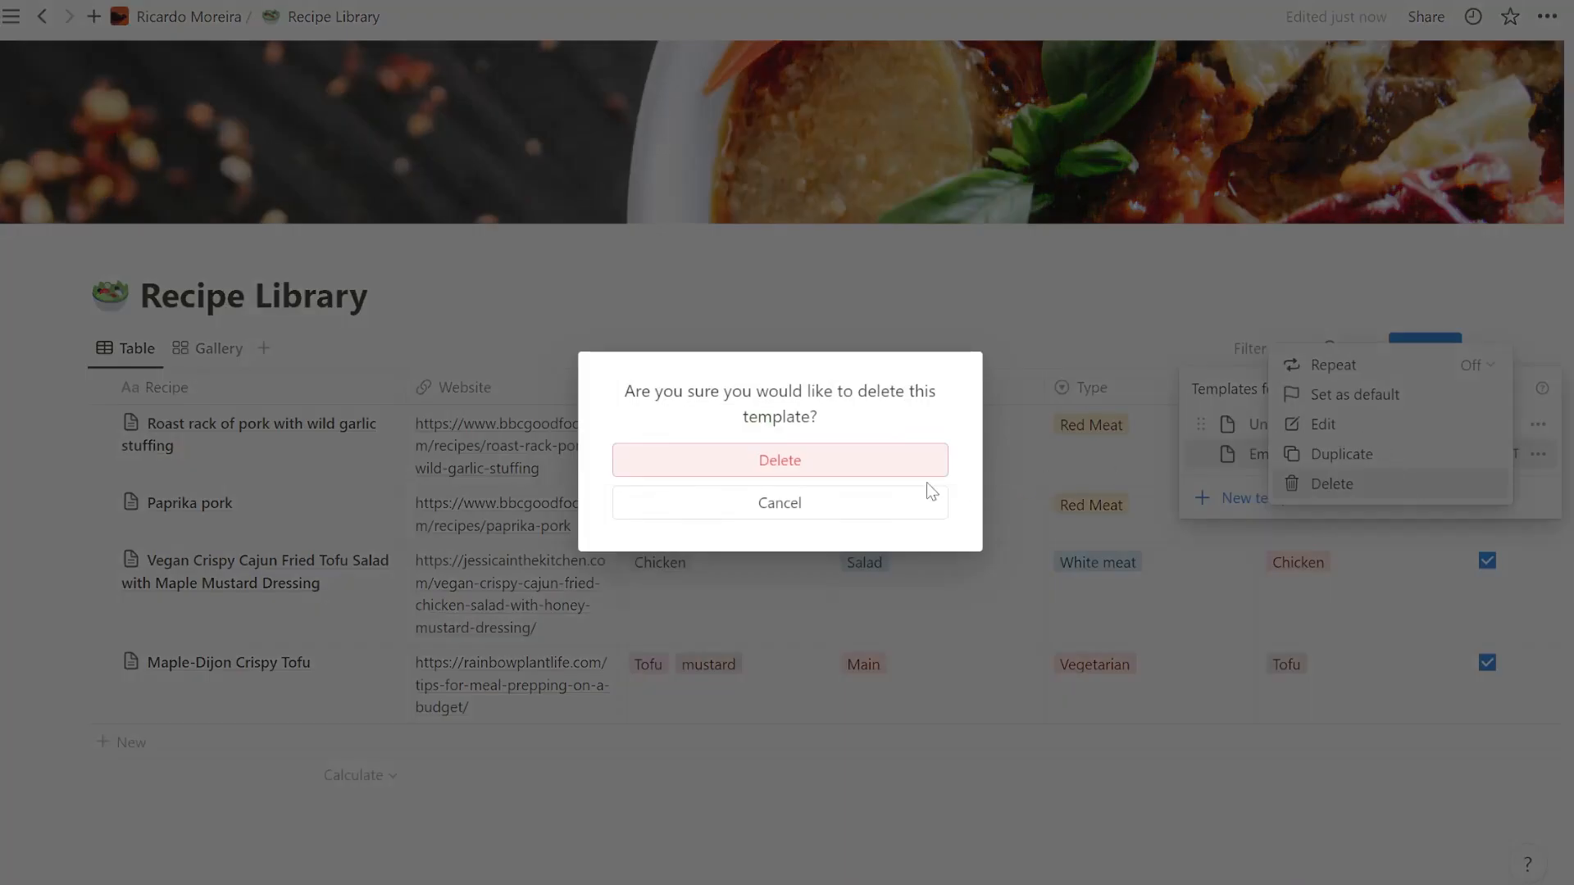
pyautogui.click(853, 477)
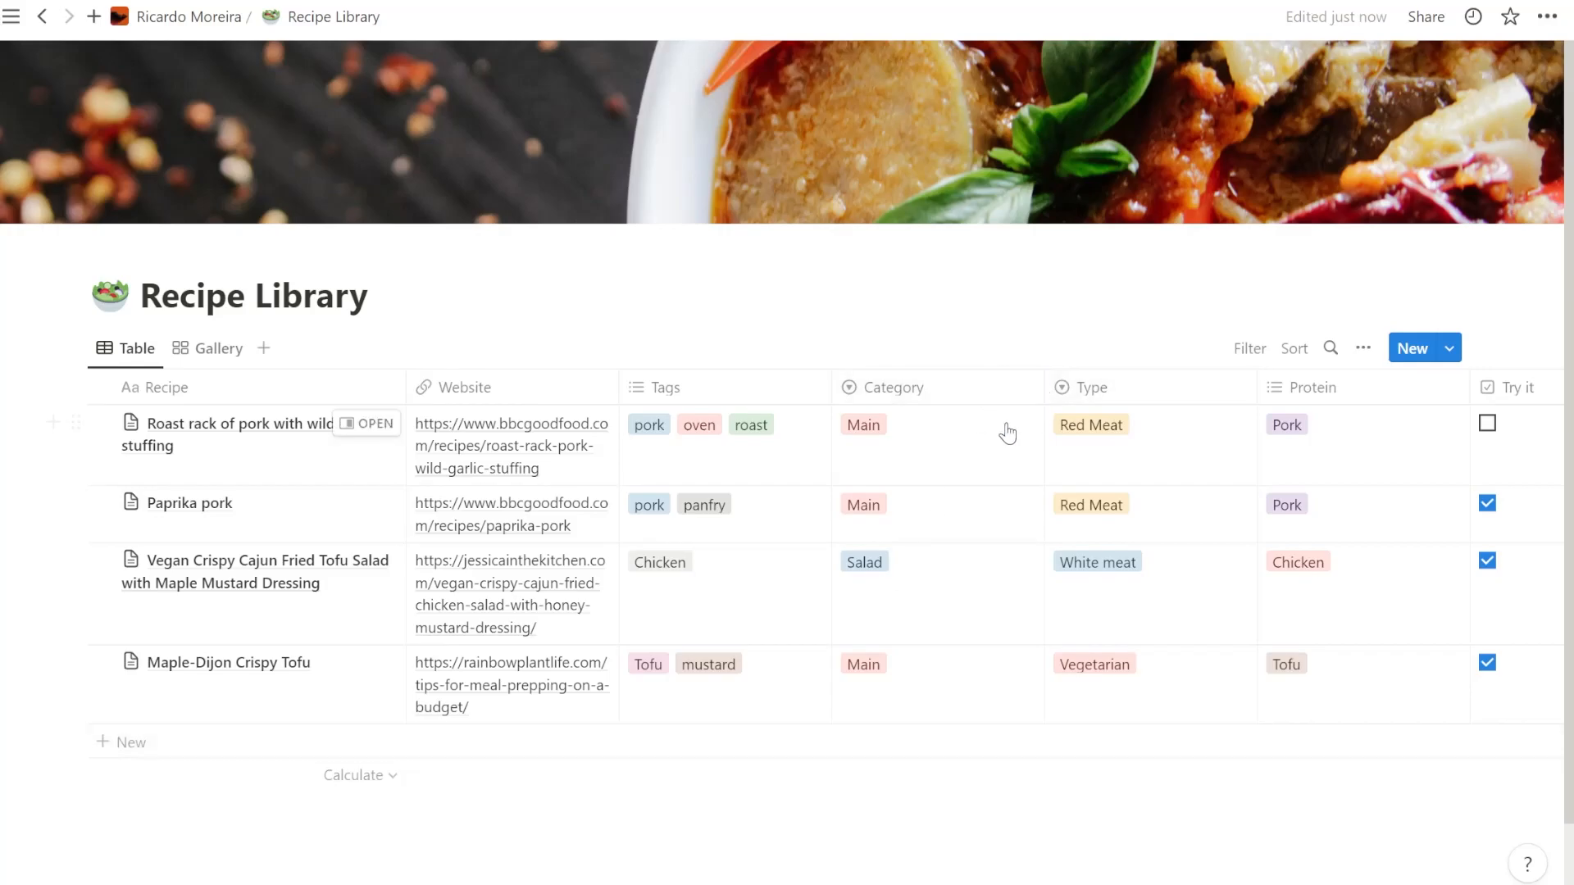
# Step: Review the available Category and Type options for the roast rack of pork recipe without changing them
pyautogui.click(977, 457)
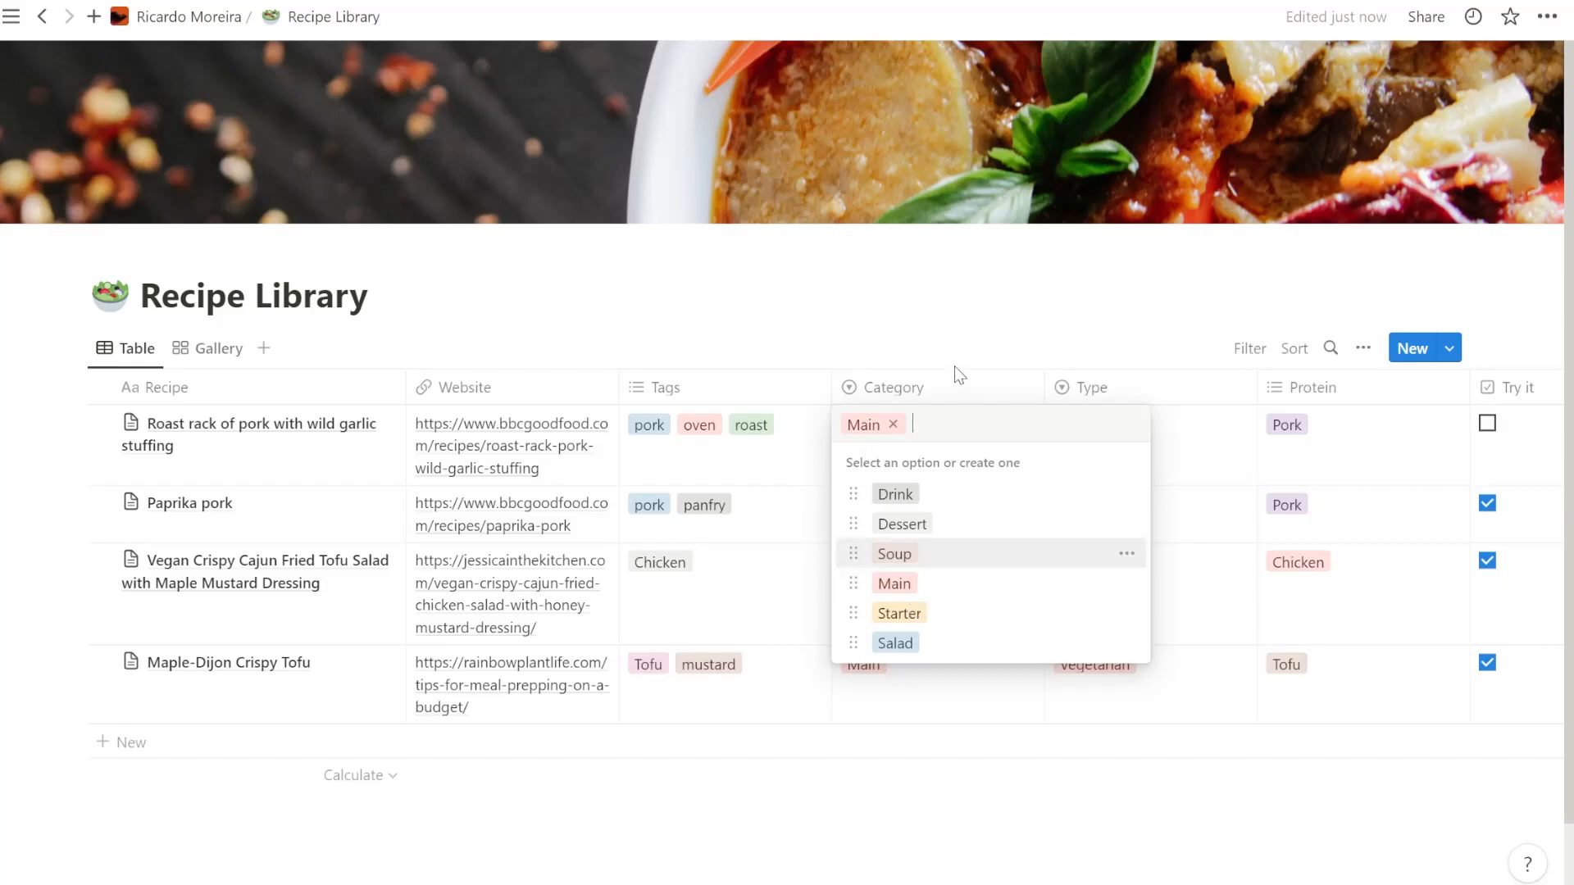
pyautogui.press('Escape')
pyautogui.click(1180, 430)
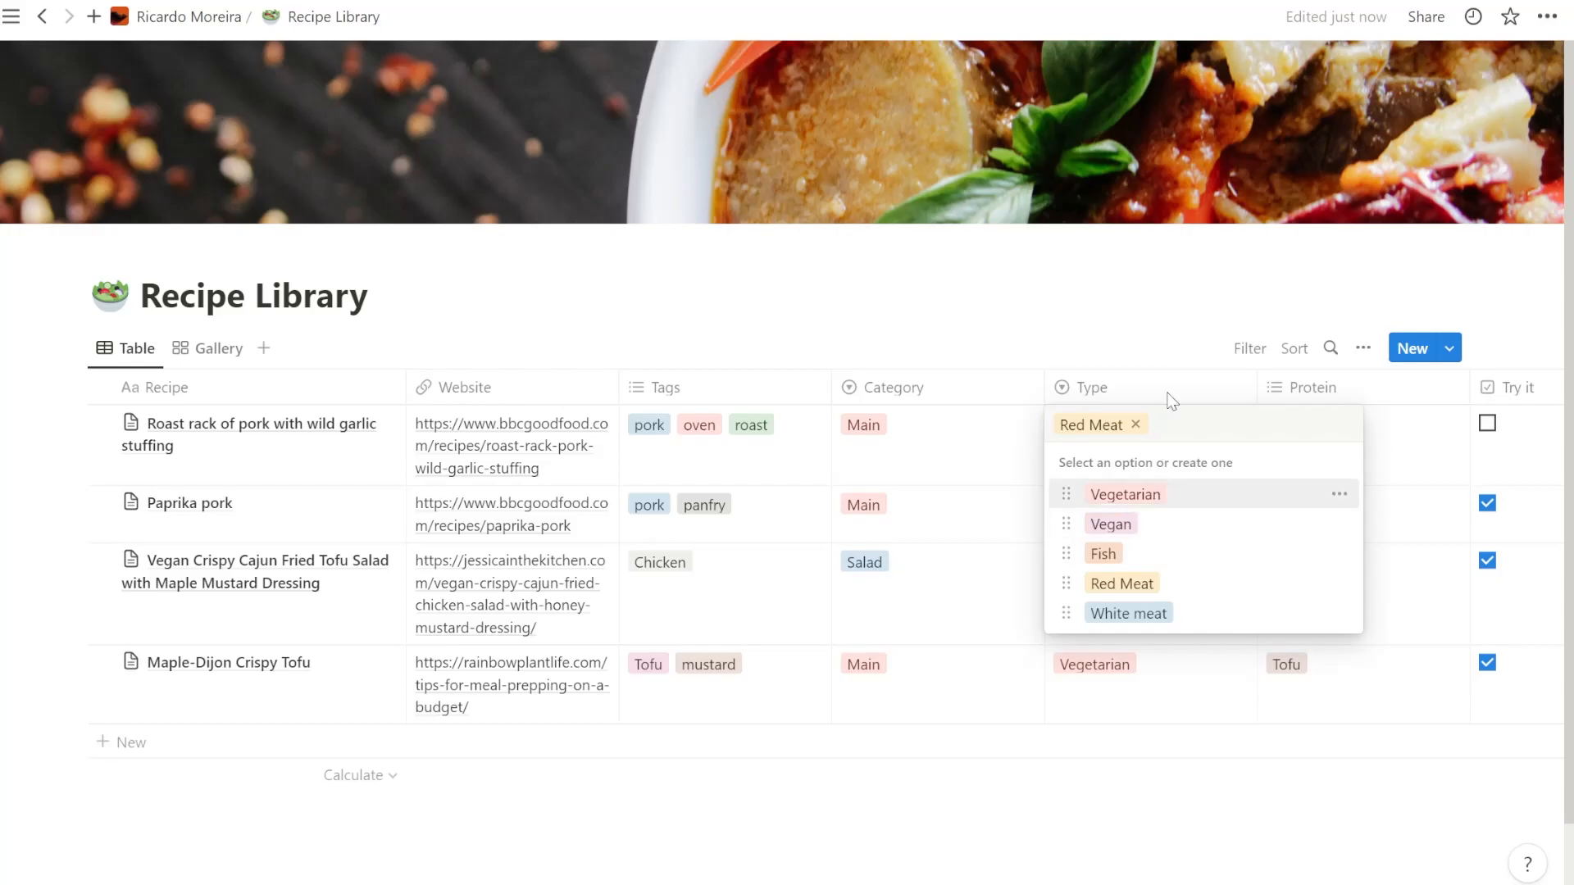
pyautogui.press('Escape')
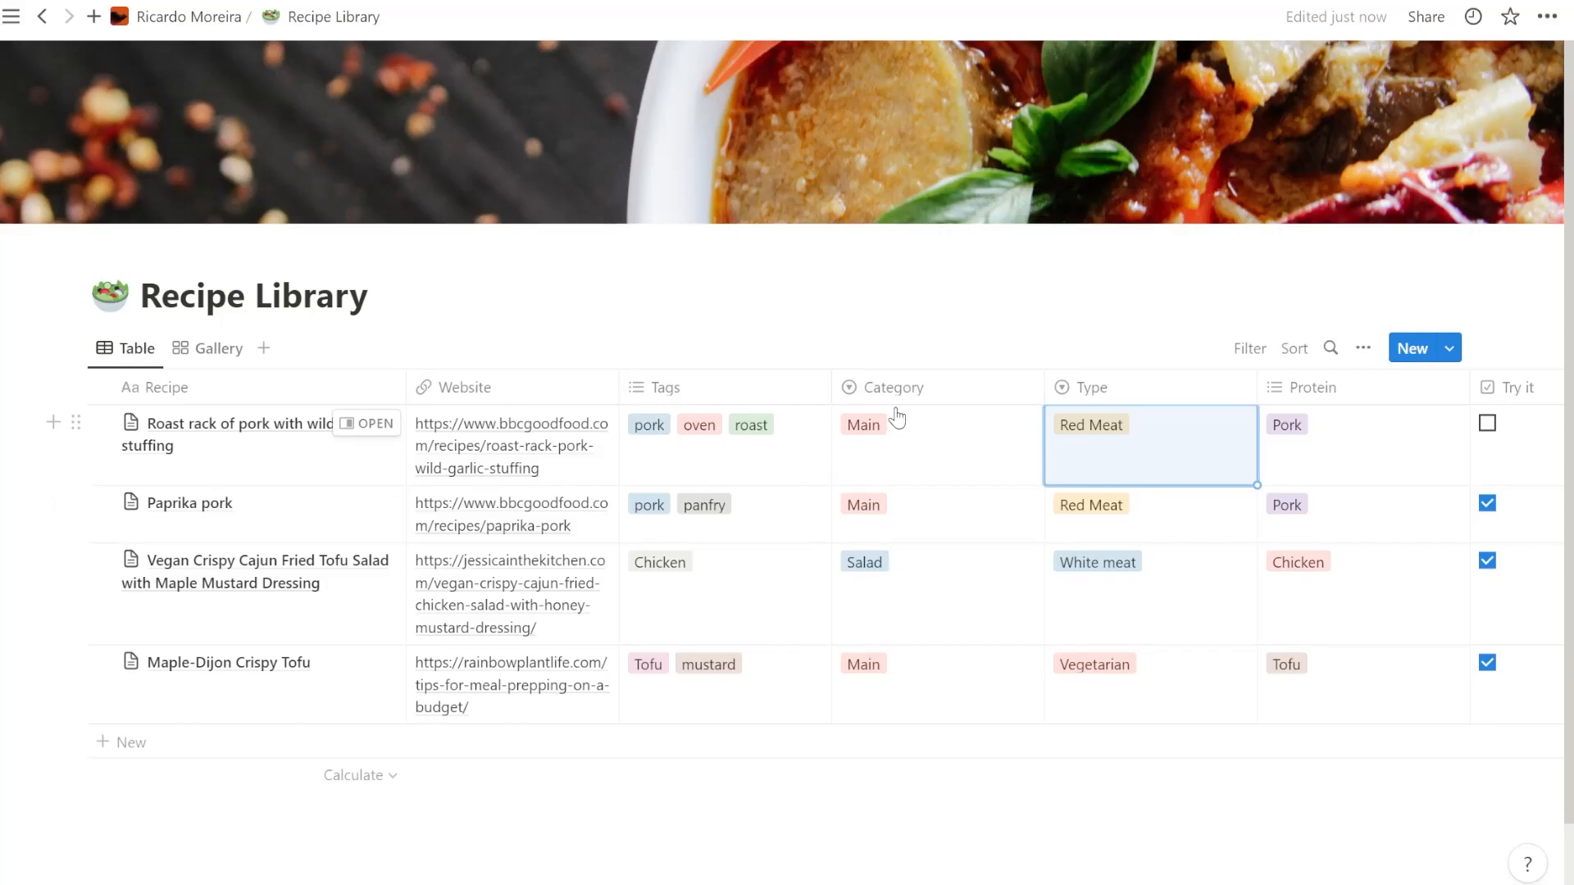
# Step: Create a new Recipe Library template titled "Drinks" and set its Category to Drink
pyautogui.click(1448, 354)
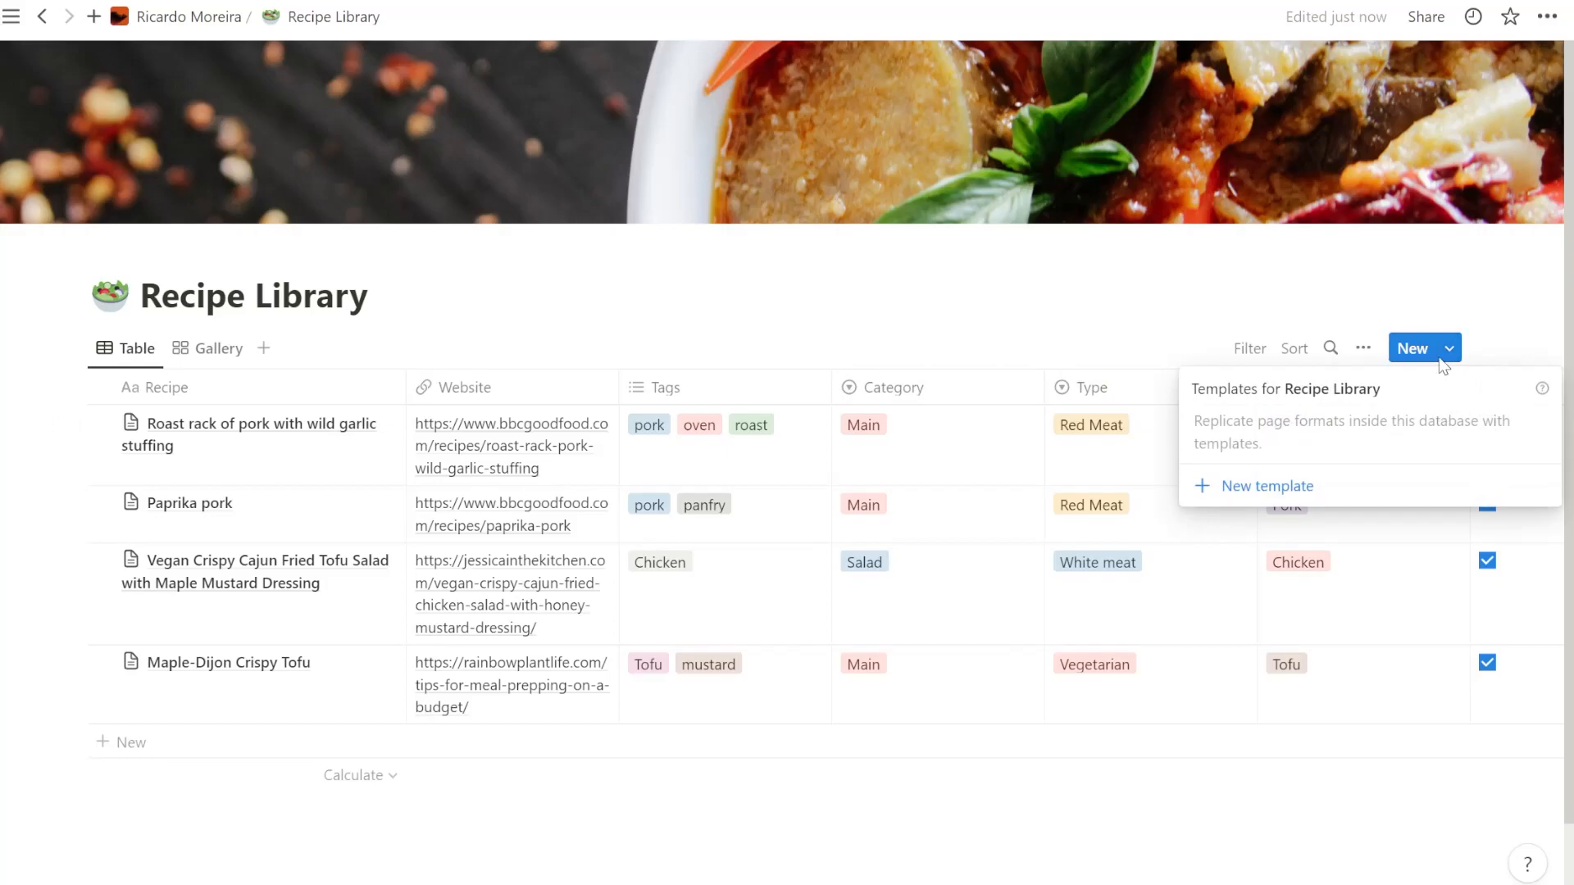
pyautogui.click(1334, 500)
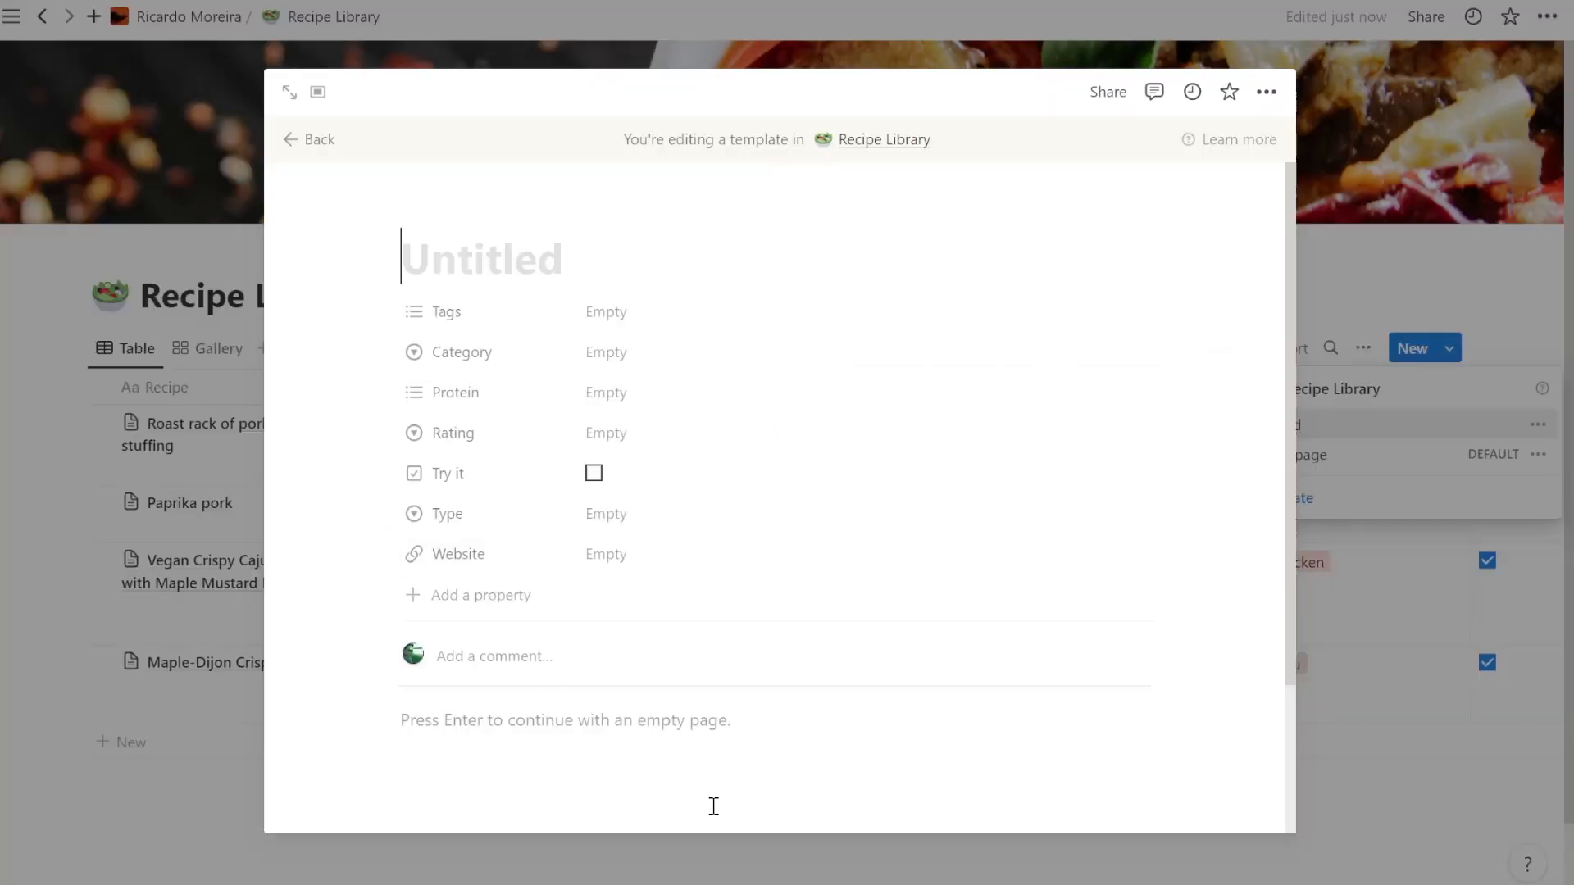
pyautogui.write('Drinks')
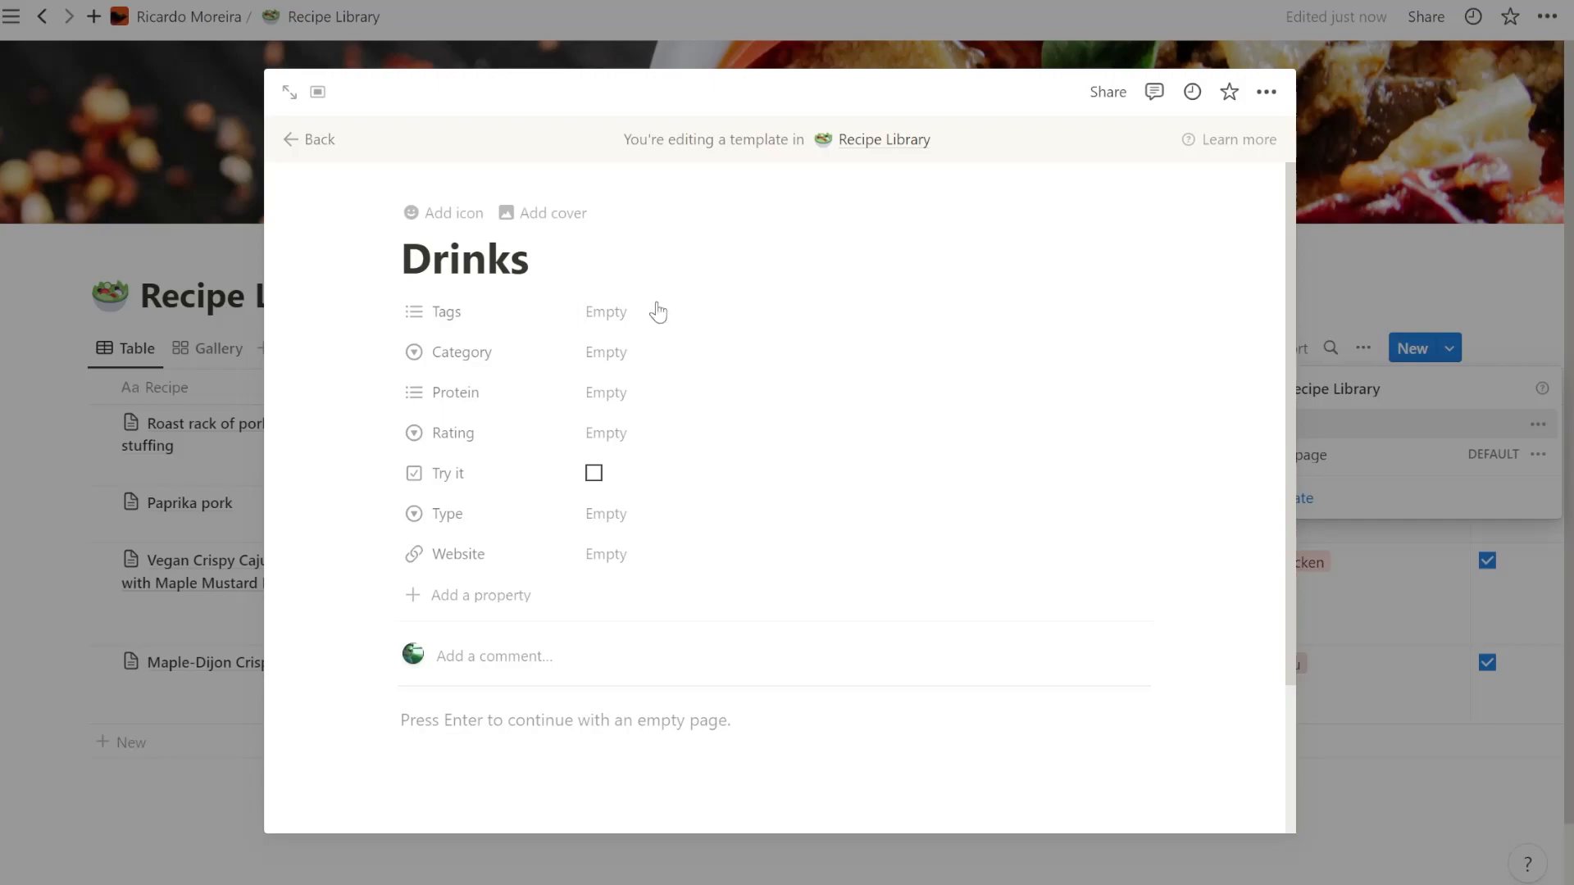
pyautogui.click(621, 369)
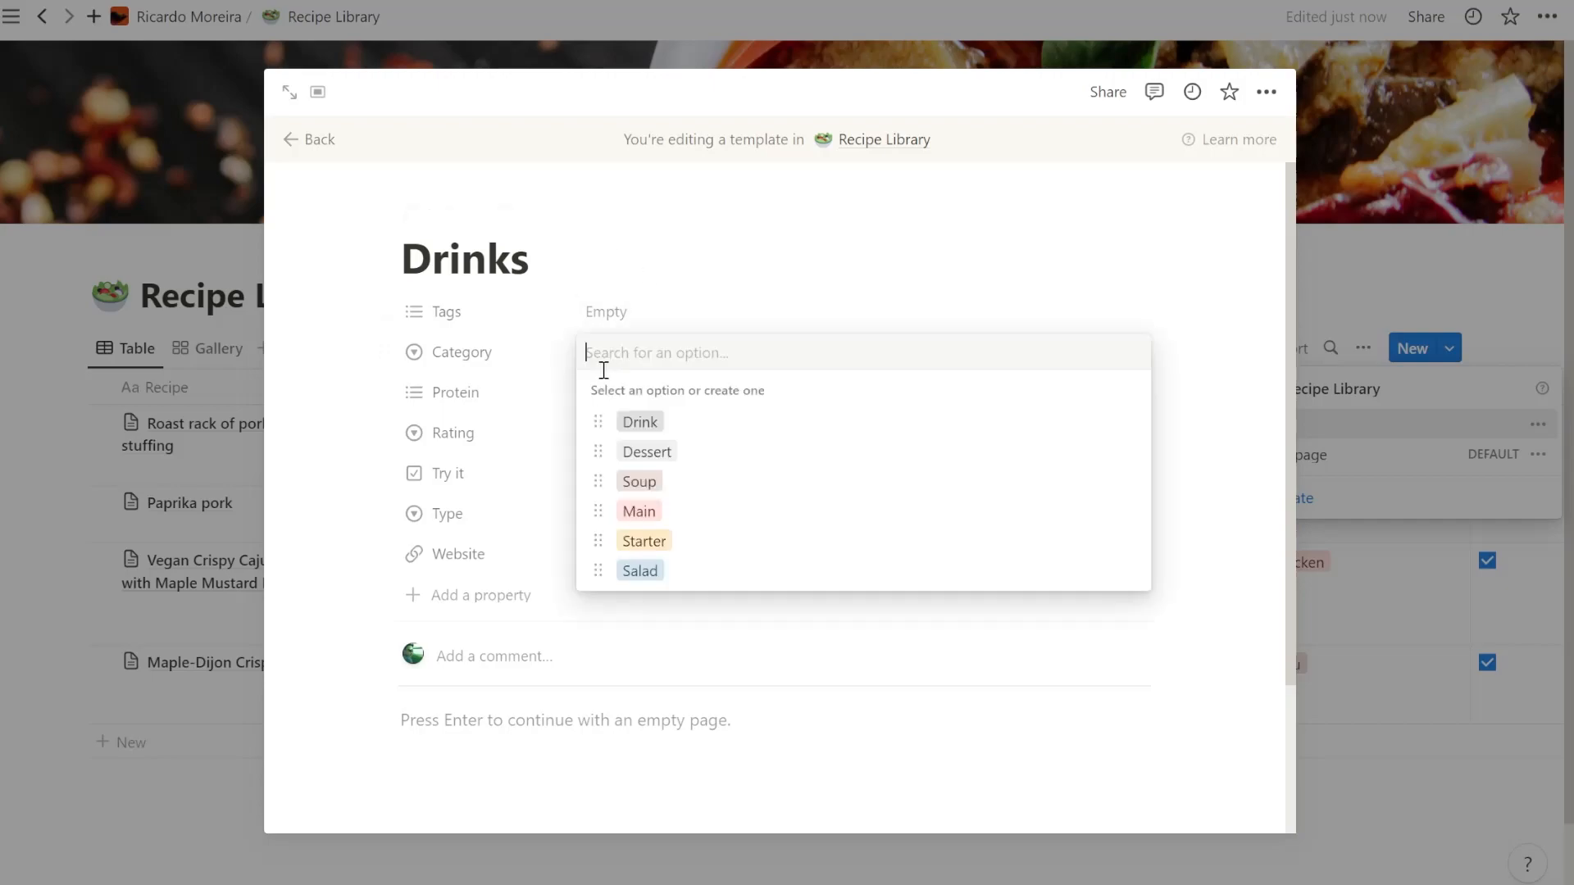
pyautogui.click(643, 418)
# Step: Review the Protein and Type options in the Drinks template without choosing any
pyautogui.click(607, 402)
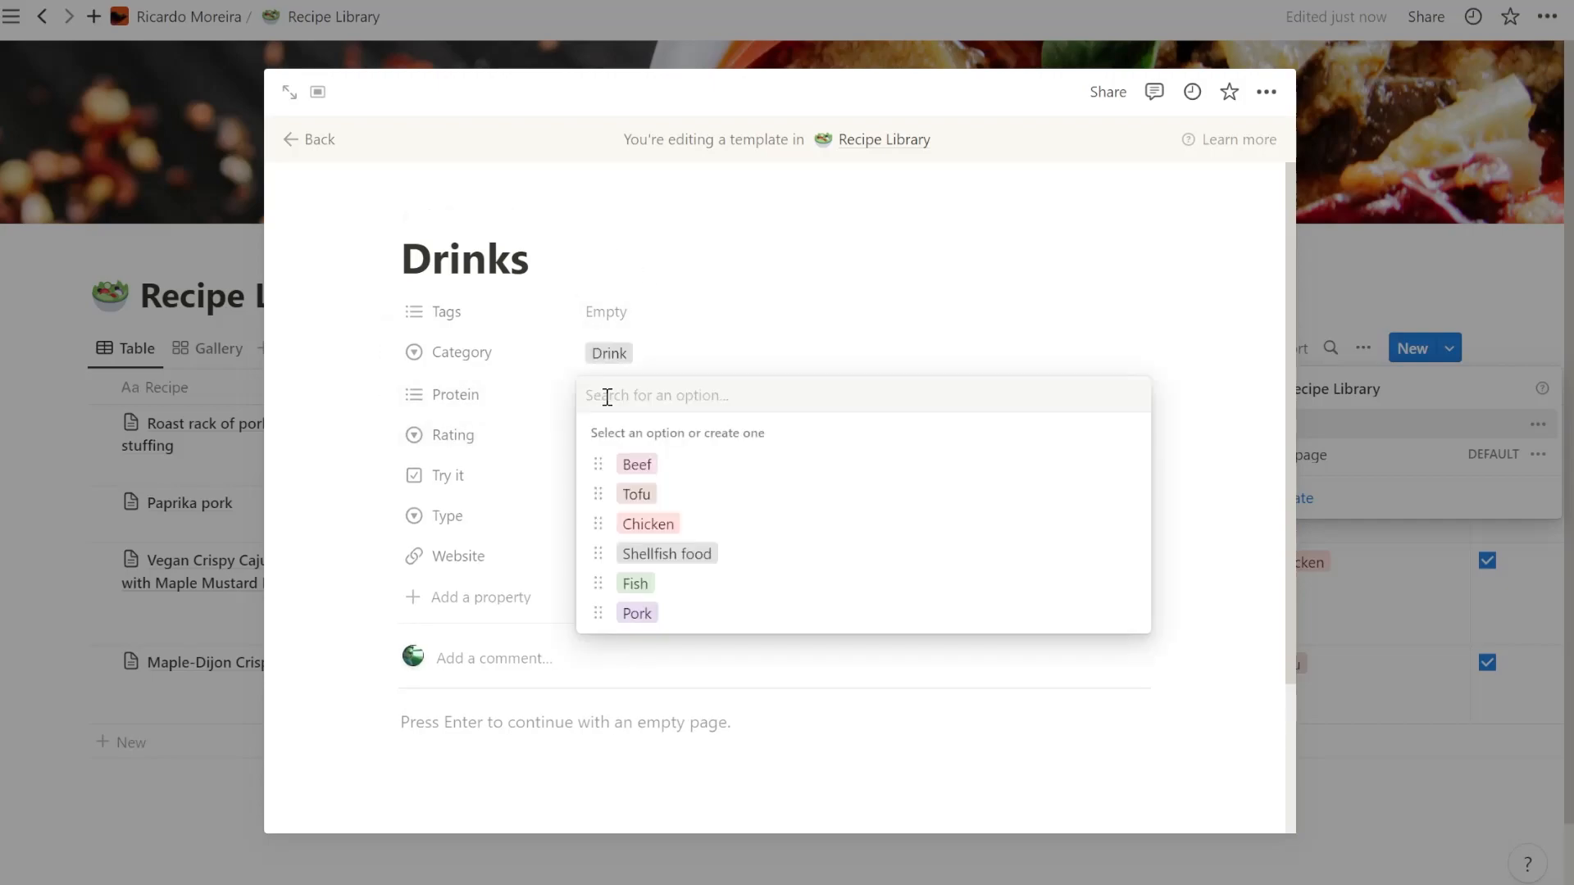
pyautogui.click(357, 437)
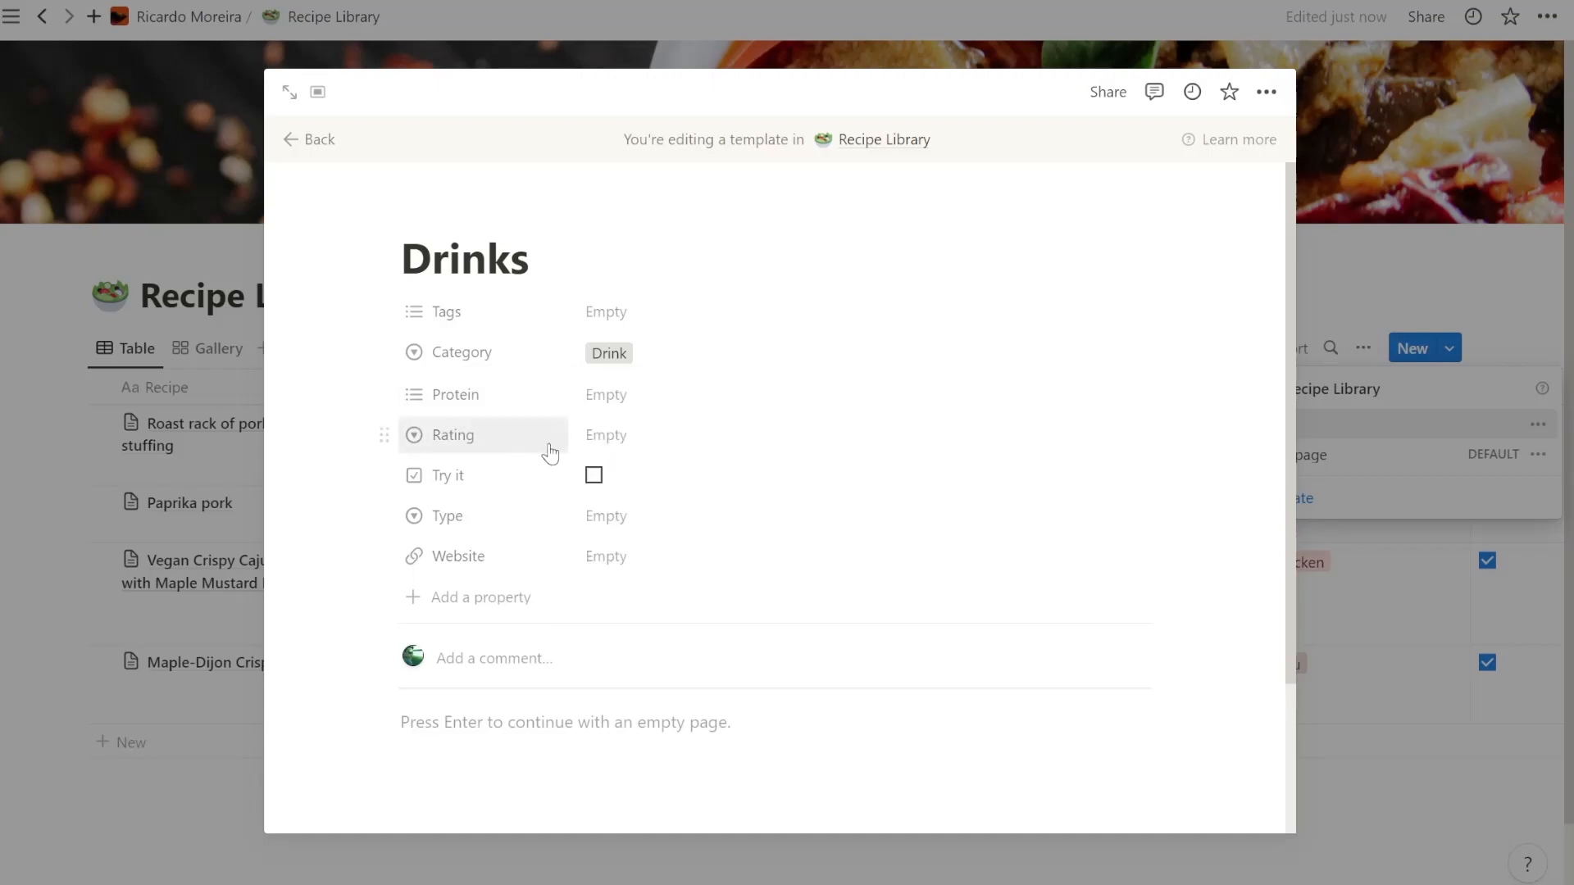
pyautogui.click(629, 407)
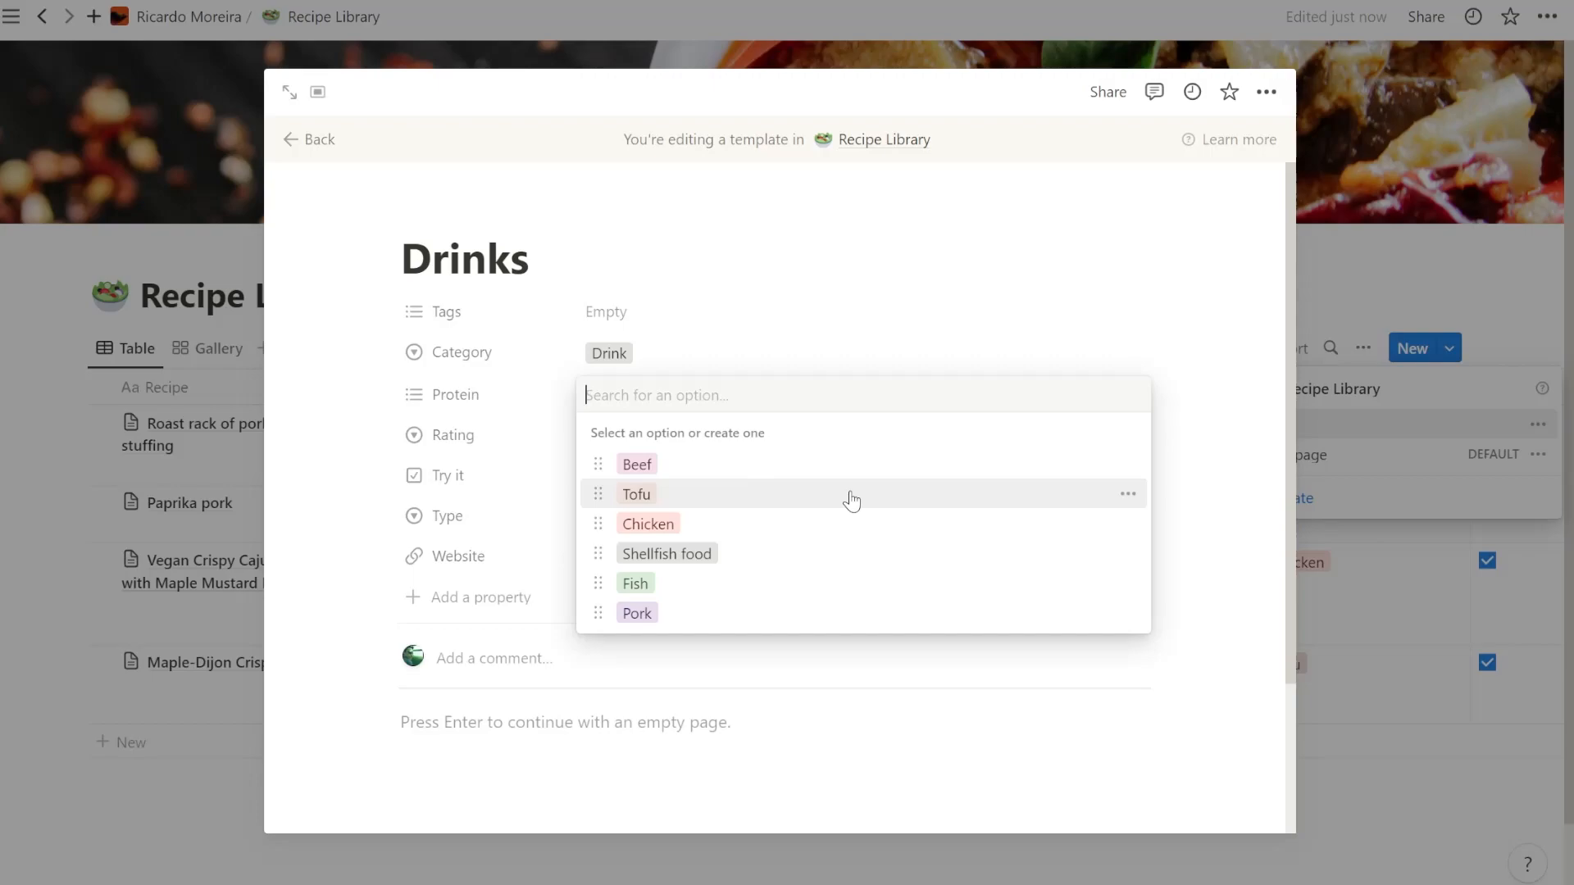
pyautogui.click(780, 274)
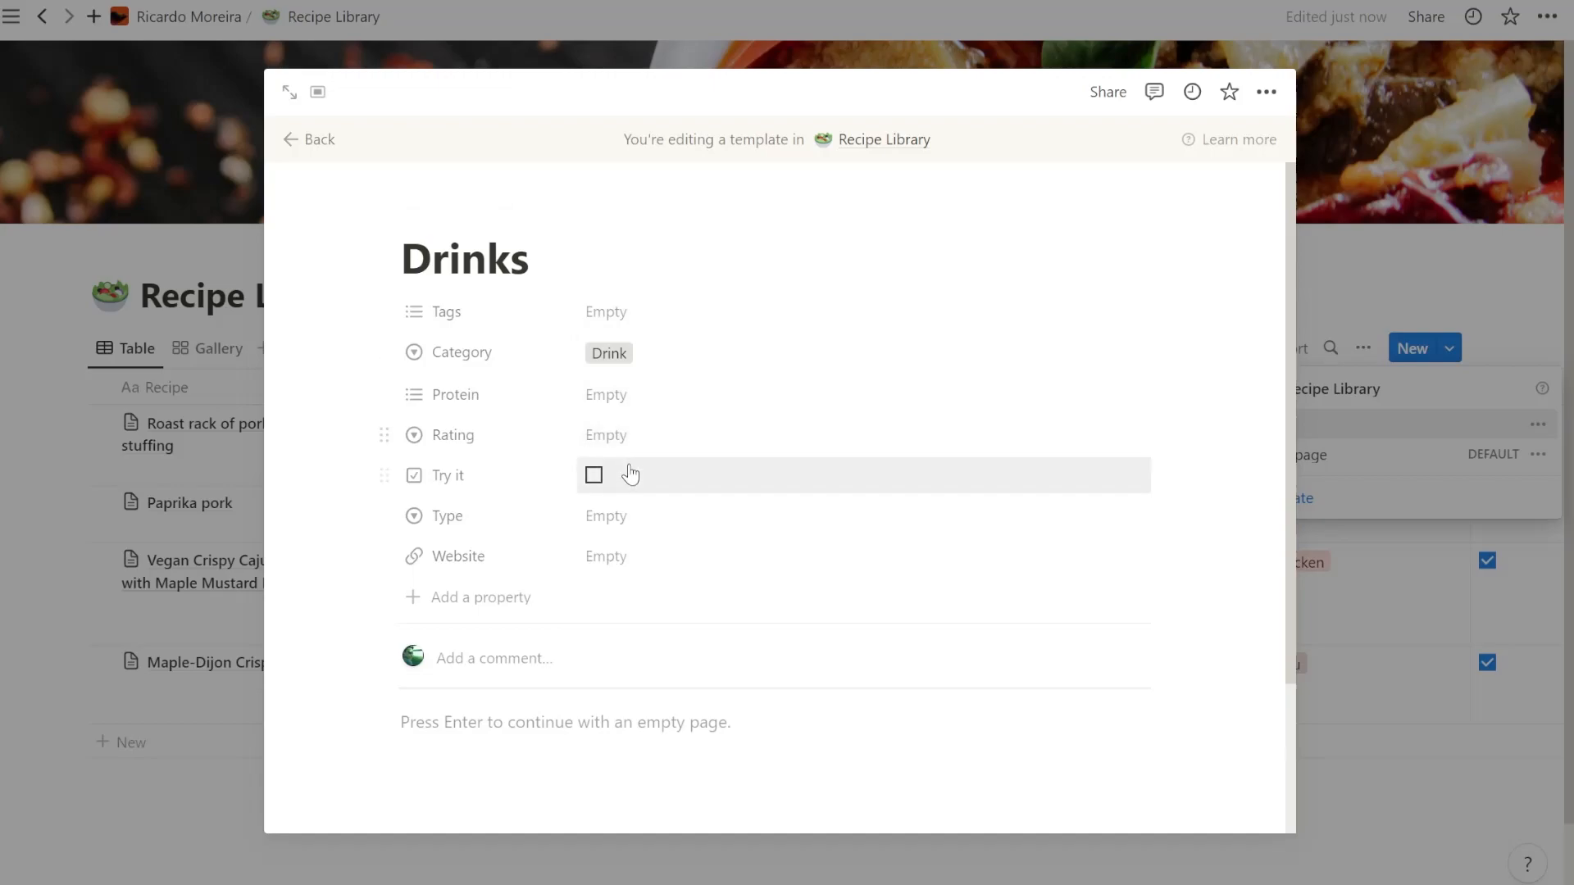
pyautogui.click(614, 519)
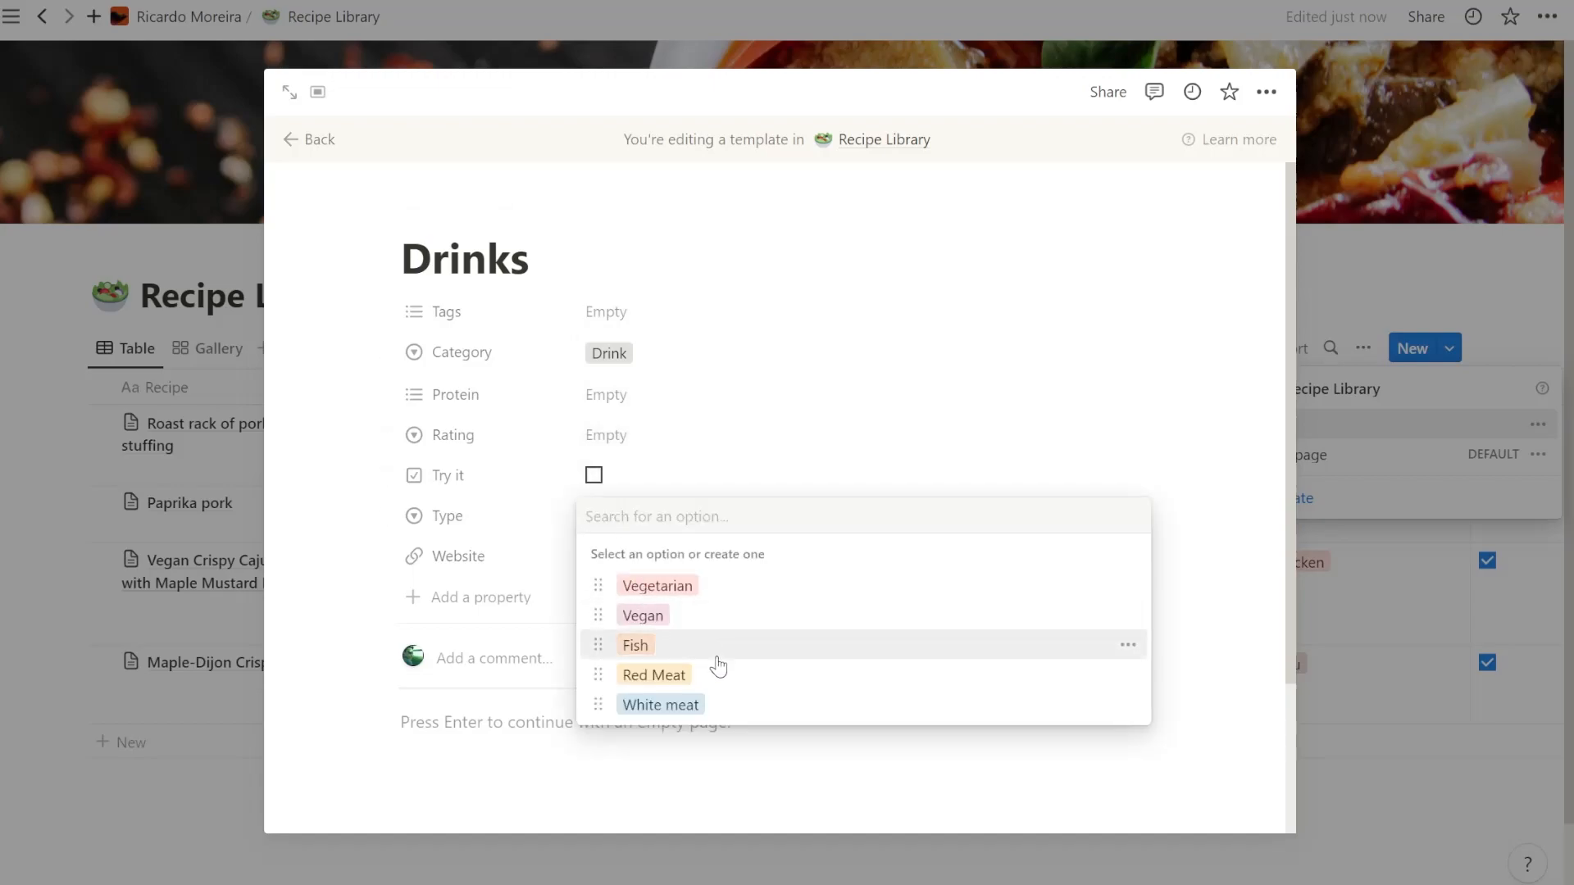
pyautogui.click(361, 510)
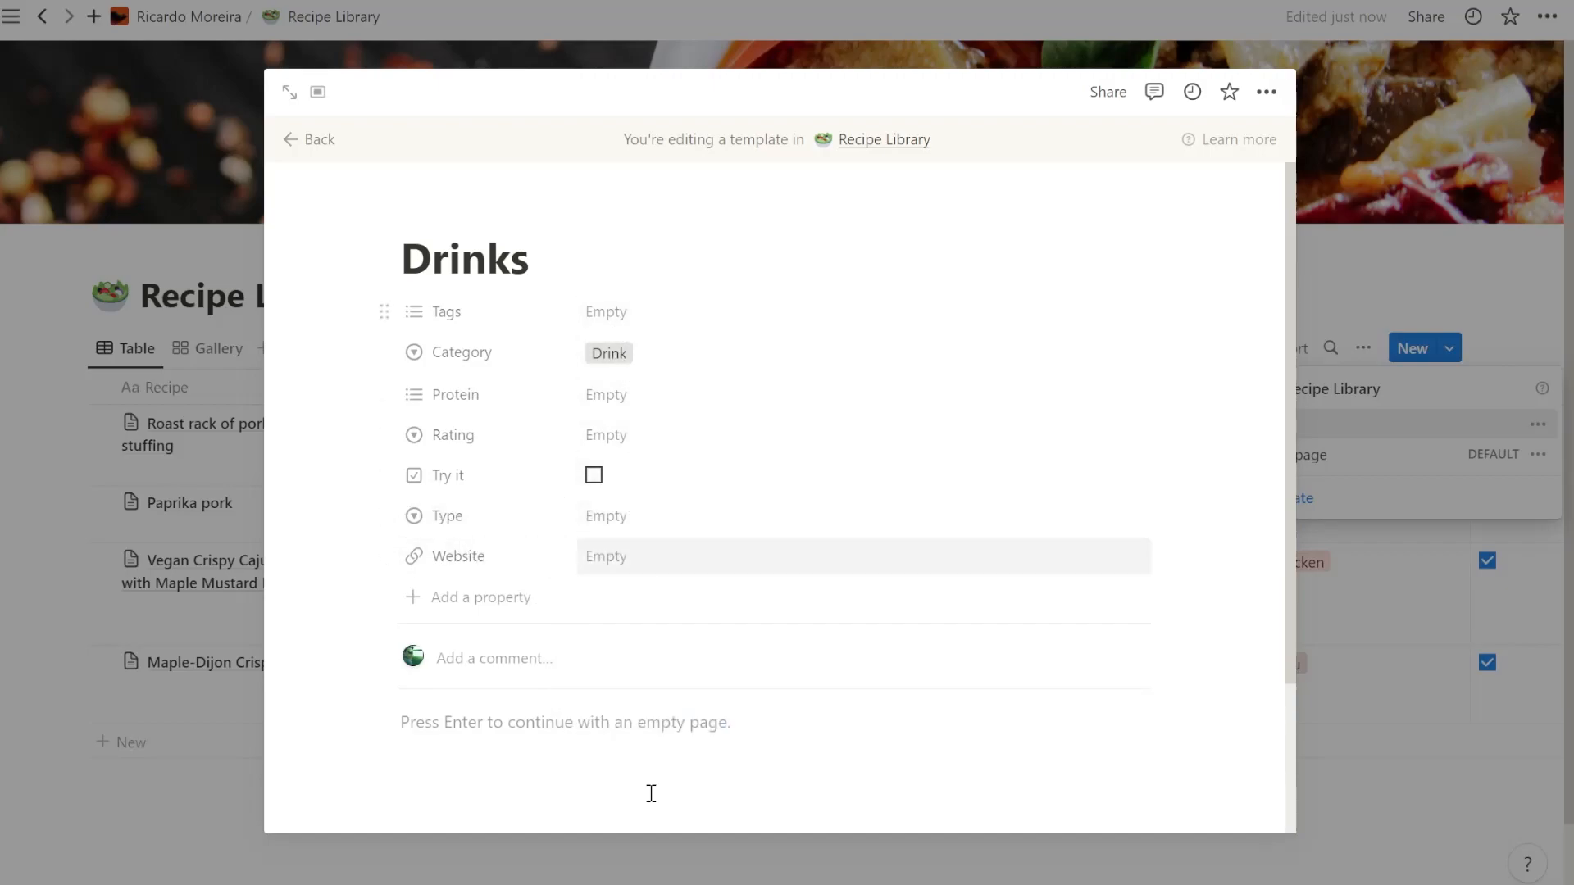
# Step: Insert a two-column layout in the body of the Drinks template
pyautogui.click(558, 724)
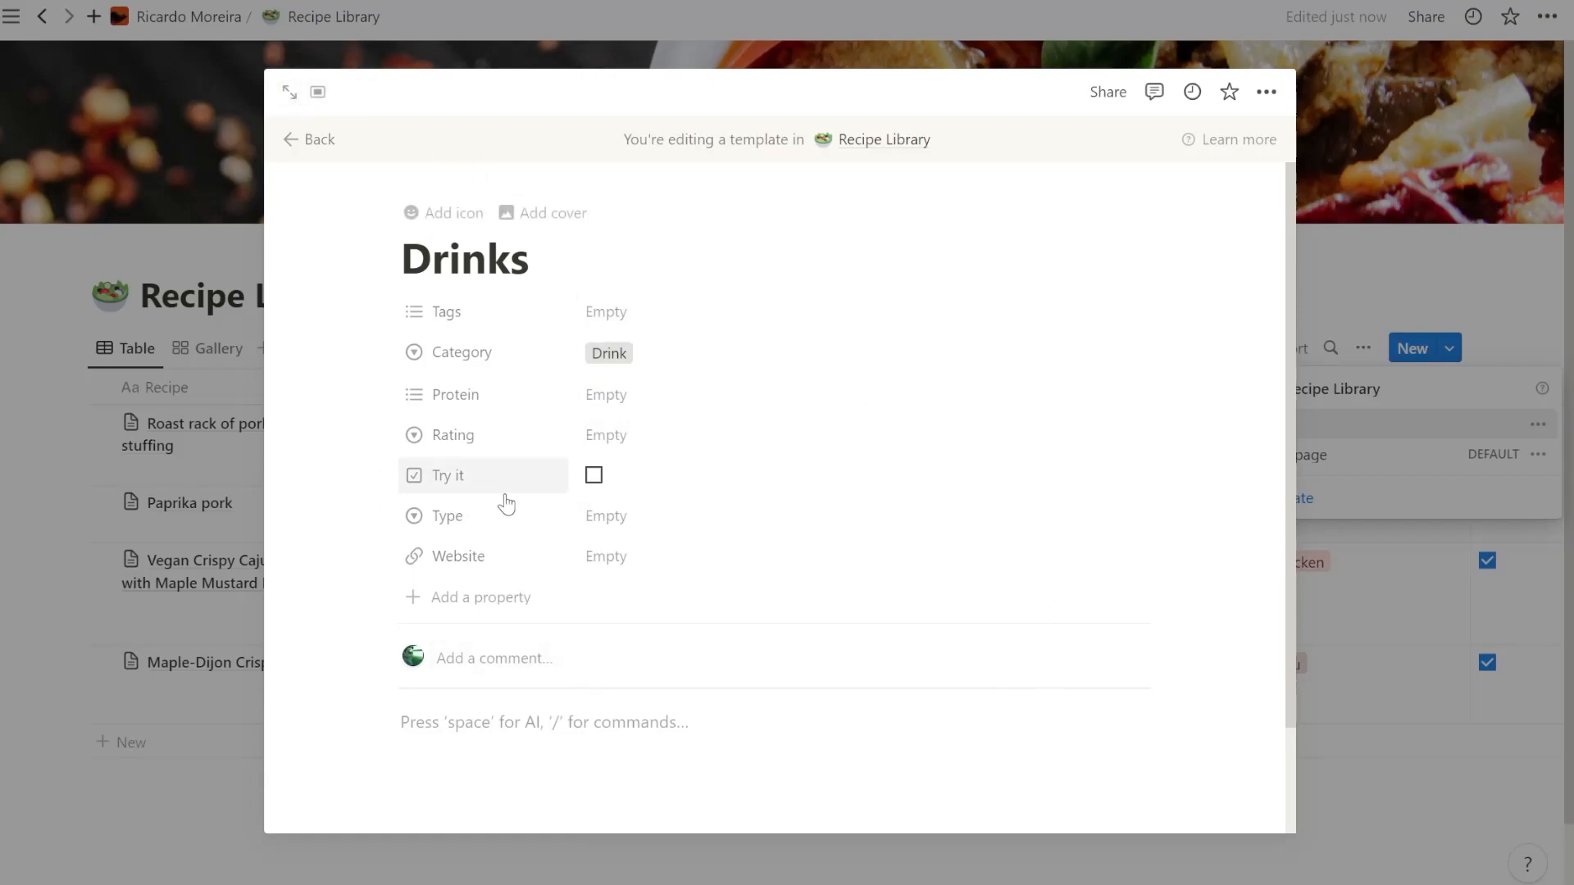
pyautogui.scroll(-2, 798, 791)
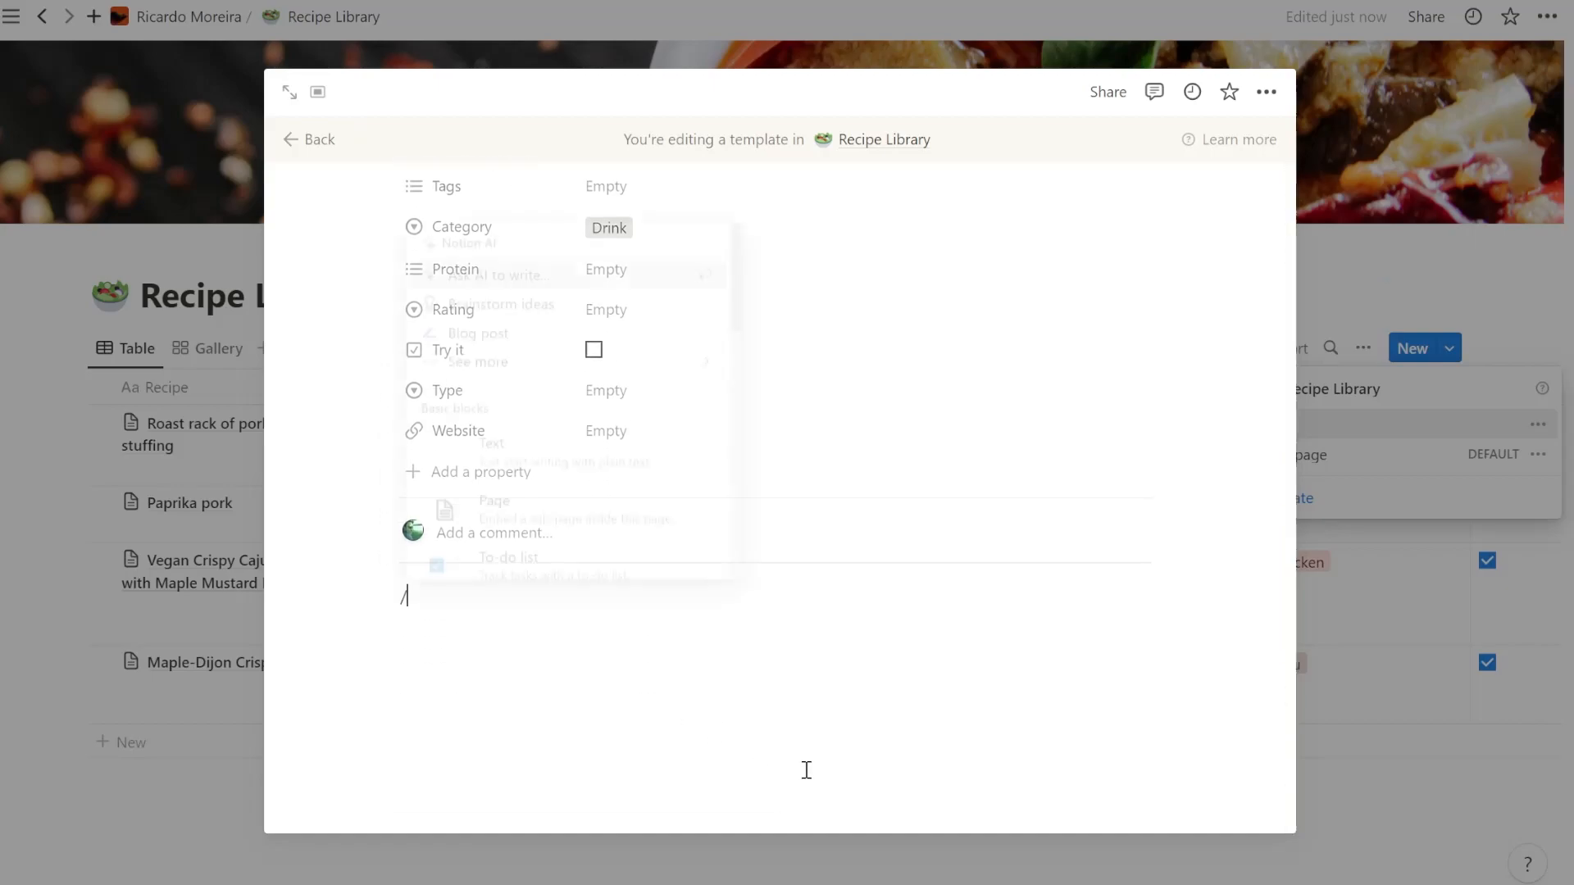
pyautogui.write('/col')
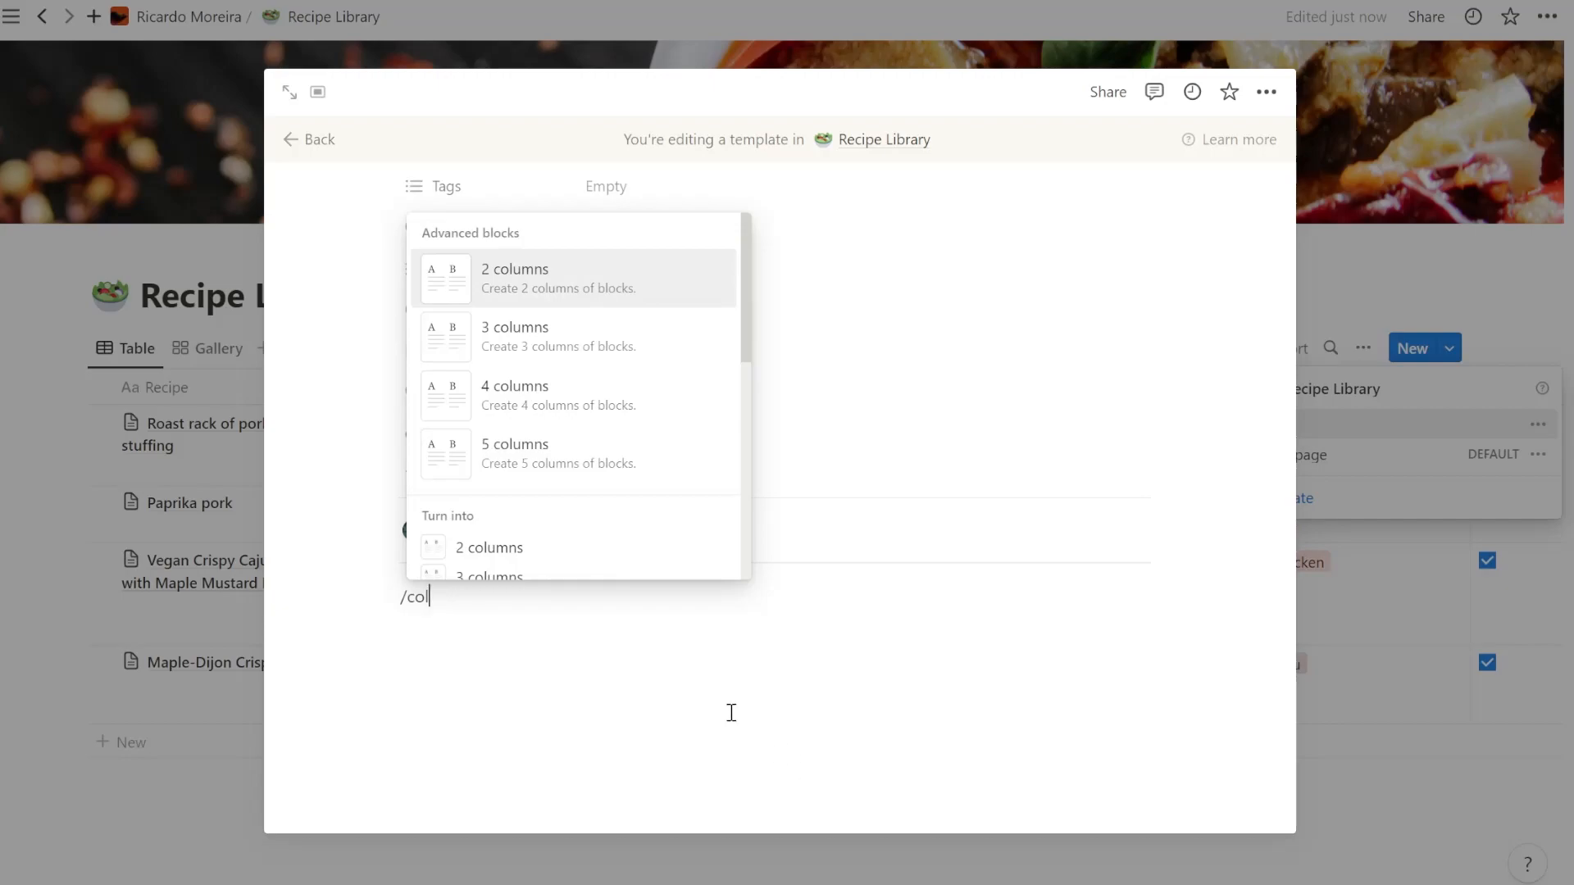
pyautogui.click(593, 300)
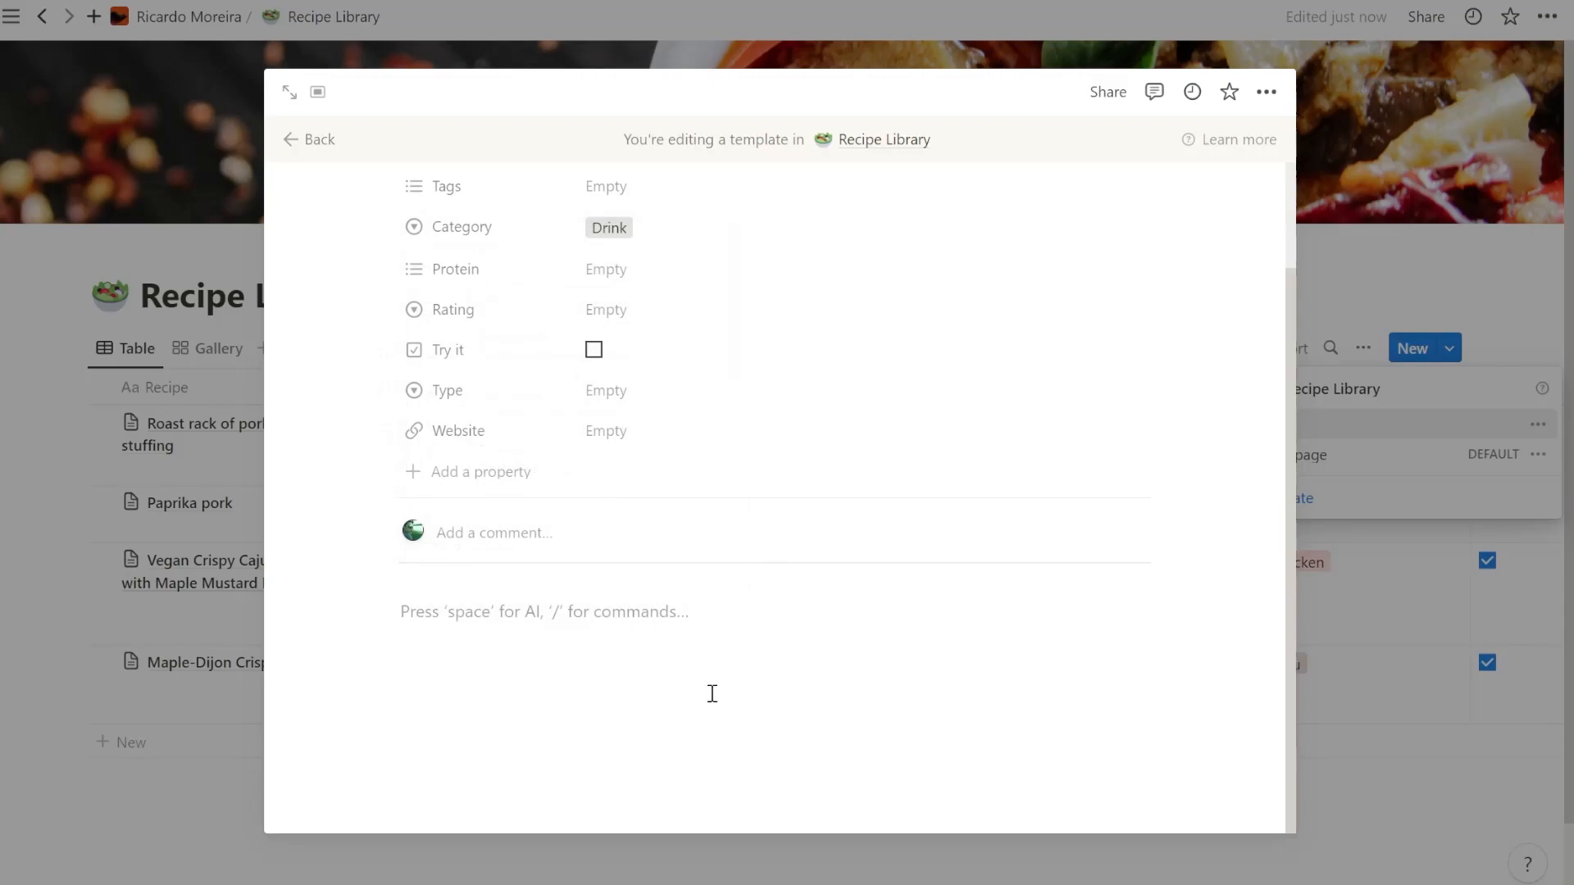
# Step: Add an image block to the first column and fill it with an Unsplash photo found by searching for "Cocktail"
pyautogui.write('/i')
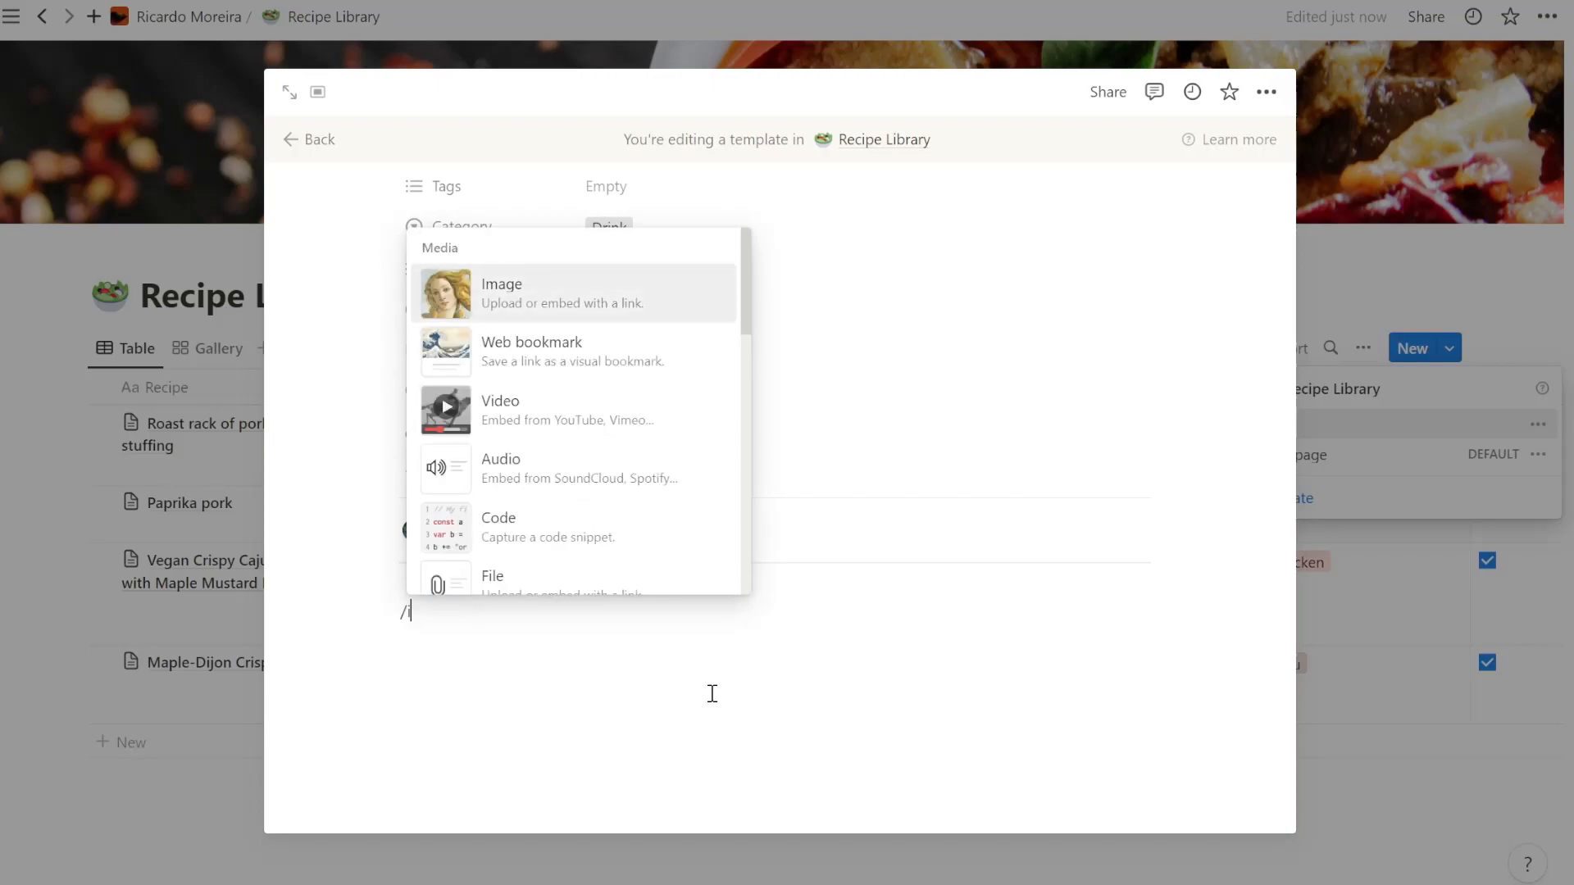
pyautogui.write('ma')
pyautogui.press('Return')
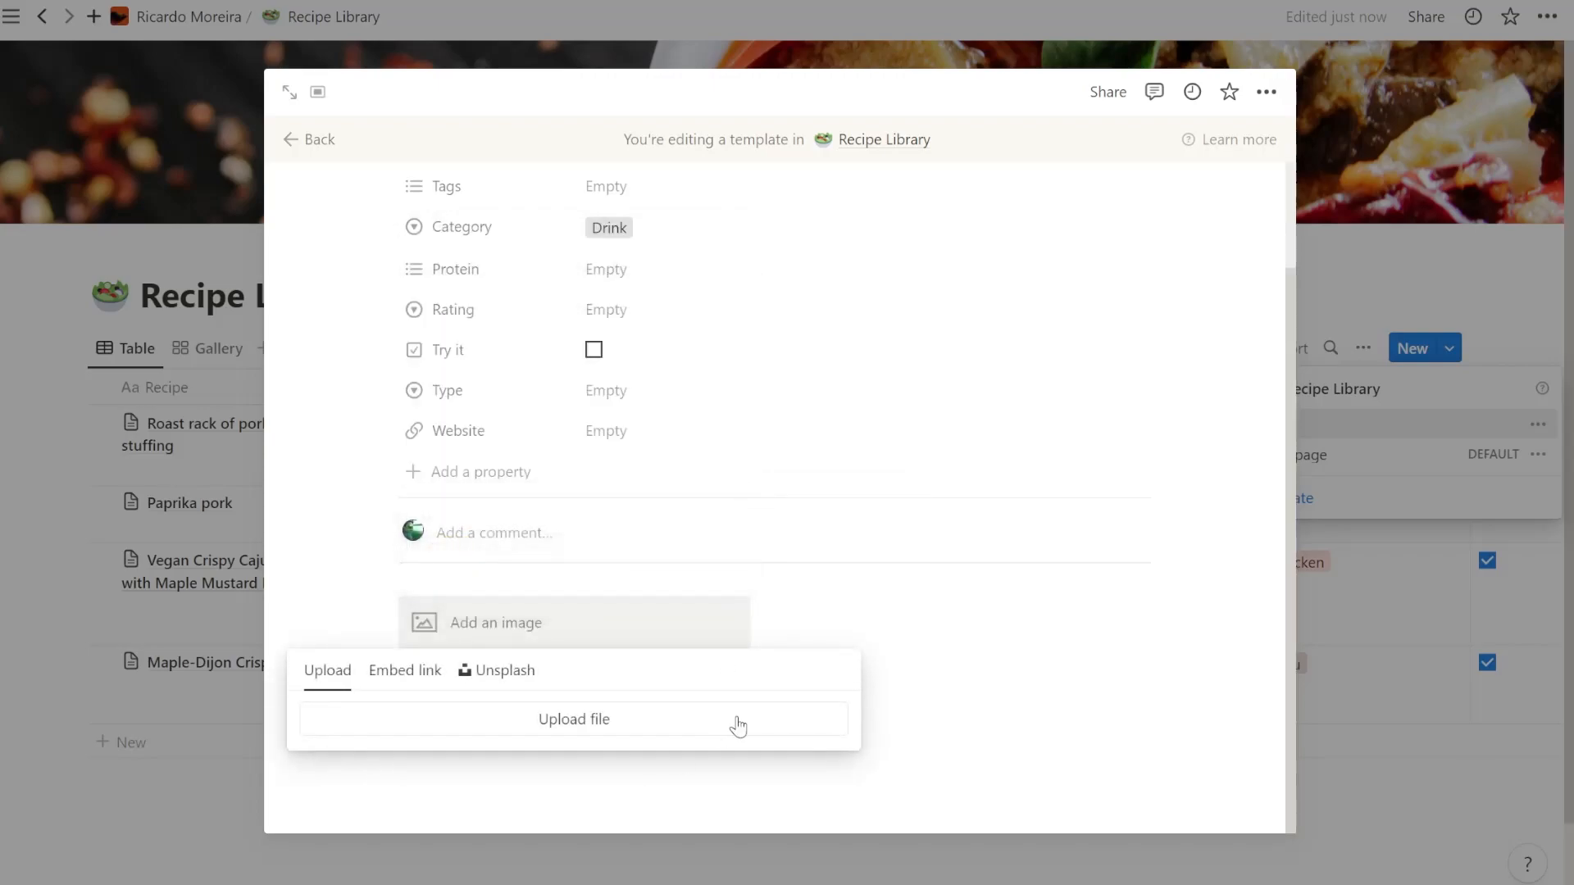
pyautogui.click(494, 669)
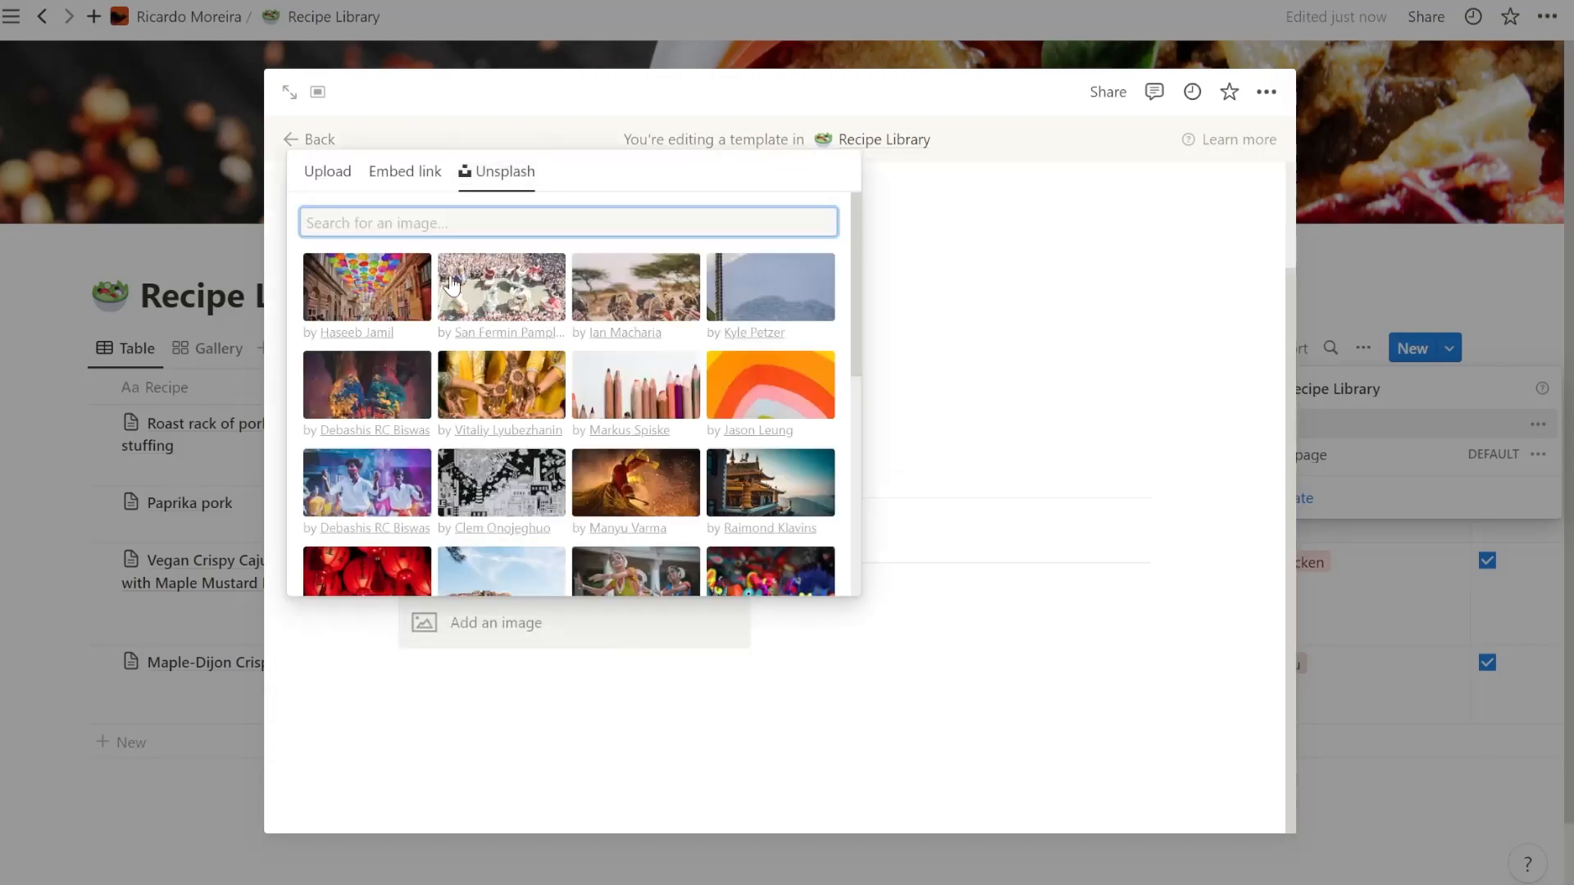
pyautogui.write('Cocktail')
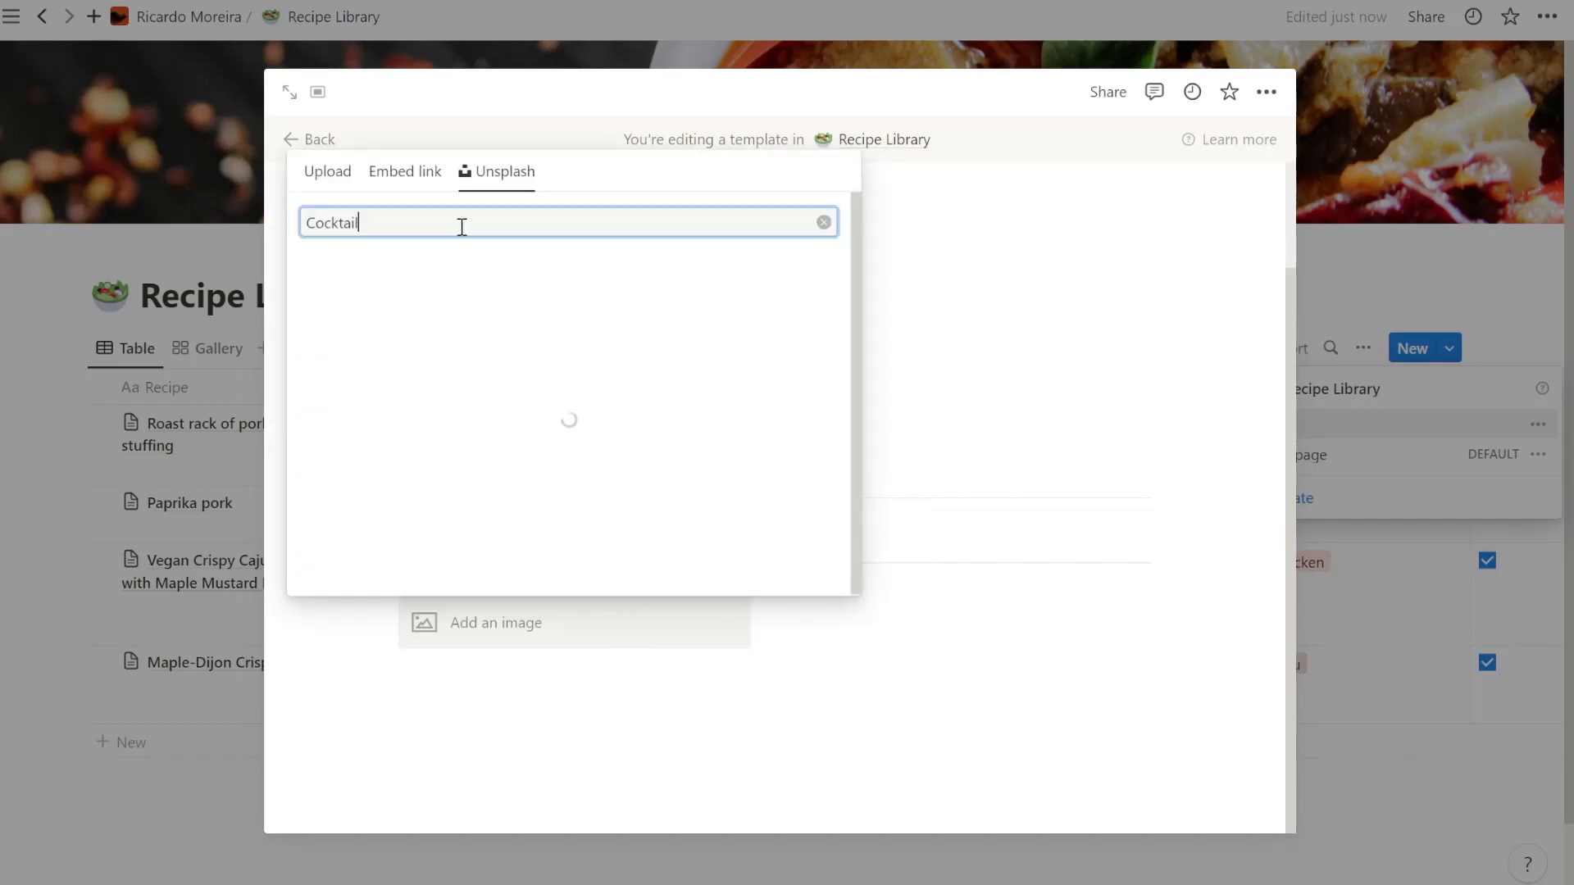
pyautogui.click(823, 783)
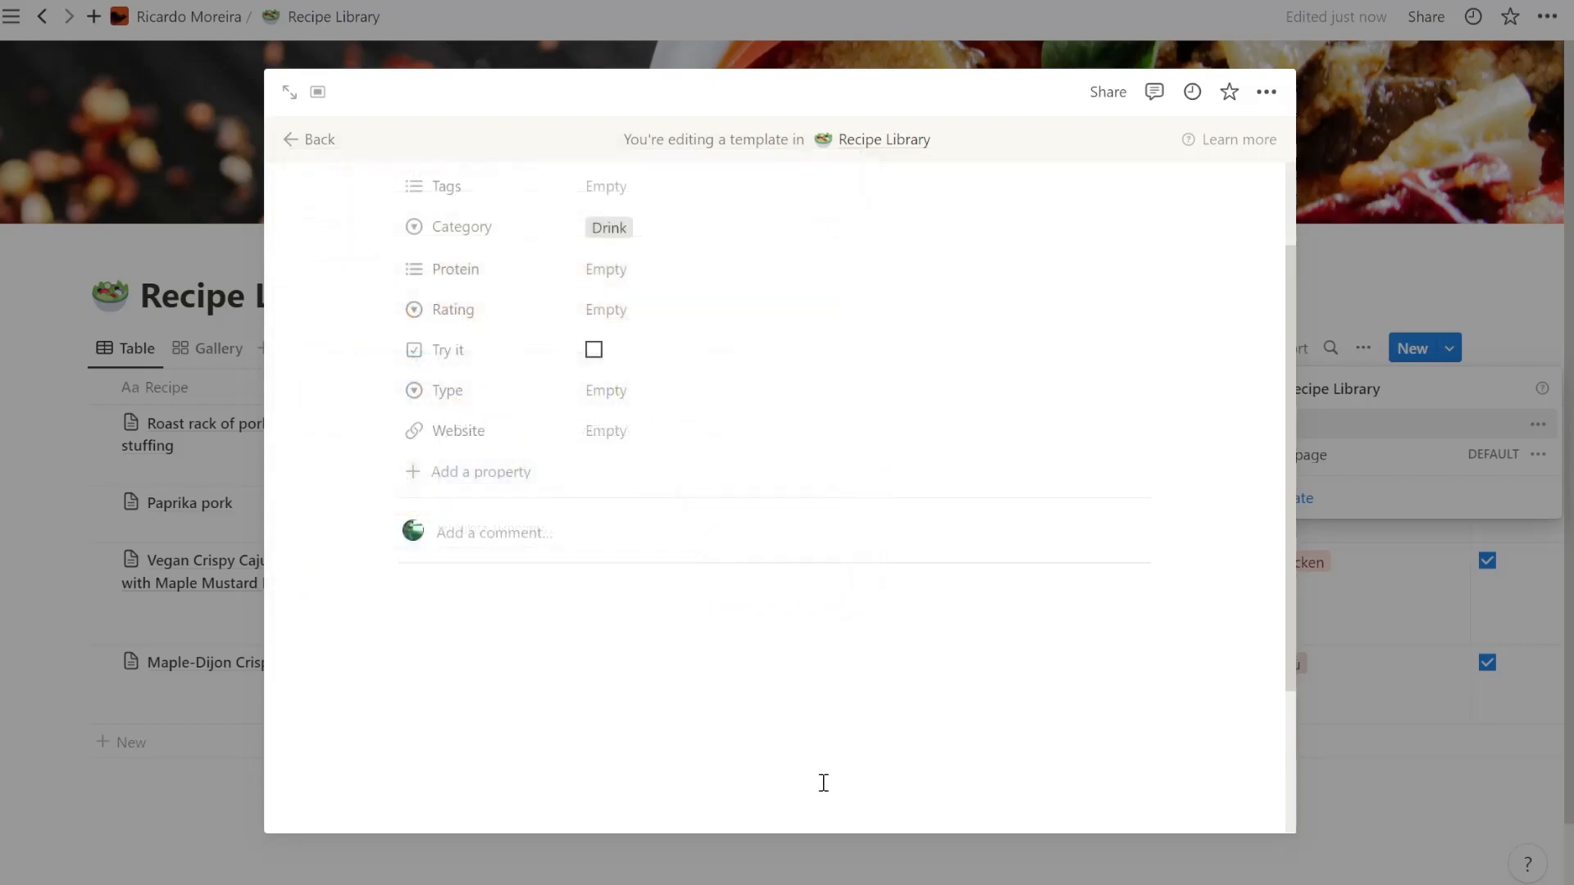
pyautogui.scroll(-1, 888, 642)
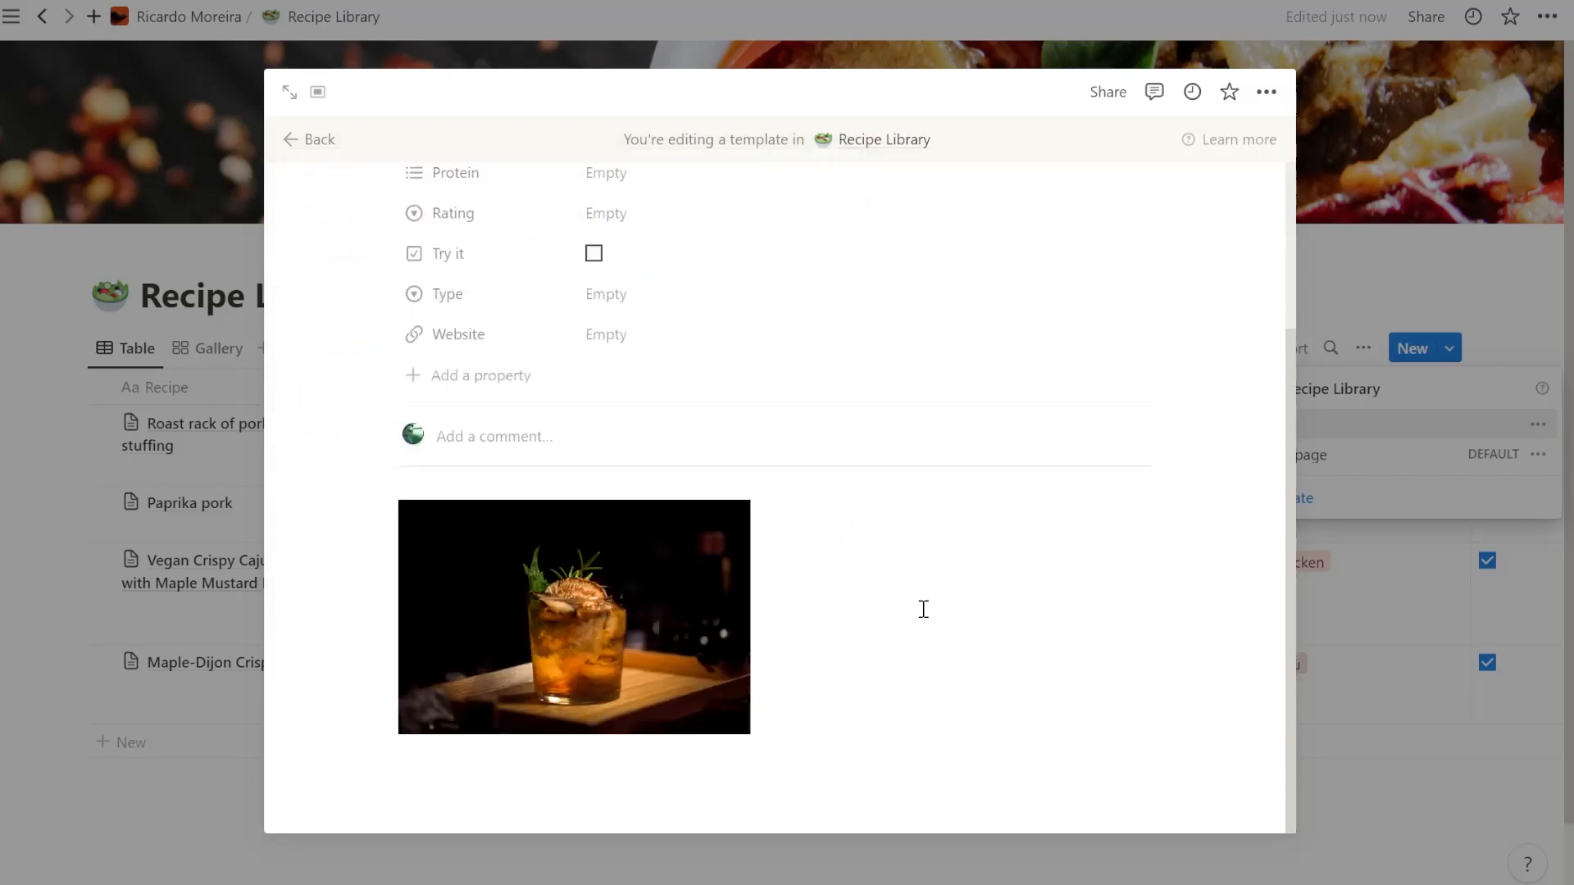
# Step: Add a Heading 2 reading "Name of the drink" in the second column beside the cocktail image
pyautogui.click(850, 535)
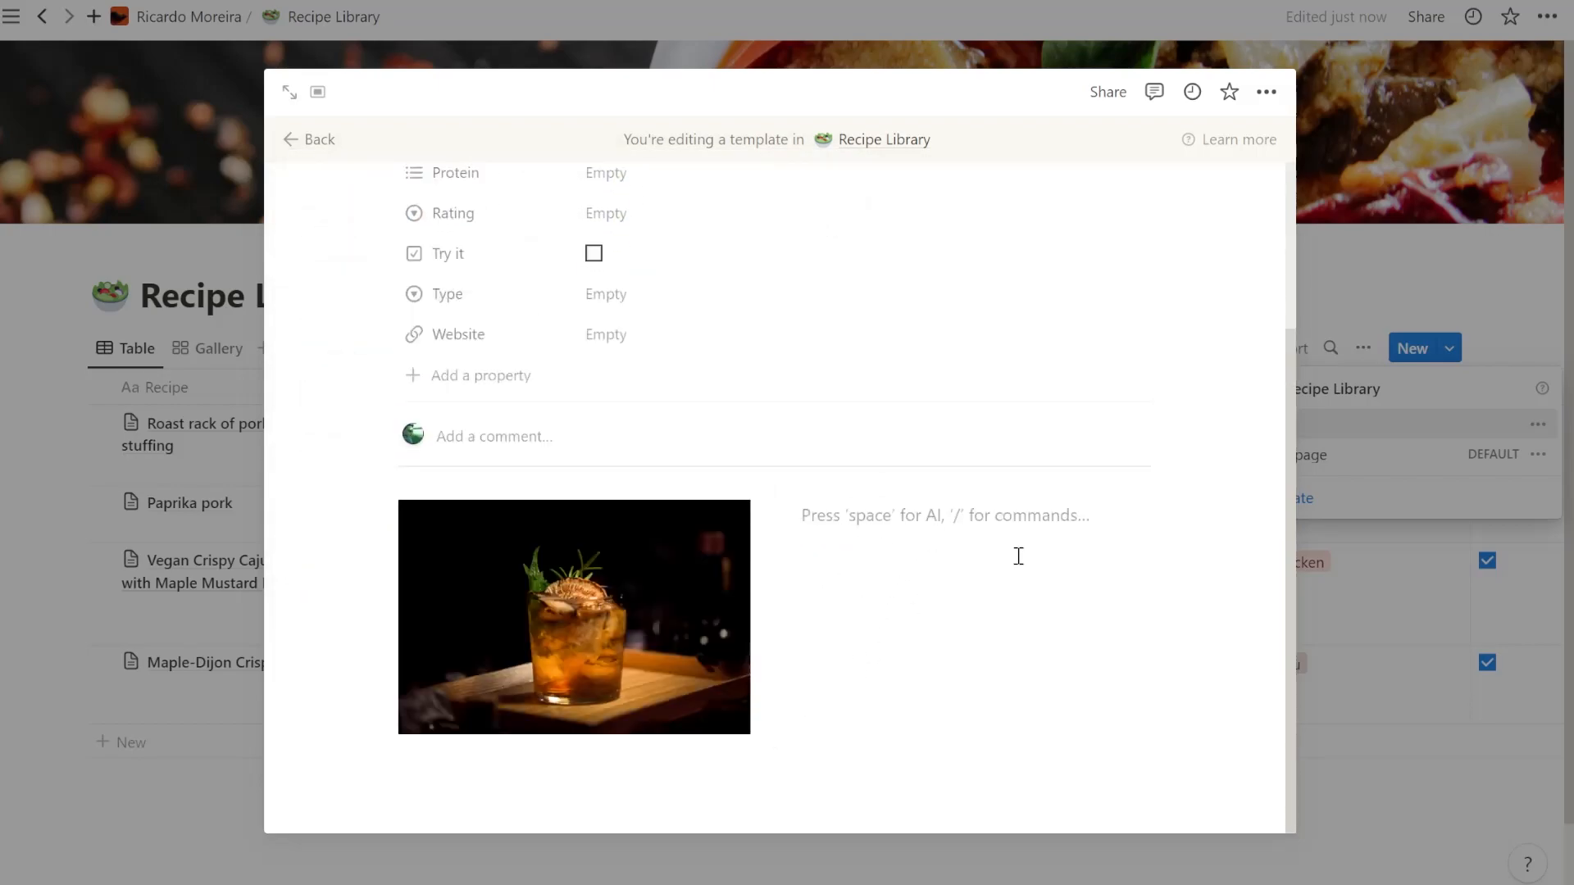
pyautogui.write('/')
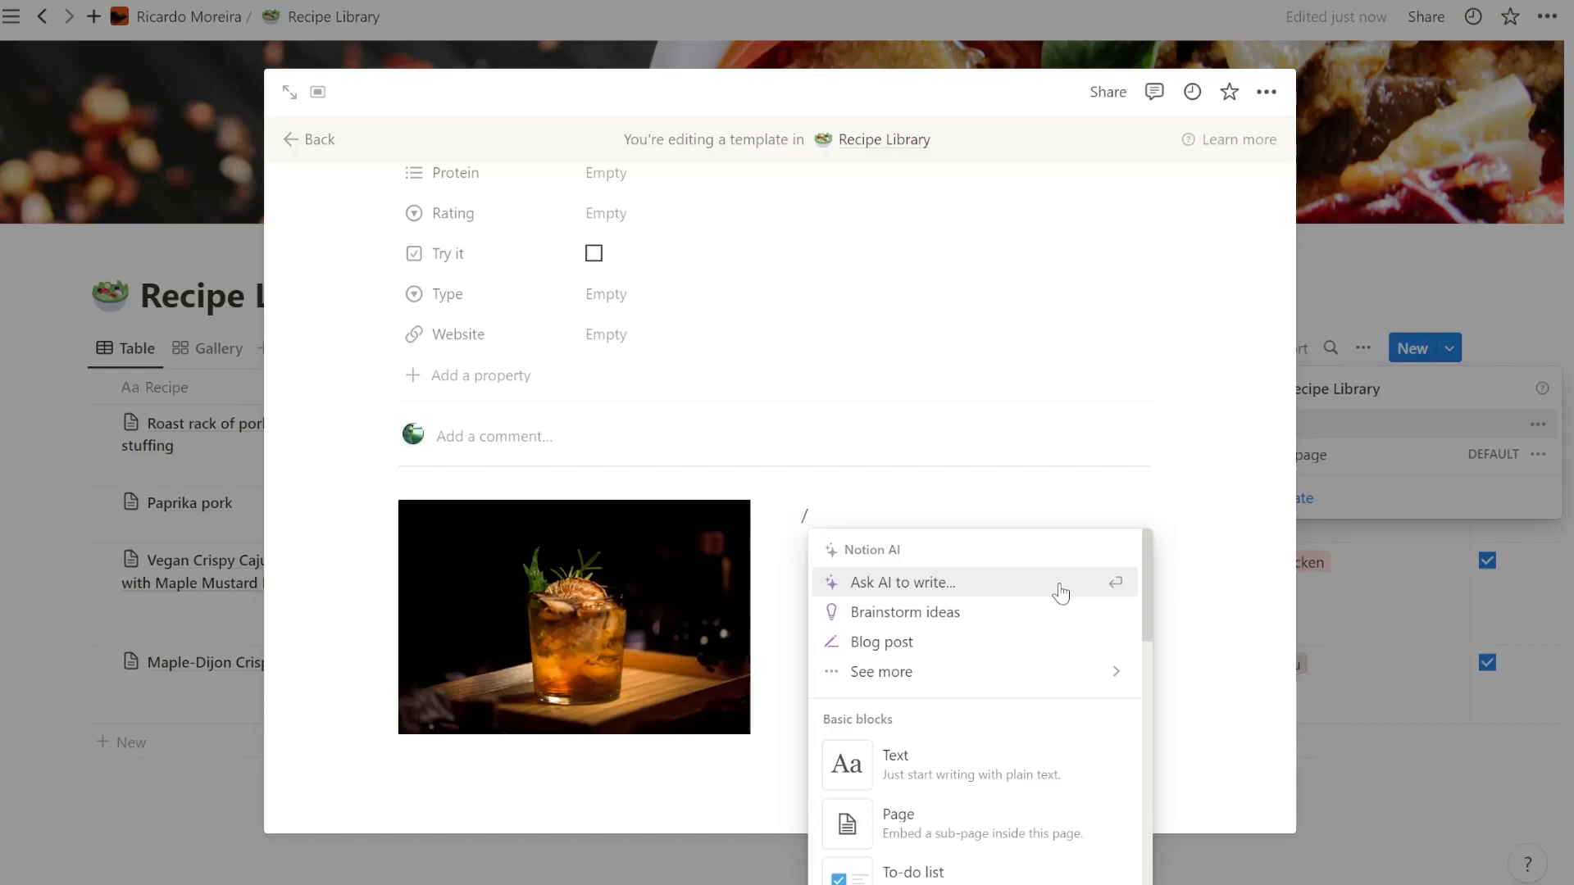
pyautogui.write('he')
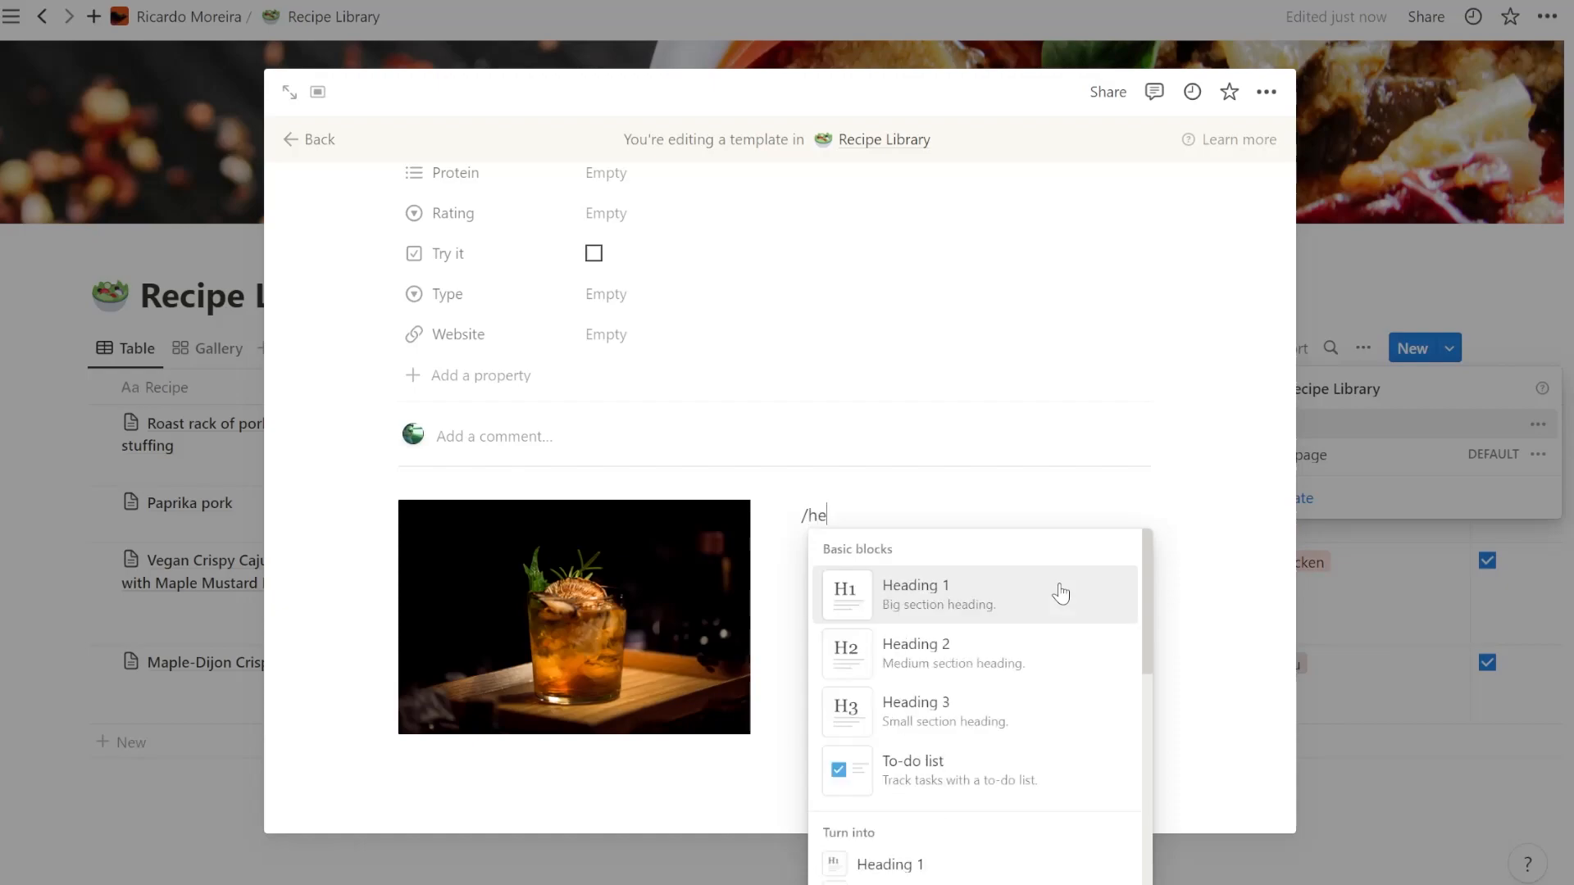
pyautogui.click(1035, 652)
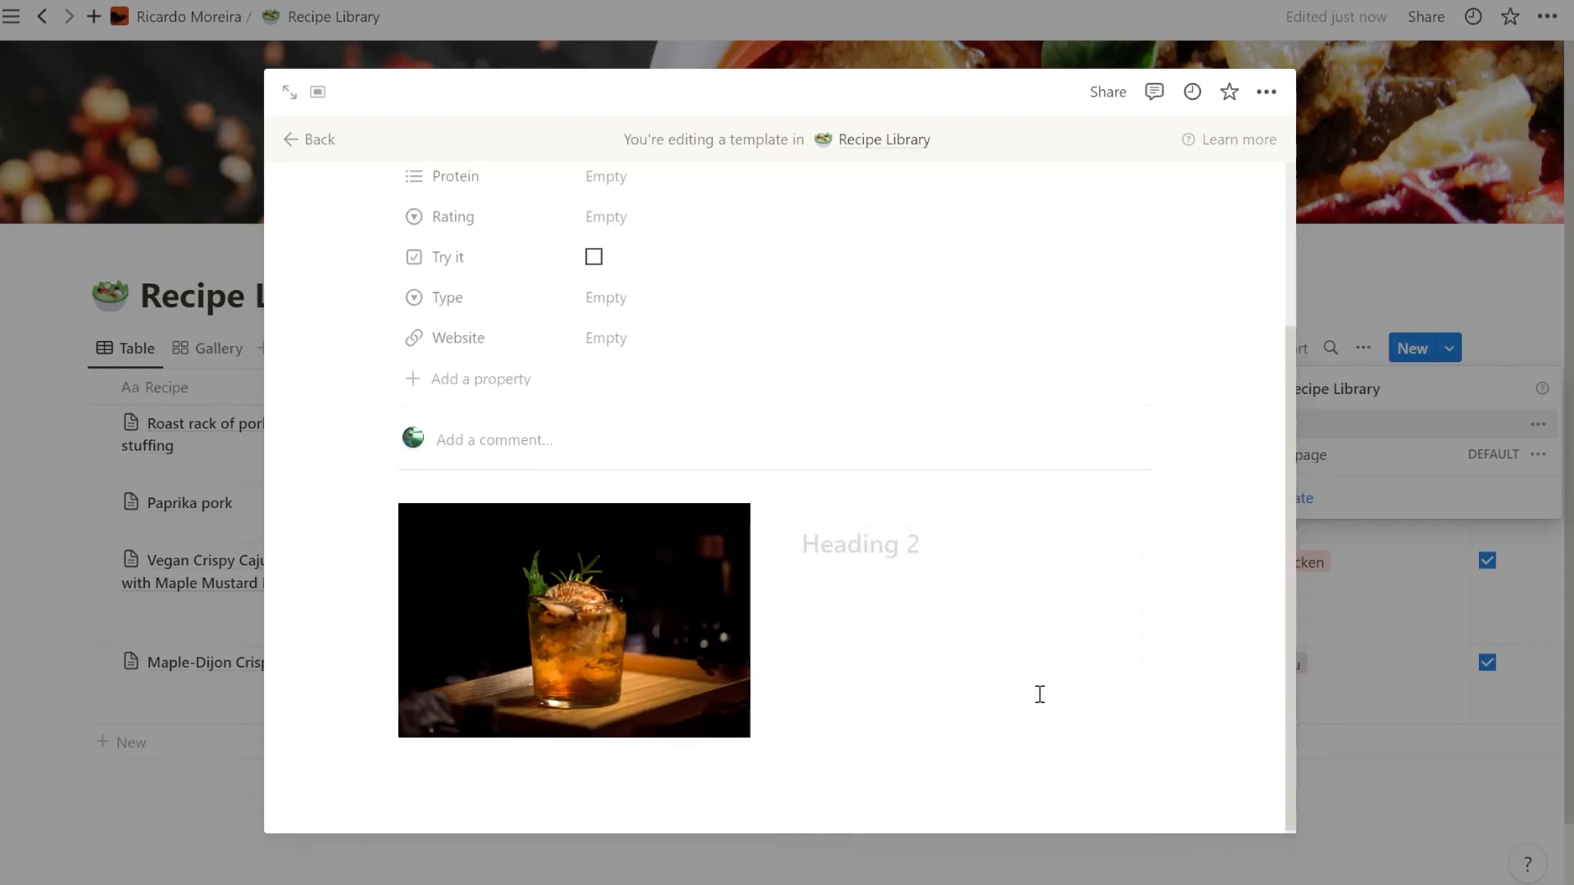
pyautogui.write('Name of')
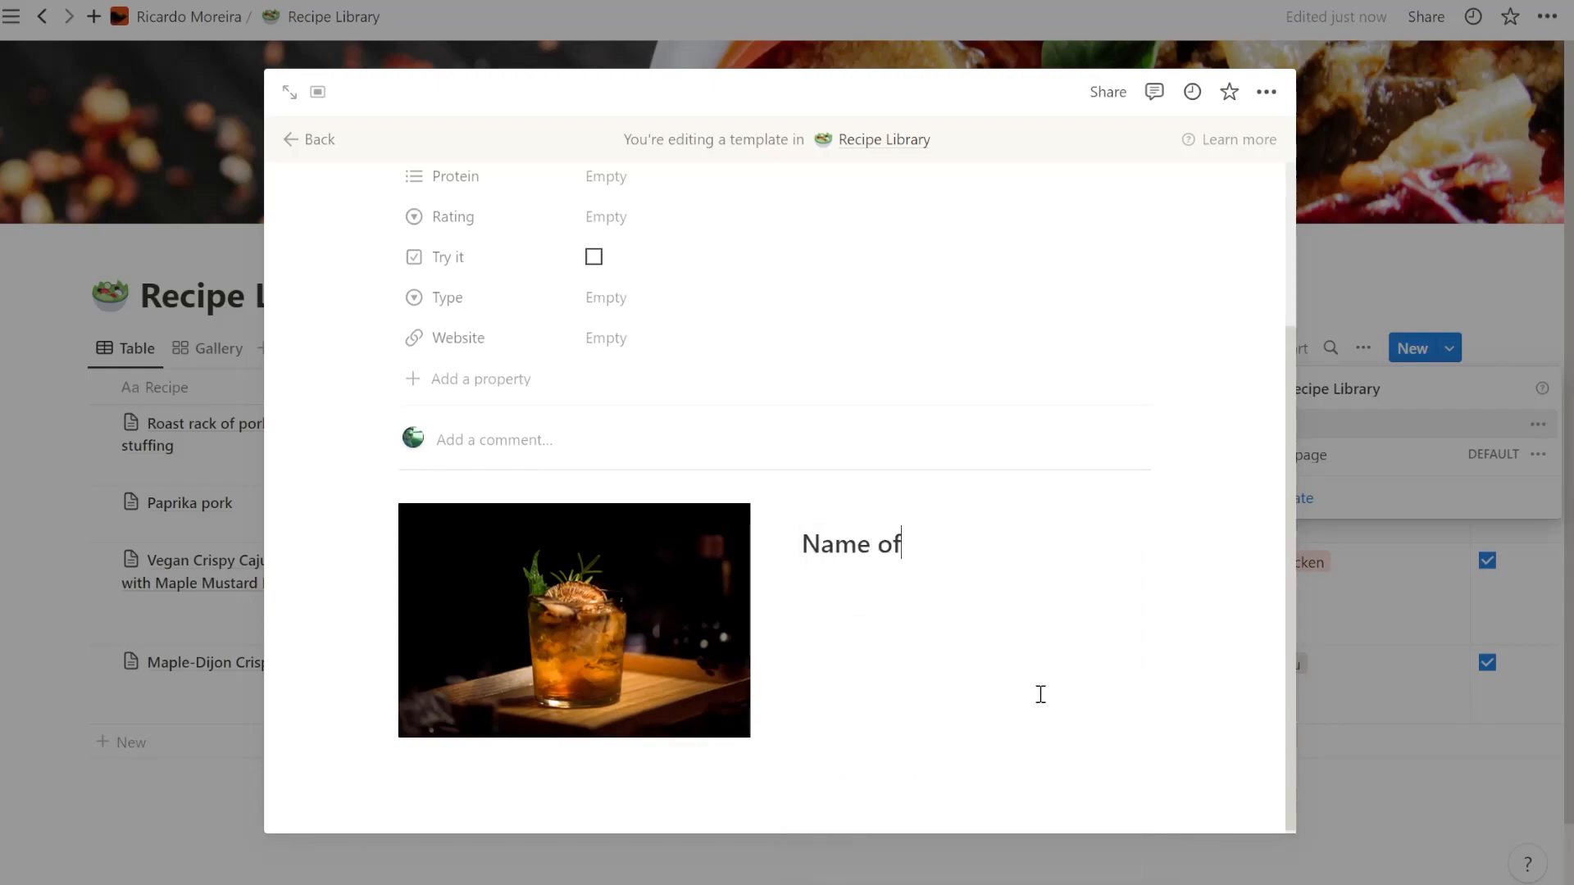
pyautogui.write(' the drink')
pyautogui.press('Return')
pyautogui.hotkey('shift', 'Up')
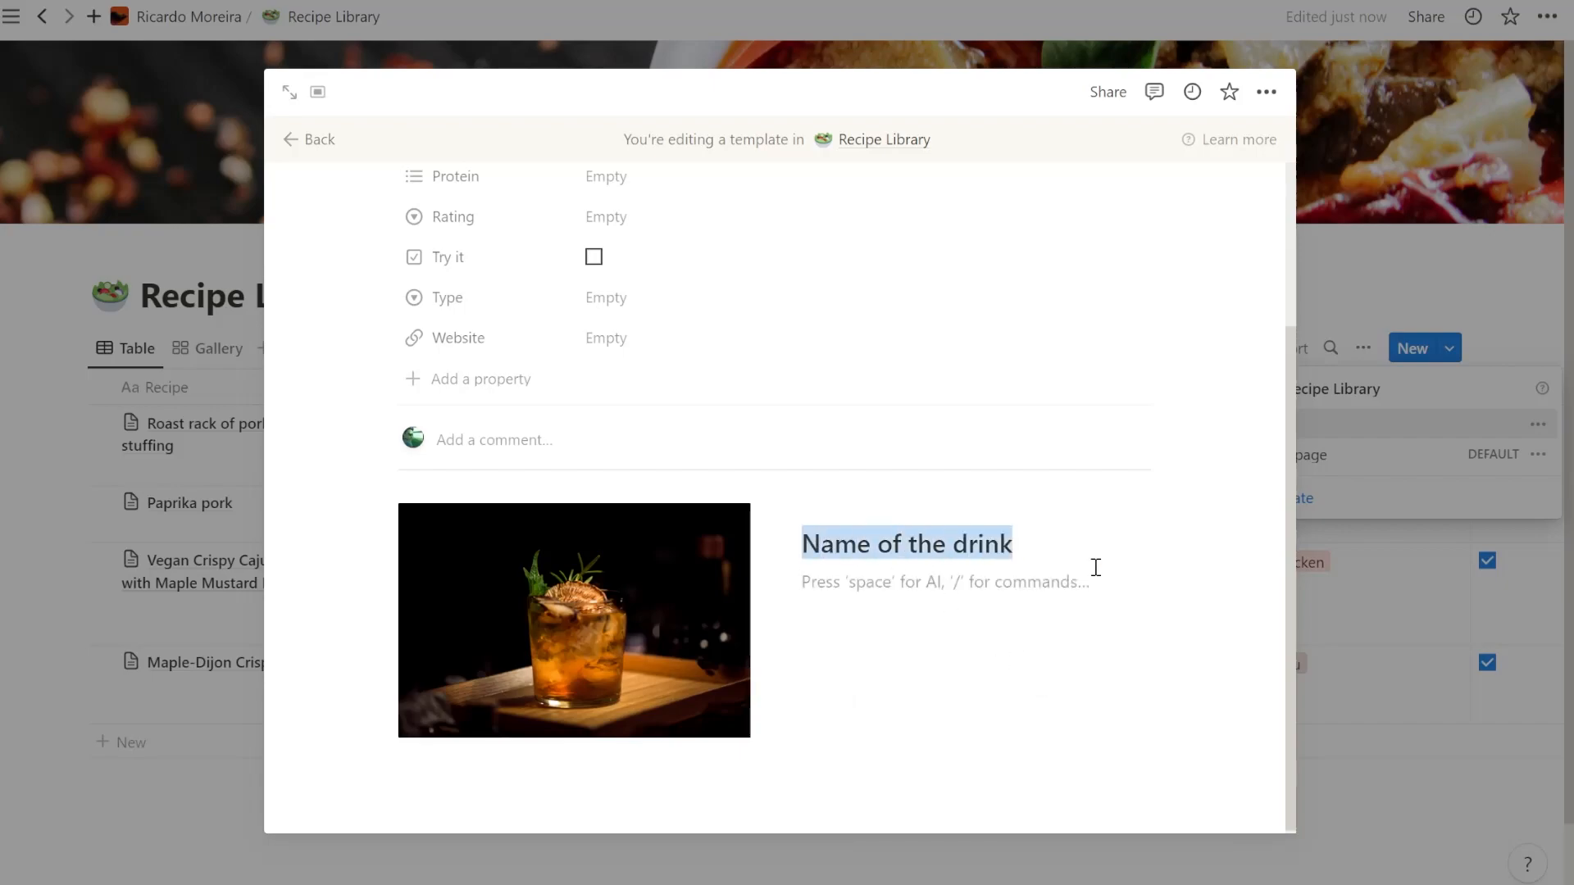
pyautogui.moveTo(1028, 549); pyautogui.dragTo(804, 545)
pyautogui.click(999, 550)
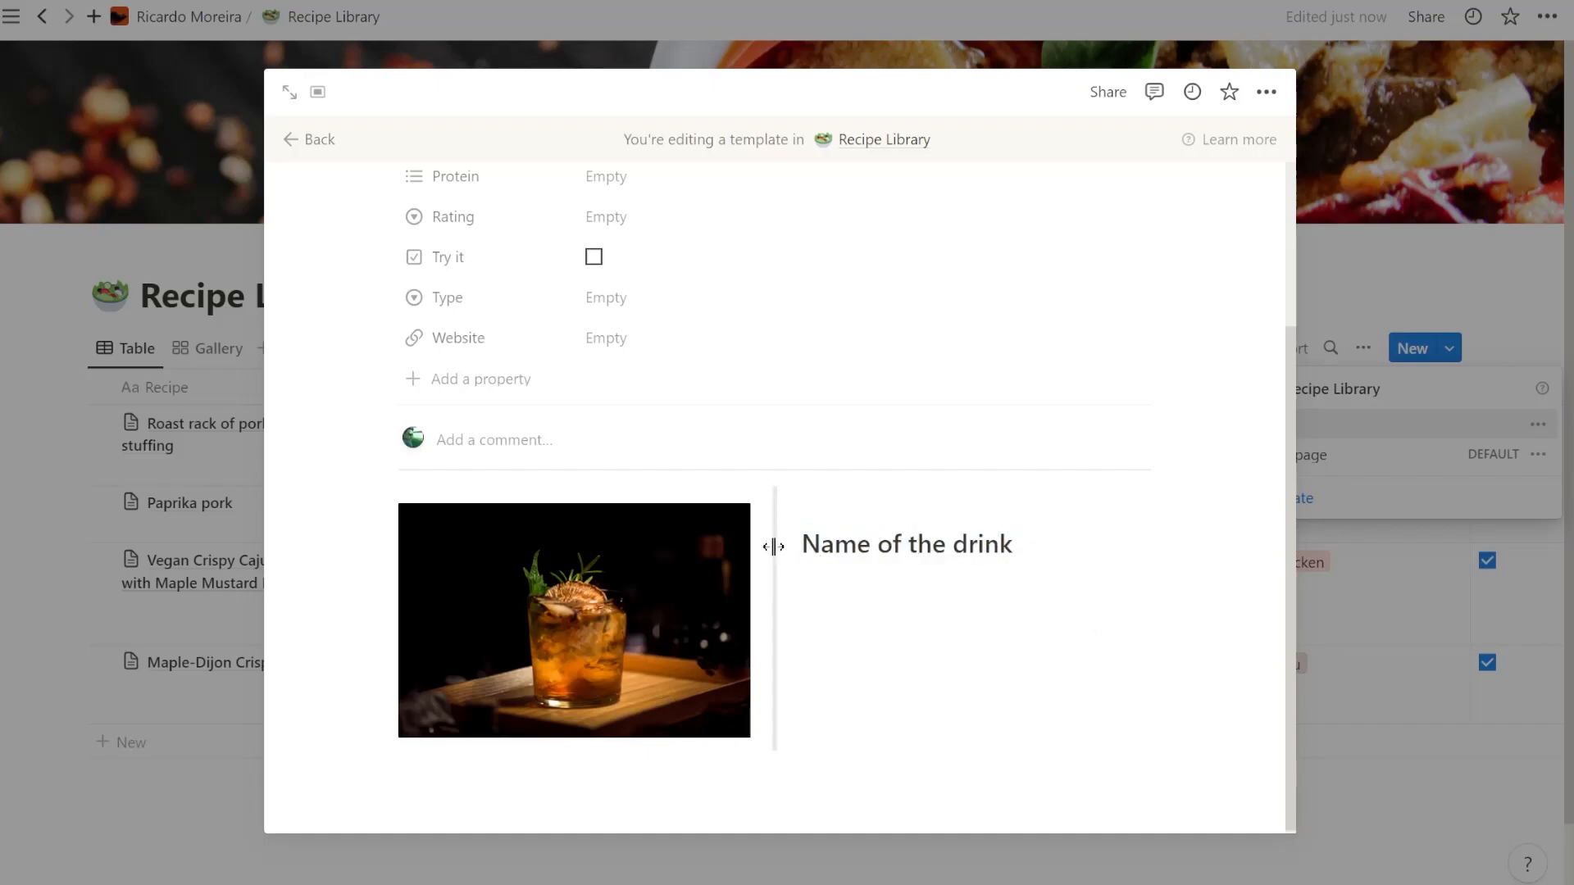
pyautogui.moveTo(801, 545); pyautogui.dragTo(1098, 545)
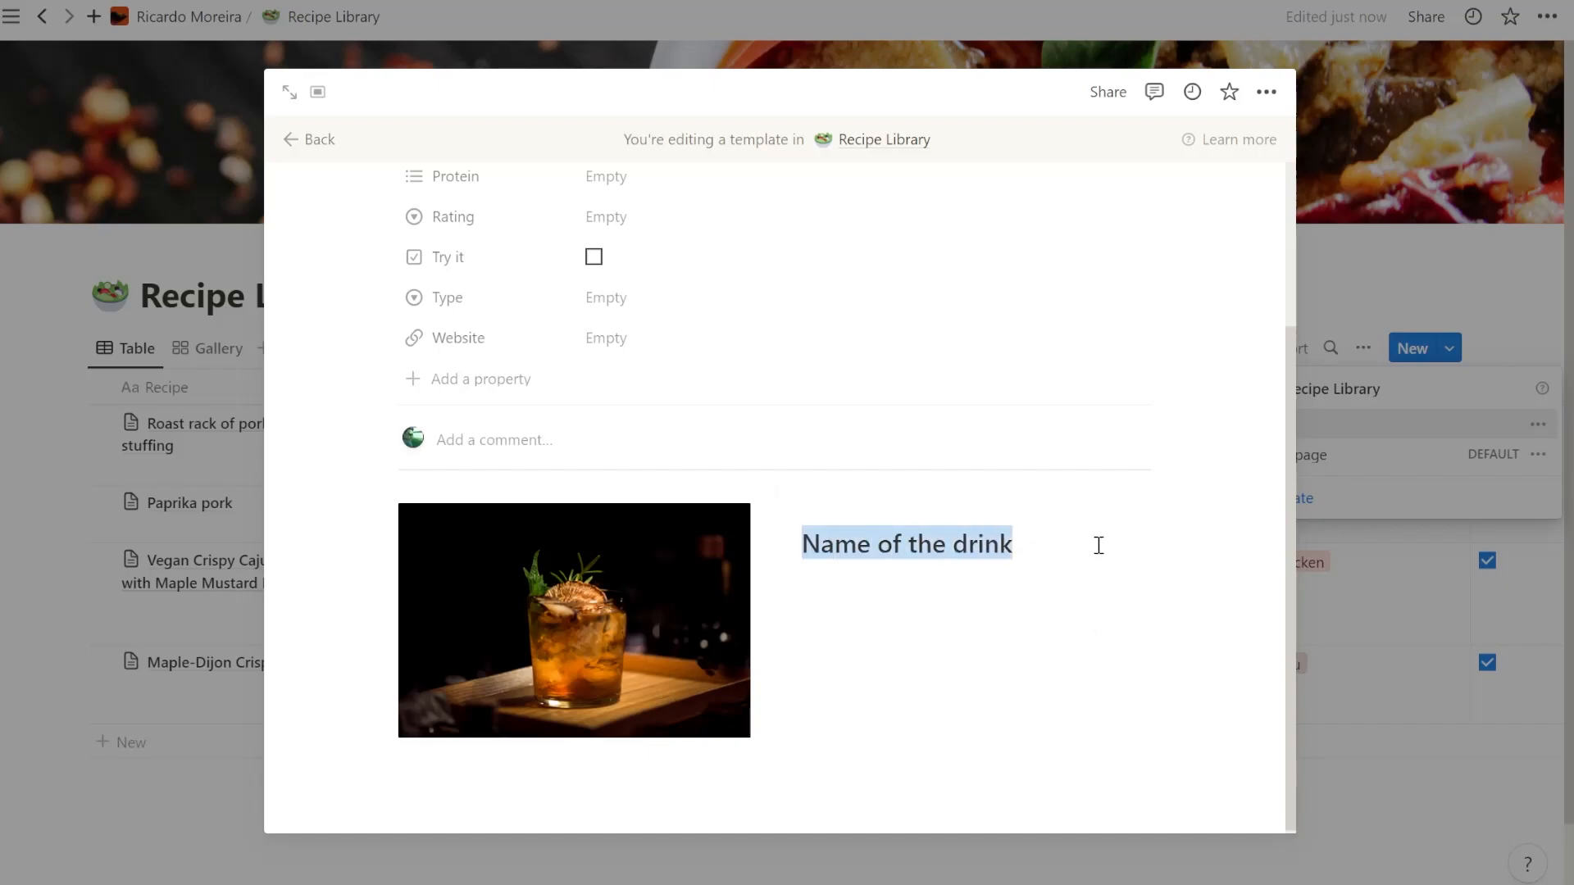
pyautogui.click(850, 543)
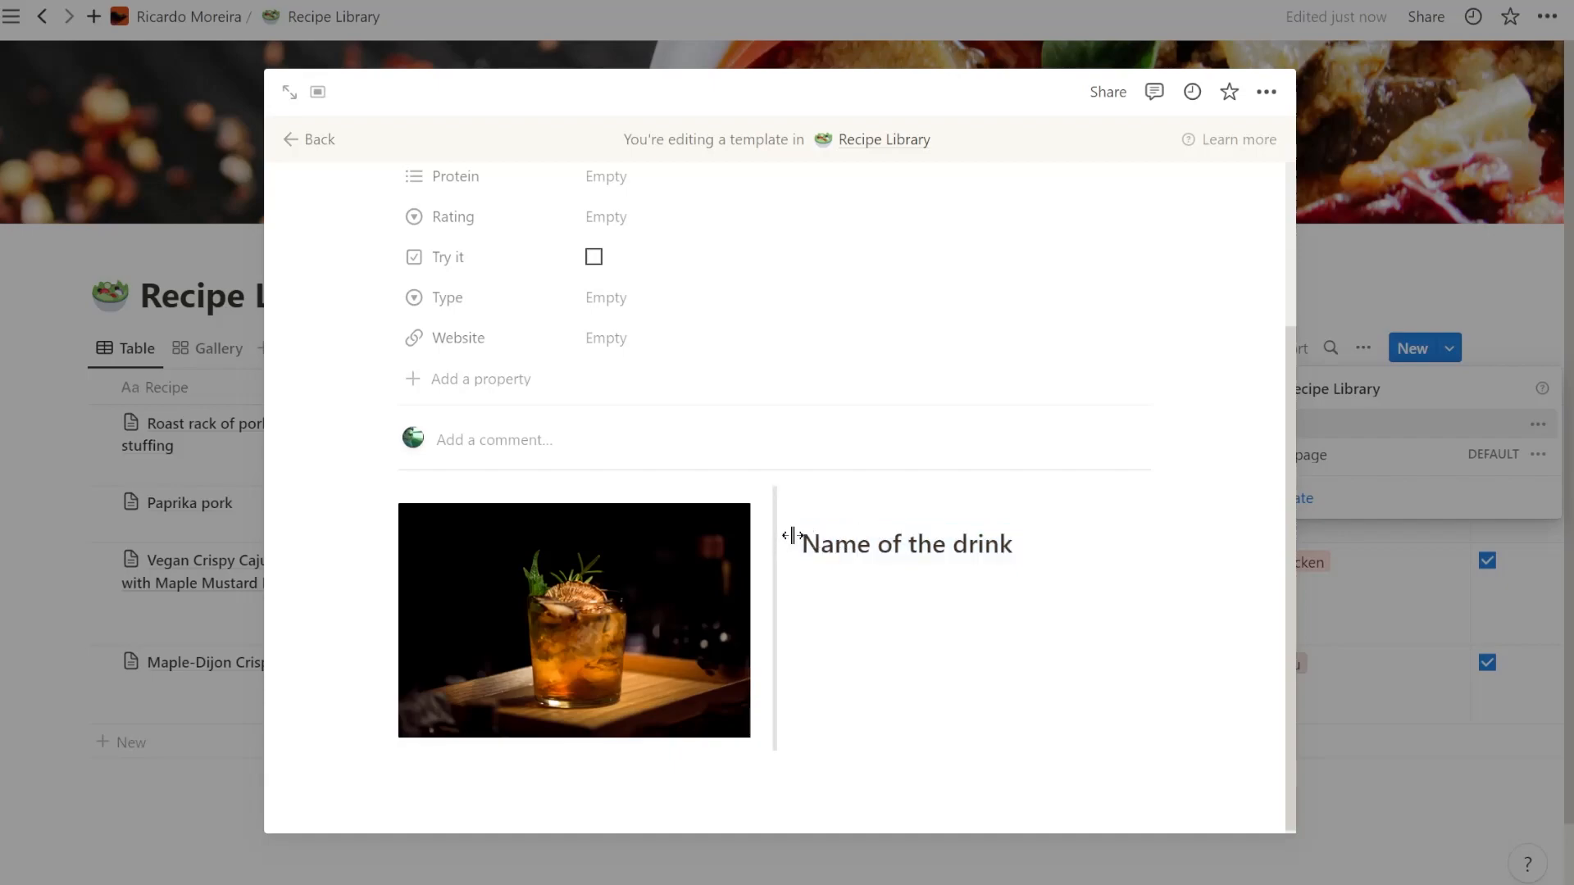
pyautogui.moveTo(820, 544); pyautogui.dragTo(1039, 561)
pyautogui.click(1039, 548)
pyautogui.press('Return')
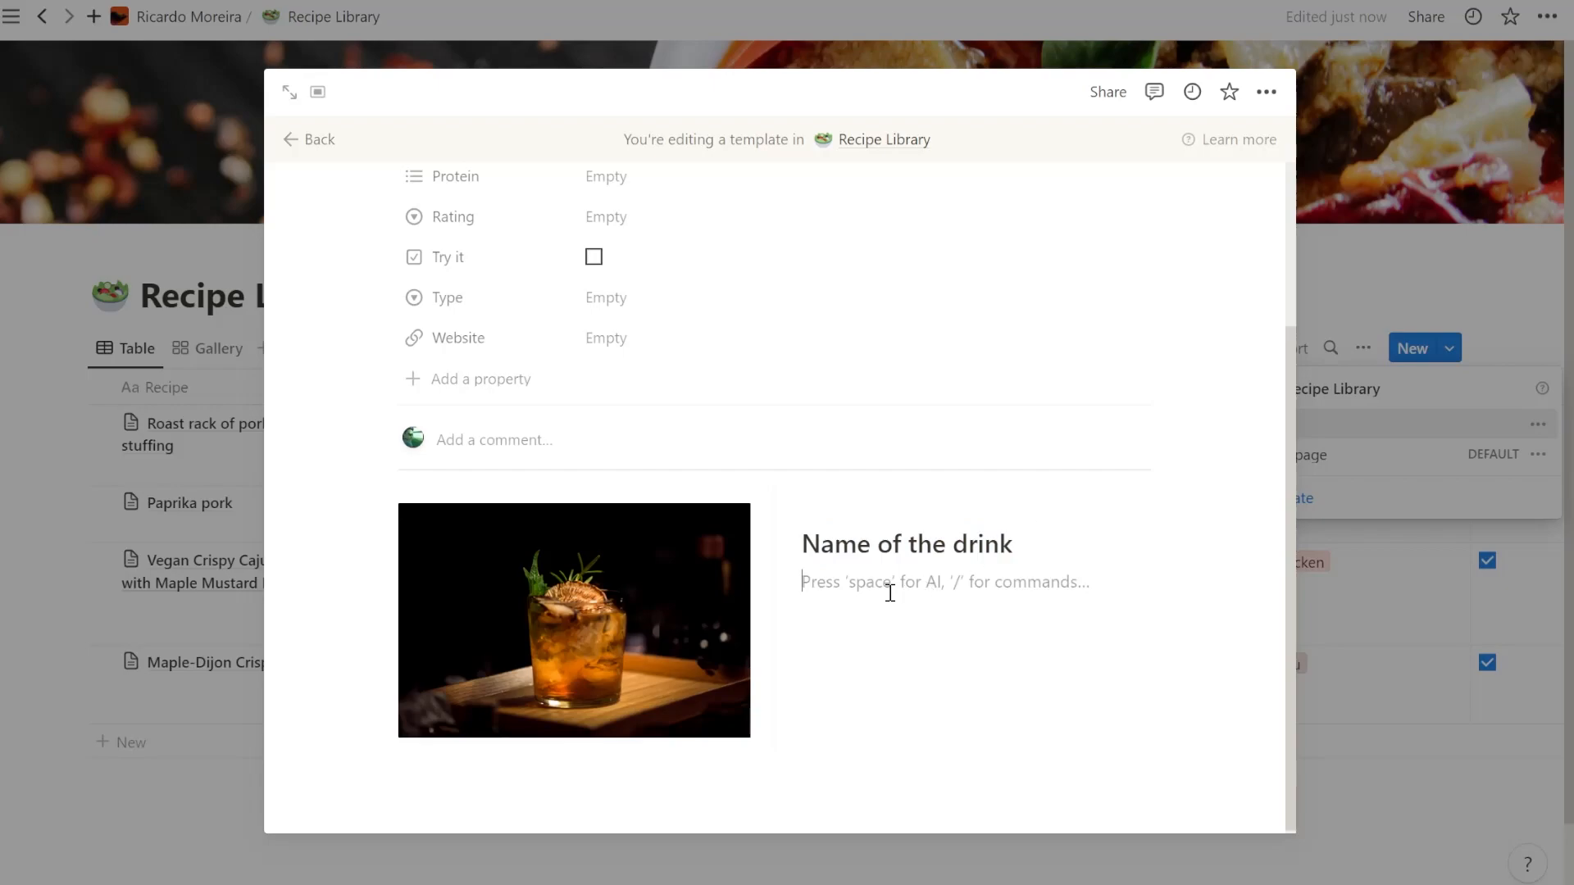
# Step: Start a new text line below the two-column layout, leaving one blank line above it
pyautogui.click(683, 804)
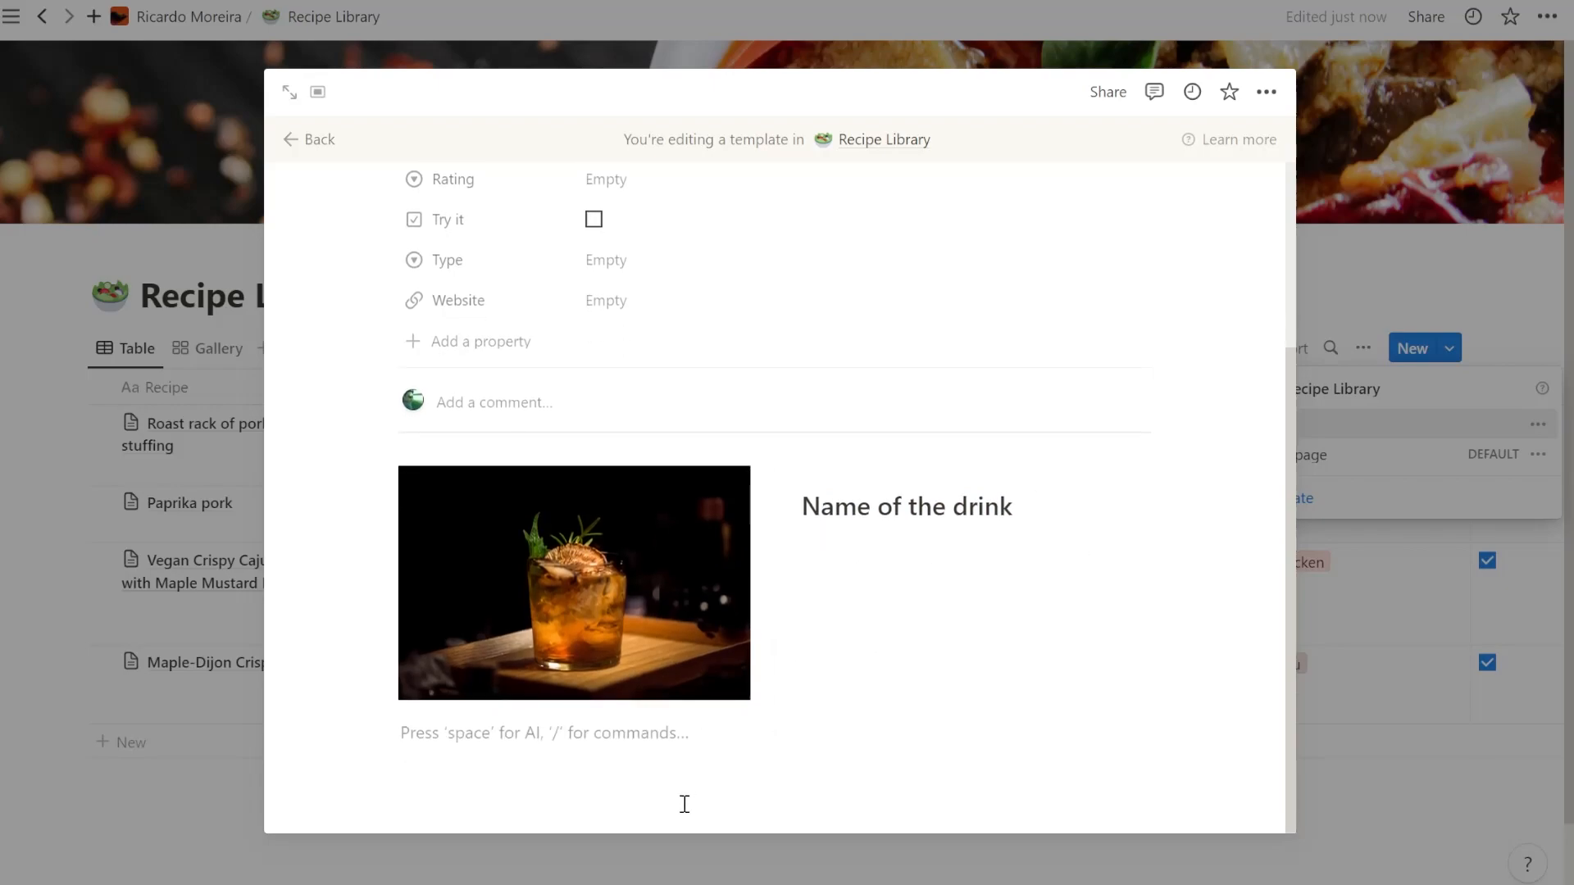
pyautogui.press('Return')
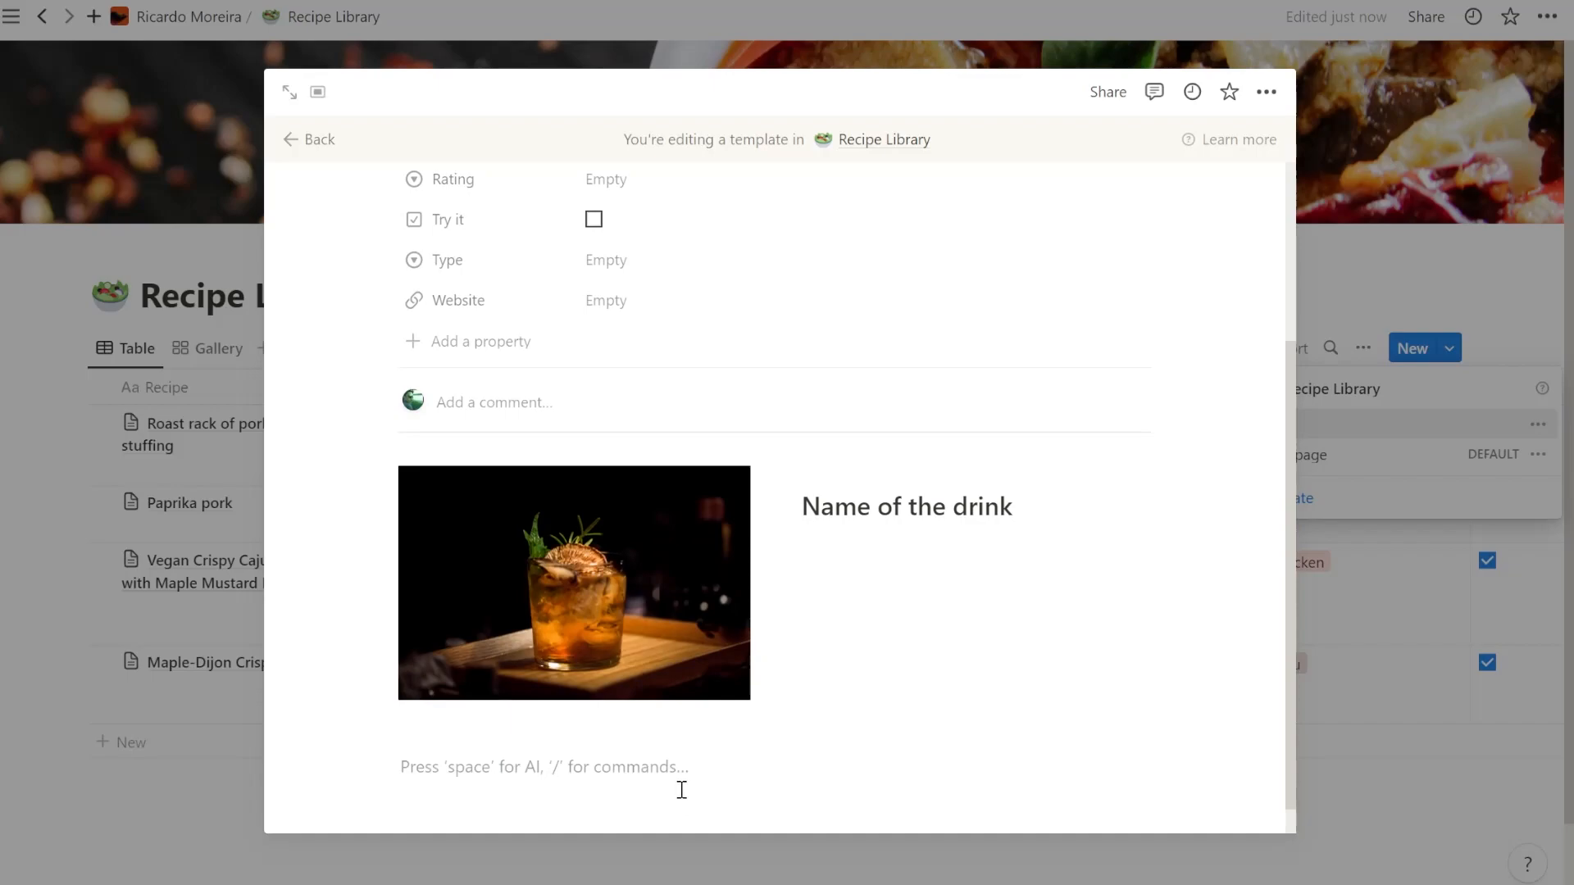
pyautogui.write('Re')
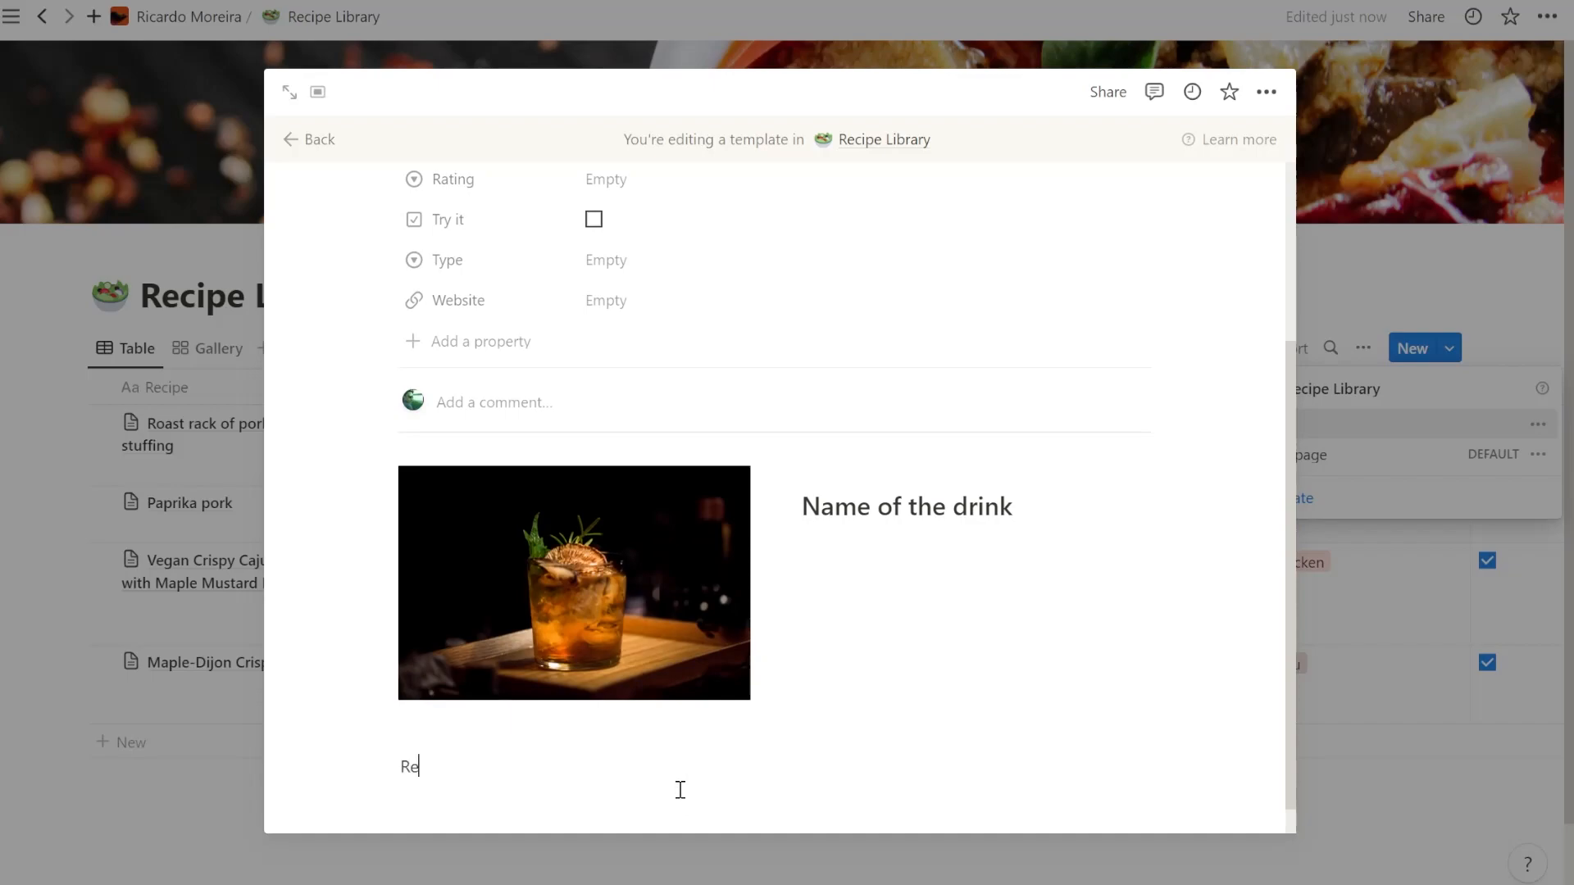
pyautogui.write('cipe')
pyautogui.press('BackSpace')
pyautogui.press('BackSpace')
pyautogui.press('BackSpace')
pyautogui.press('BackSpace')
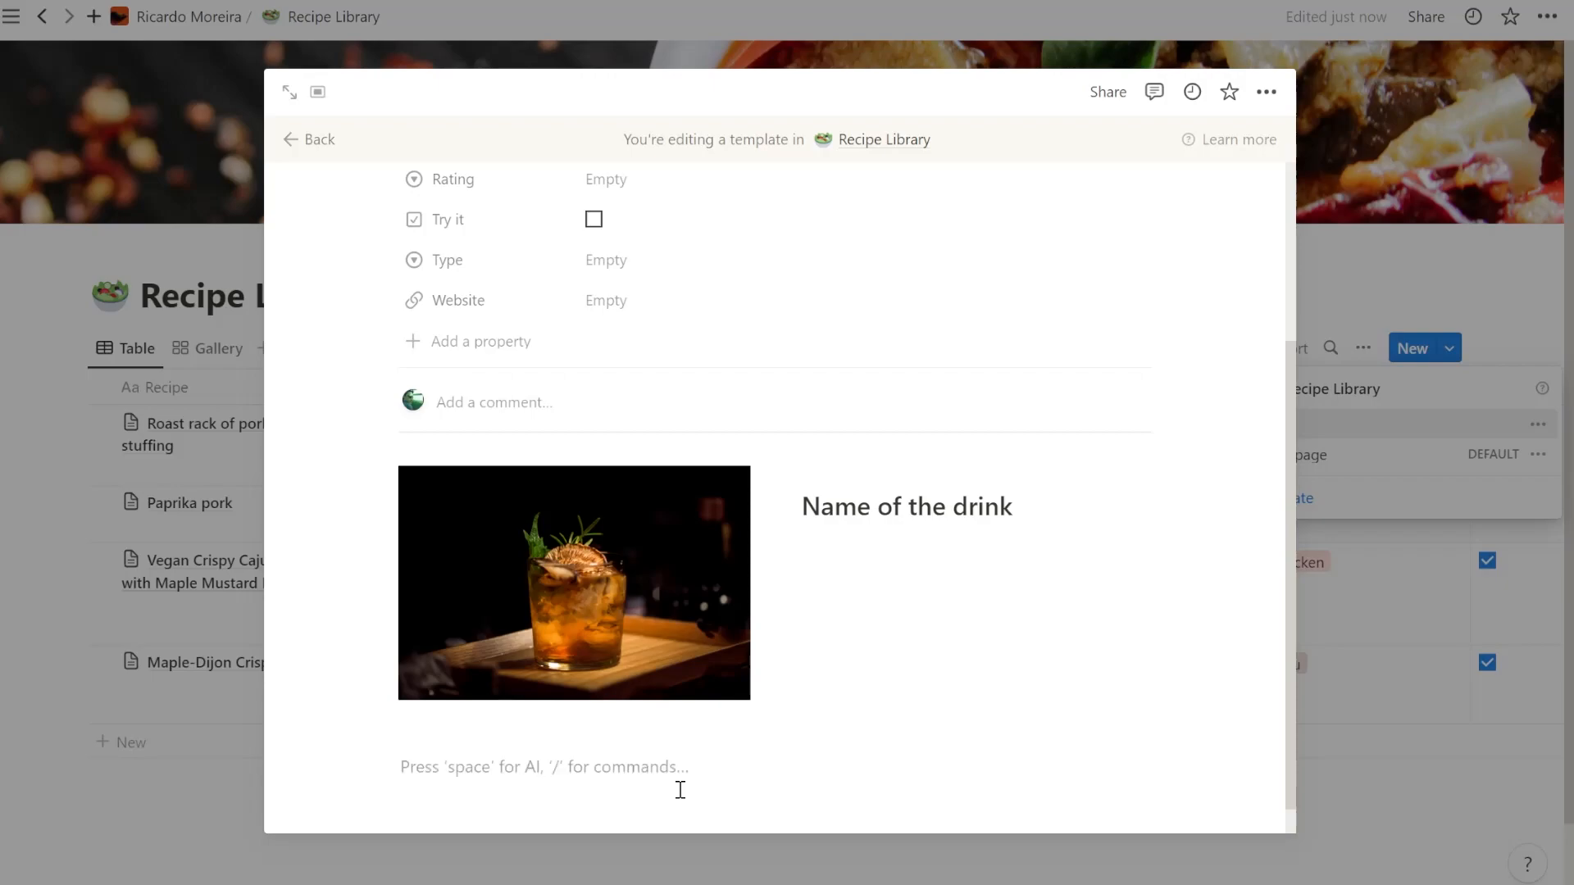
# Step: Add a Heading 2 reading "Recipe" on the line below the two-column layout
pyautogui.write('/')
pyautogui.press('Down')
pyautogui.press('Down')
pyautogui.press('Down')
pyautogui.press('Down')
pyautogui.press('Down')
pyautogui.press('Down')
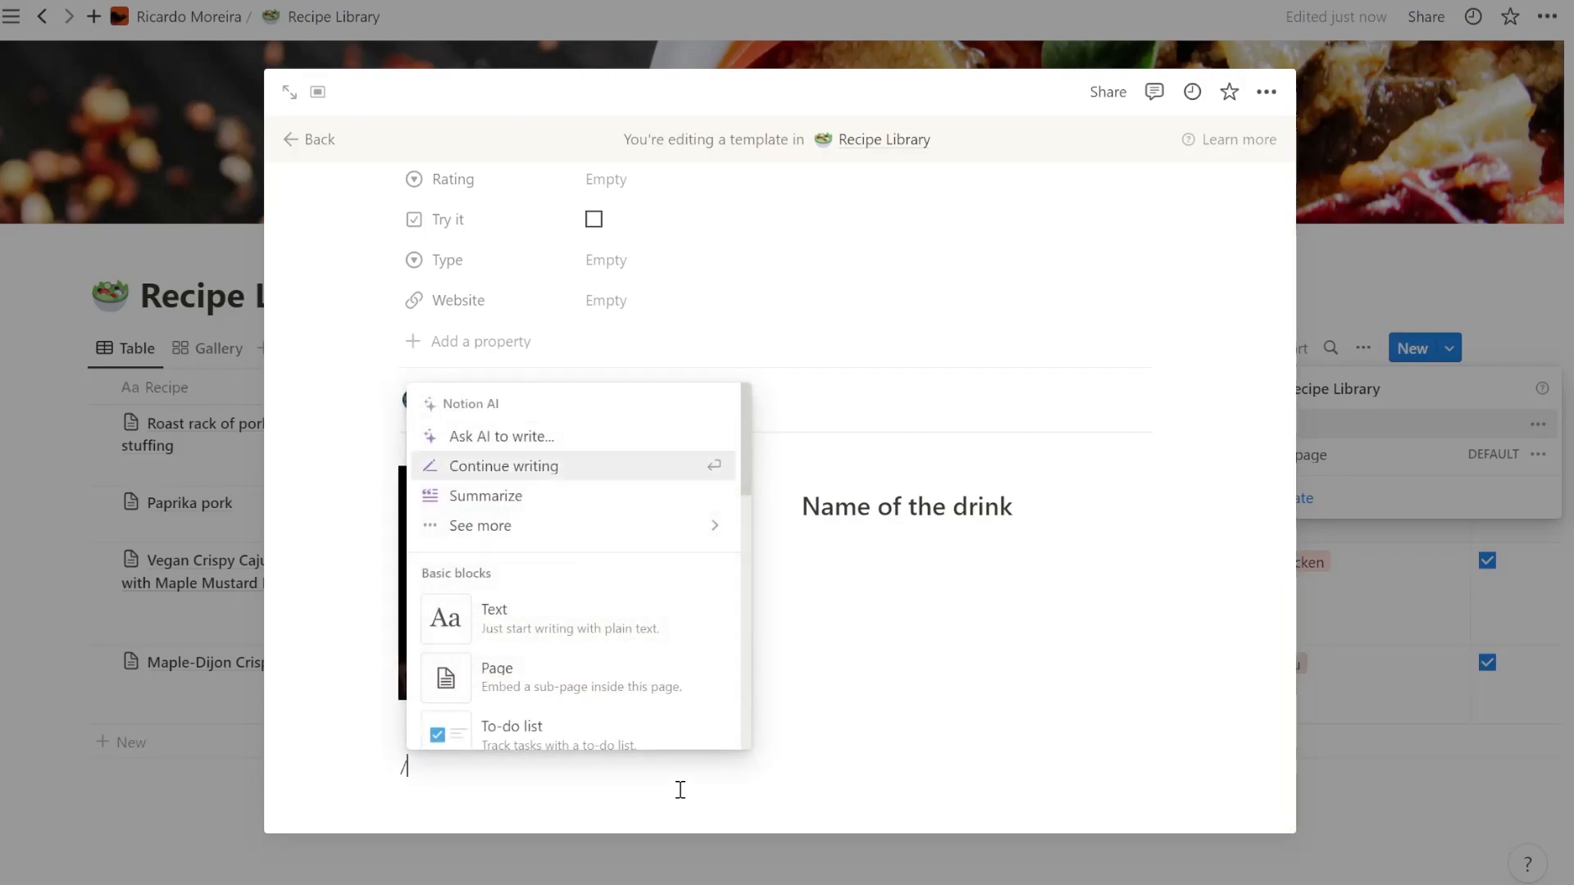
pyautogui.write('he')
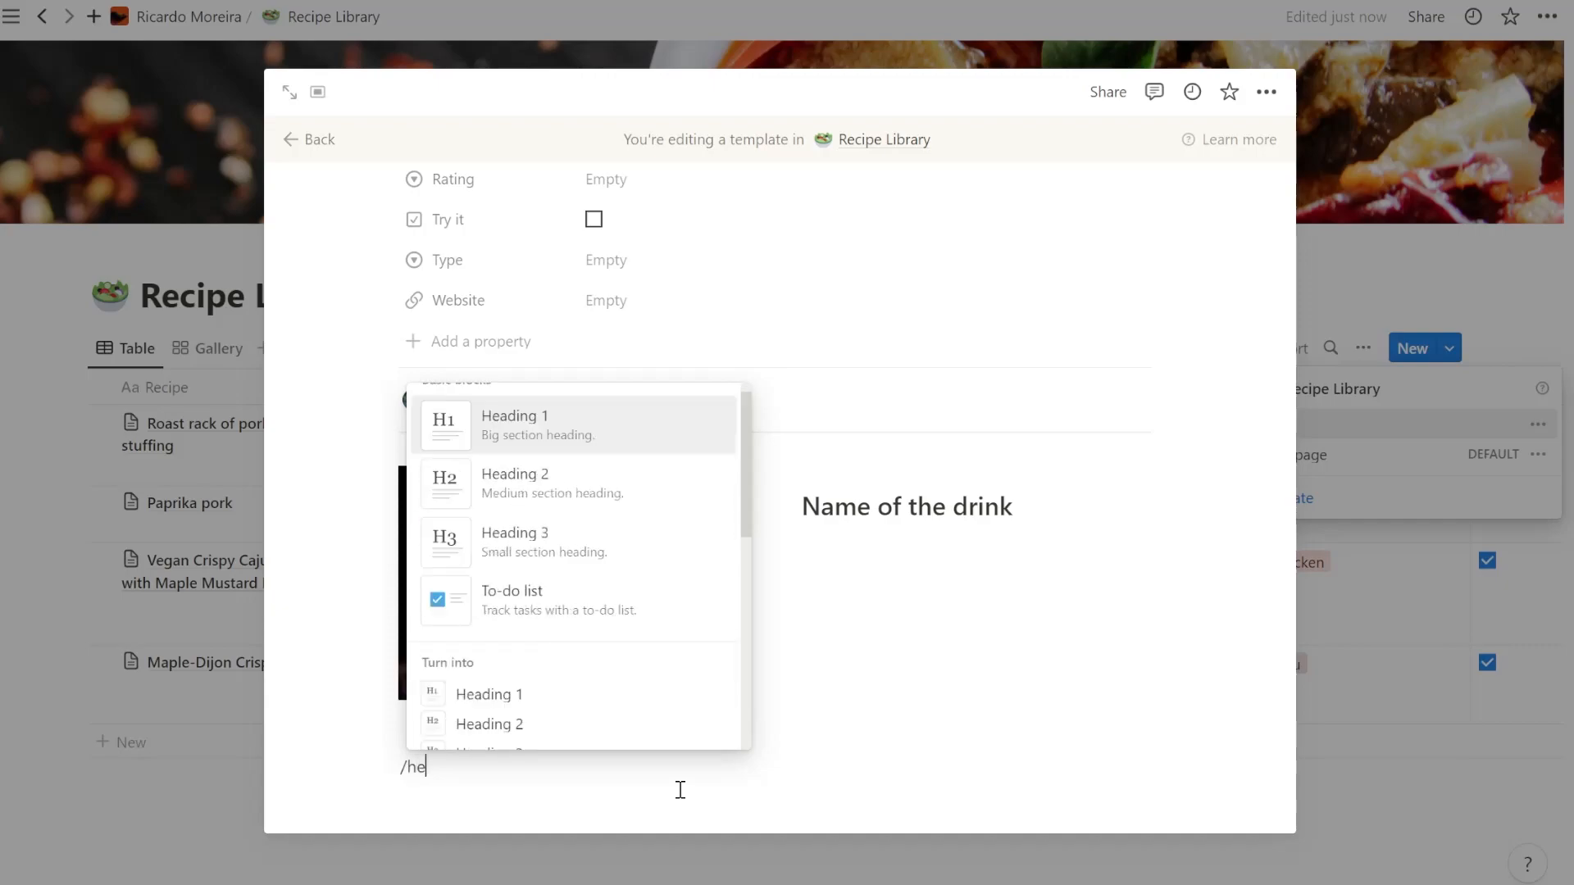
pyautogui.click(559, 479)
pyautogui.write('Recipe')
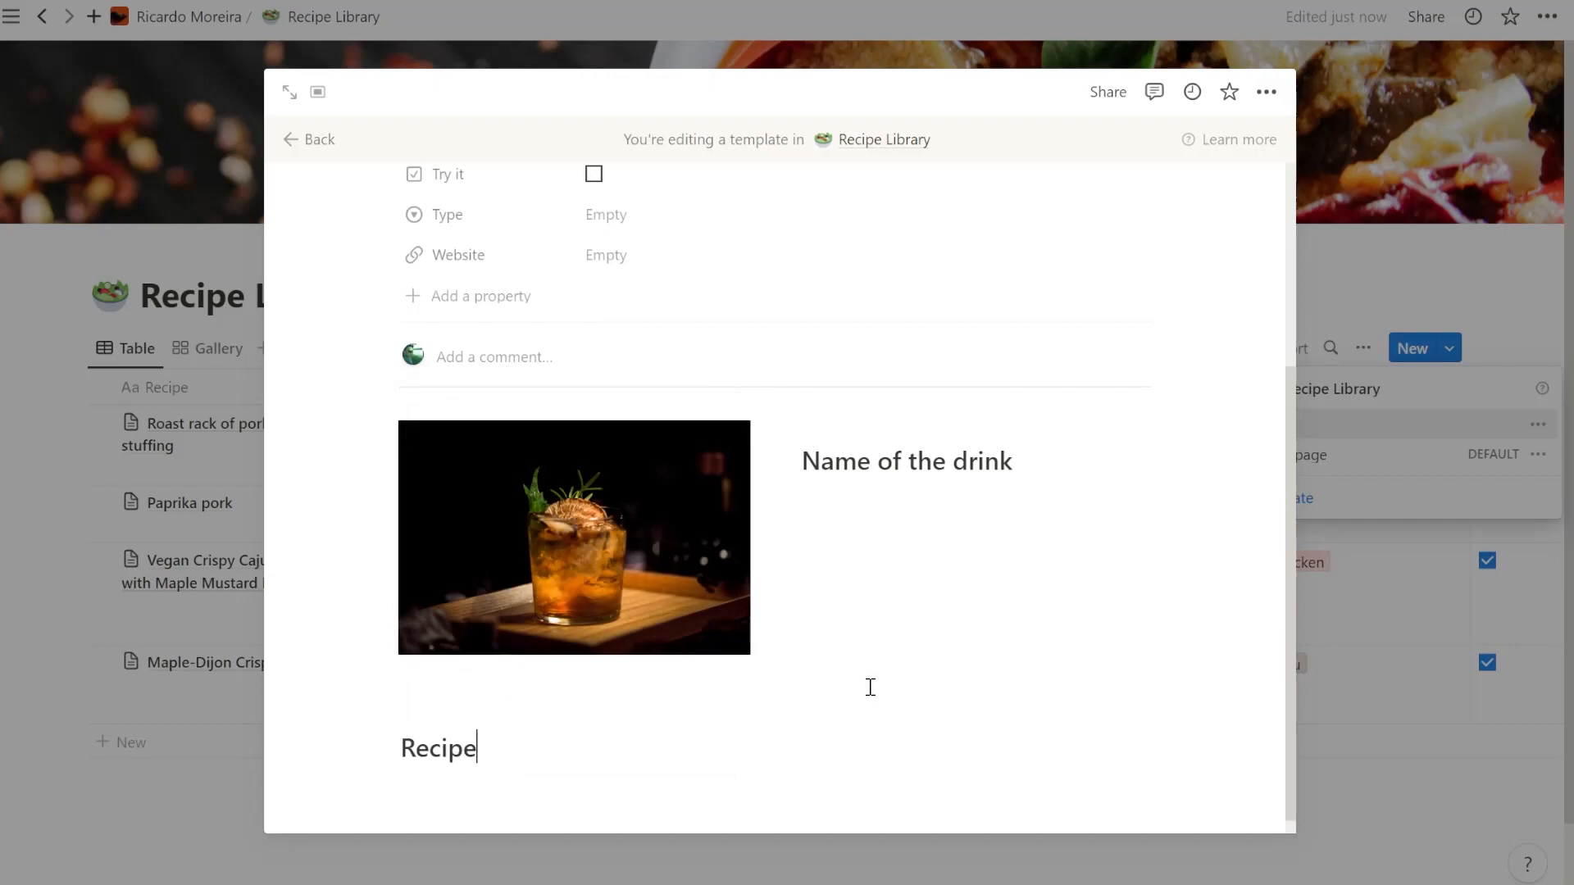
# Step: Insert a bulleted list directly under the Recipe heading
pyautogui.press('Return')
pyautogui.press('BackSpace')
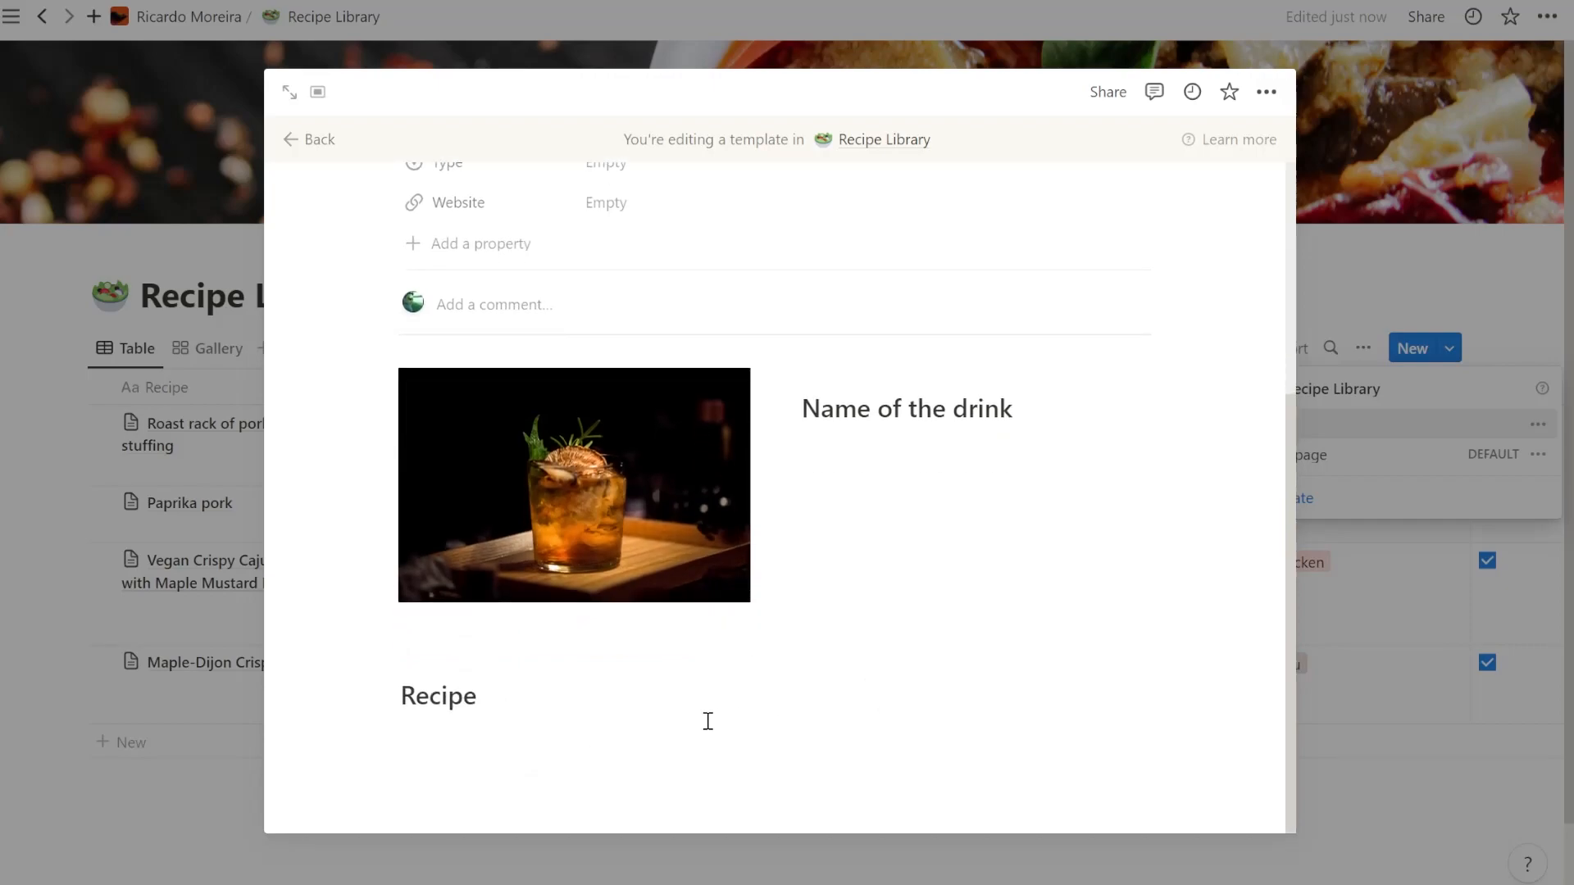
pyautogui.press('Return')
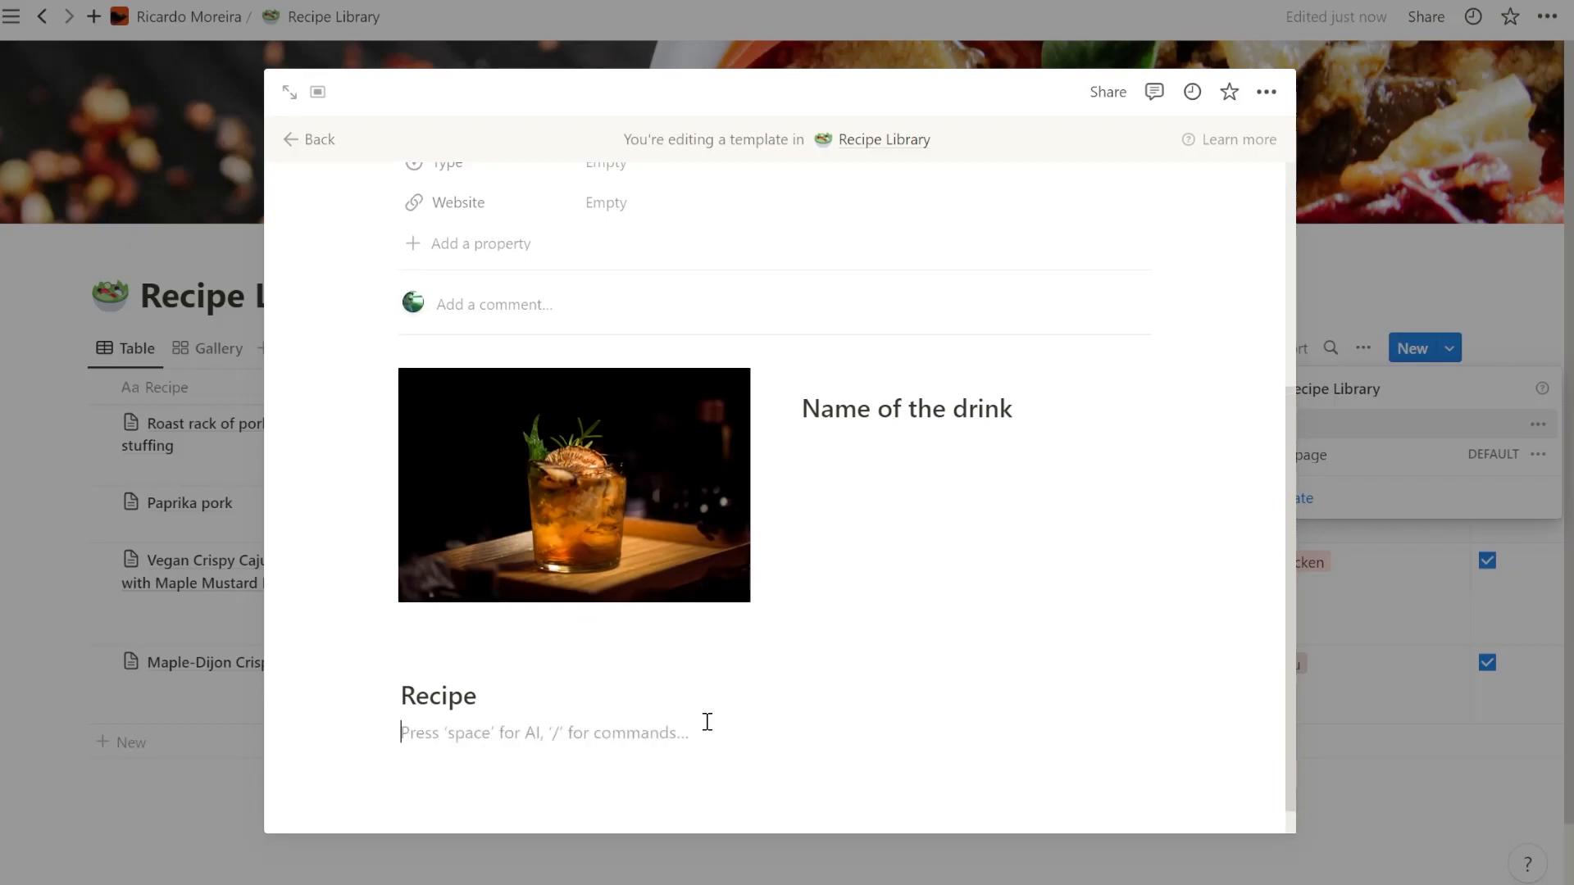
pyautogui.press('BackSpace')
pyautogui.press('Return')
pyautogui.write('/')
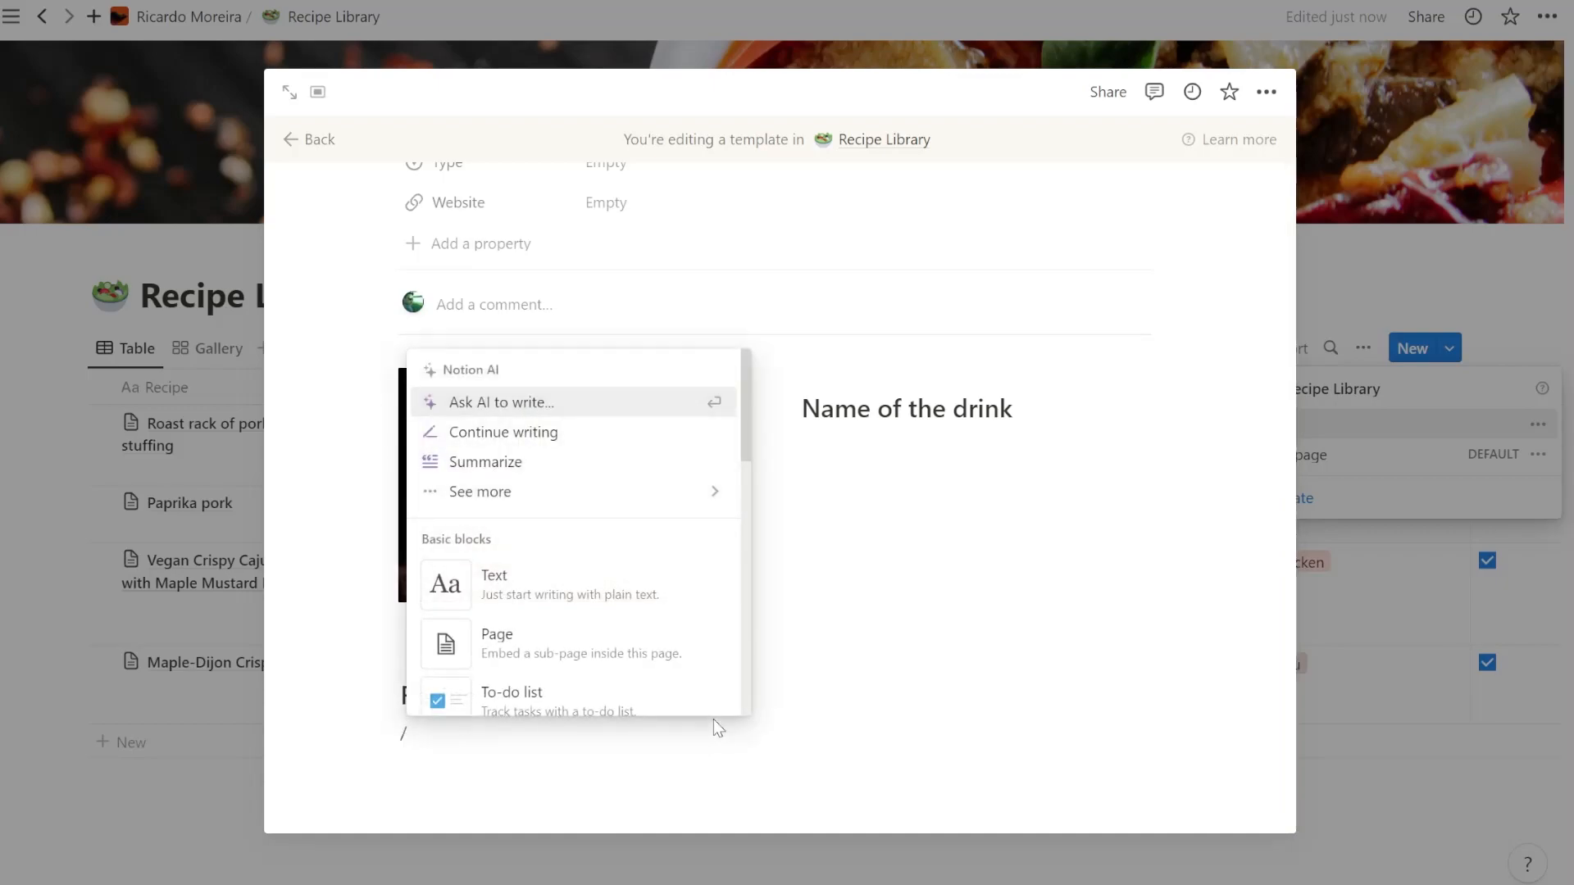
pyautogui.write('bu')
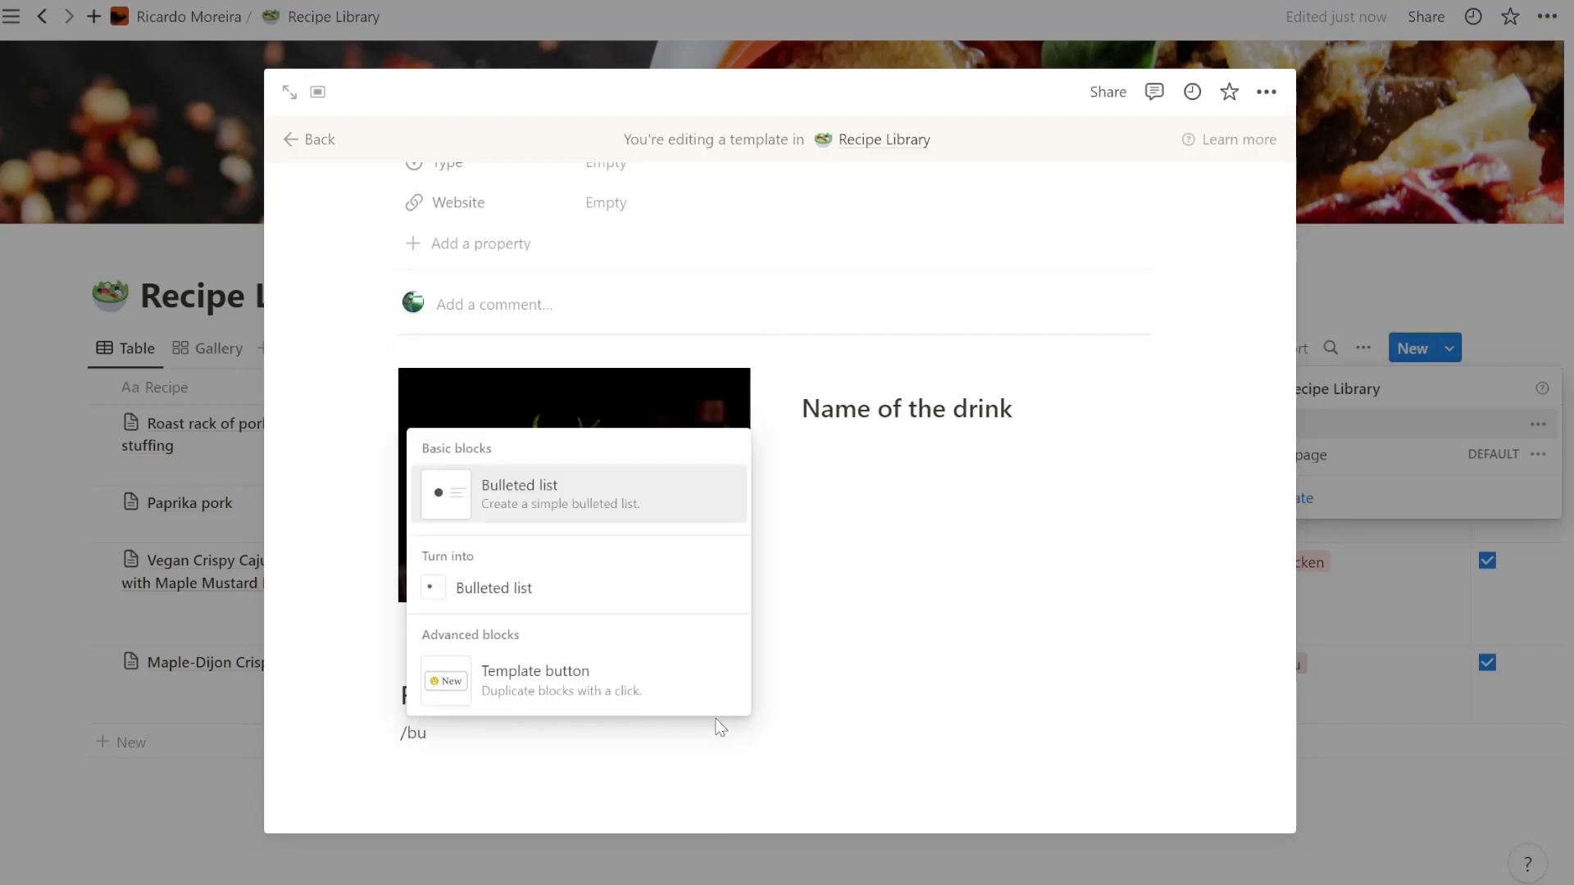
pyautogui.click(492, 507)
pyautogui.press('BackSpace')
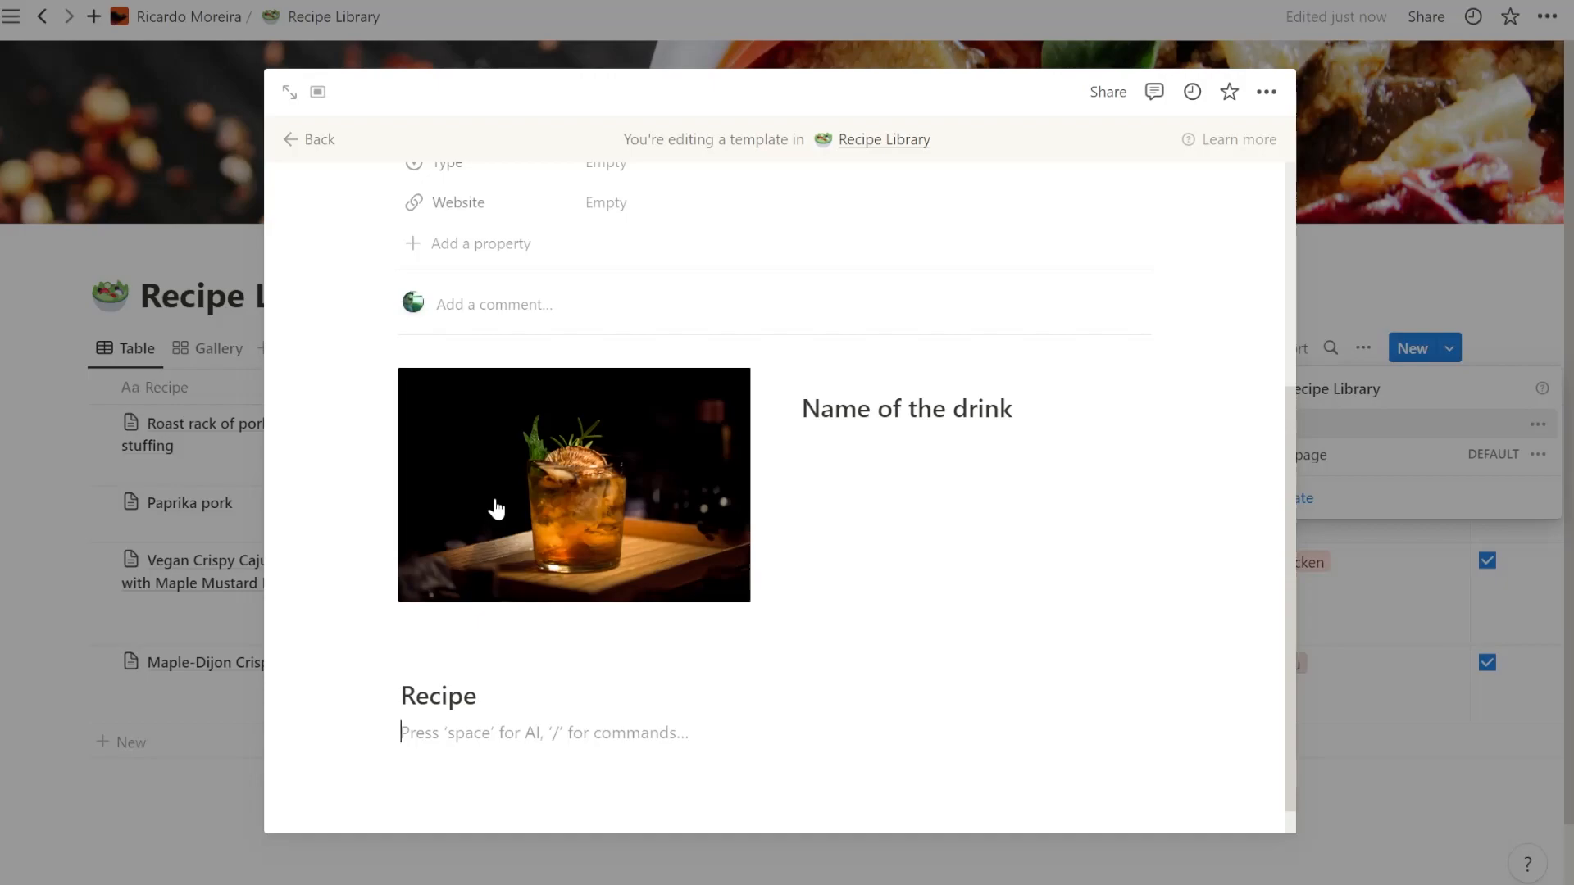
pyautogui.write('/bu')
pyautogui.click(497, 508)
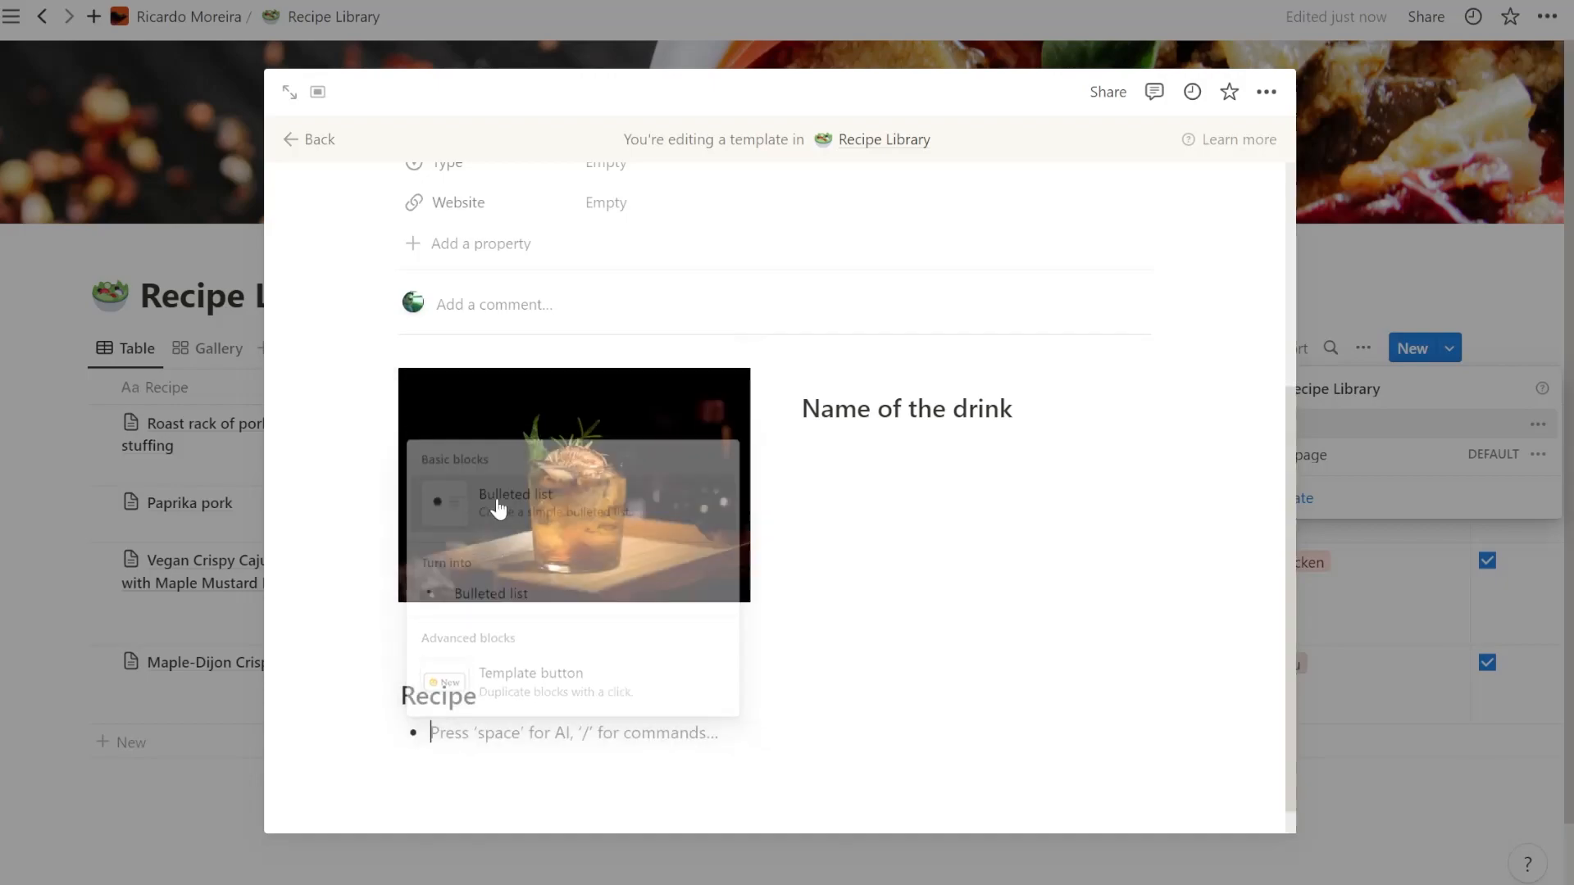
# Step: Begin the first bullet with "In" and change the Recipe heading above the list to "Ingredients"
pyautogui.write('Str')
pyautogui.press('BackSpace')
pyautogui.press('BackSpace')
pyautogui.press('BackSpace')
pyautogui.write('In')
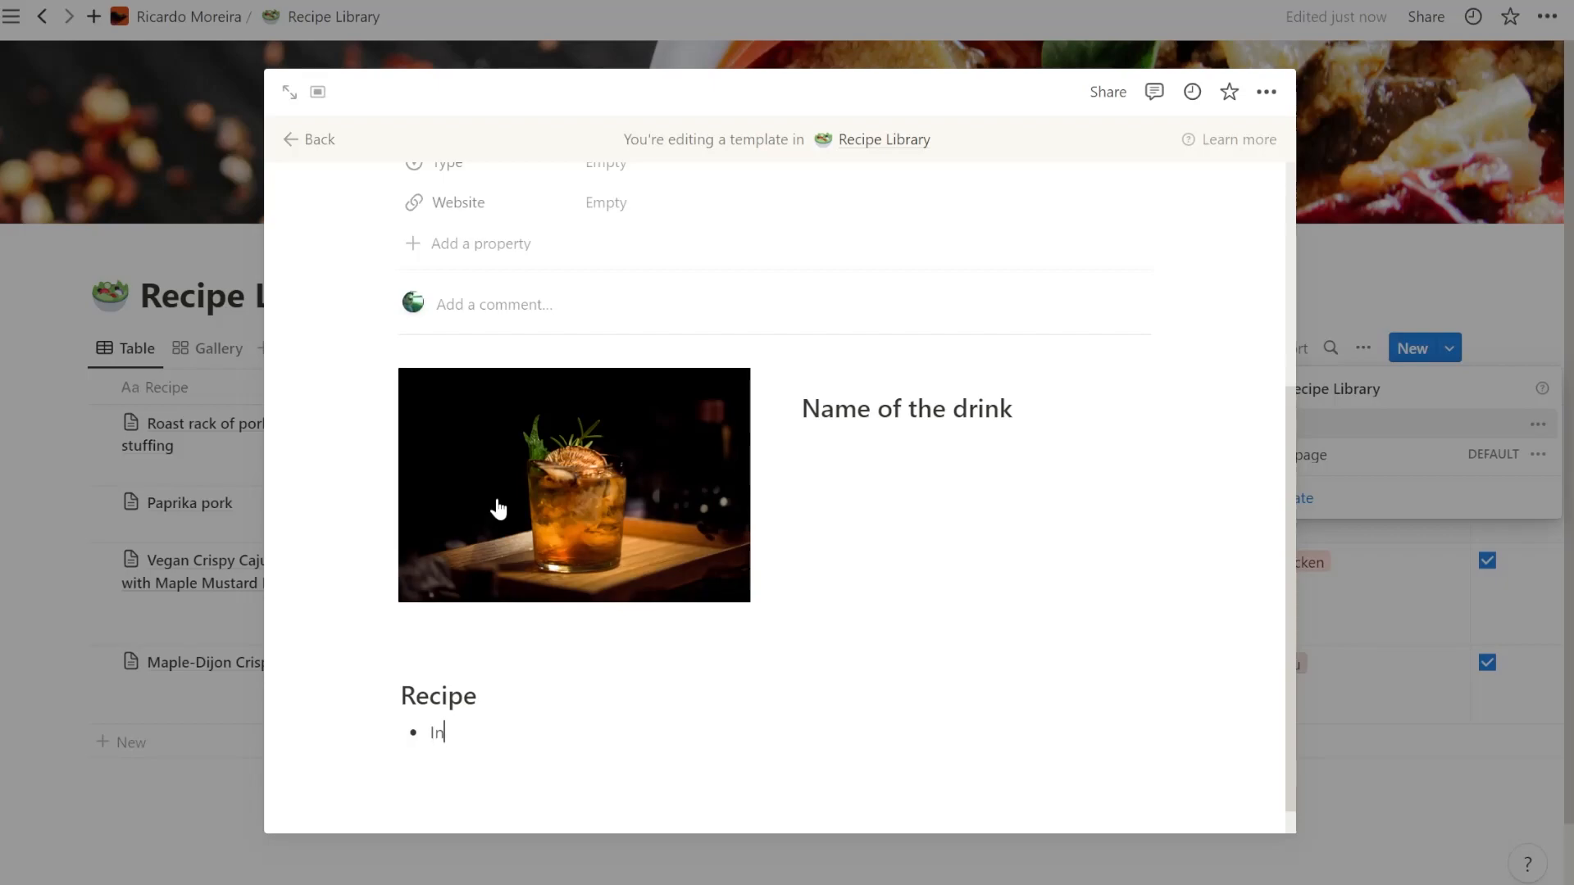
pyautogui.doubleClick(464, 695)
pyautogui.write('Ingredients')
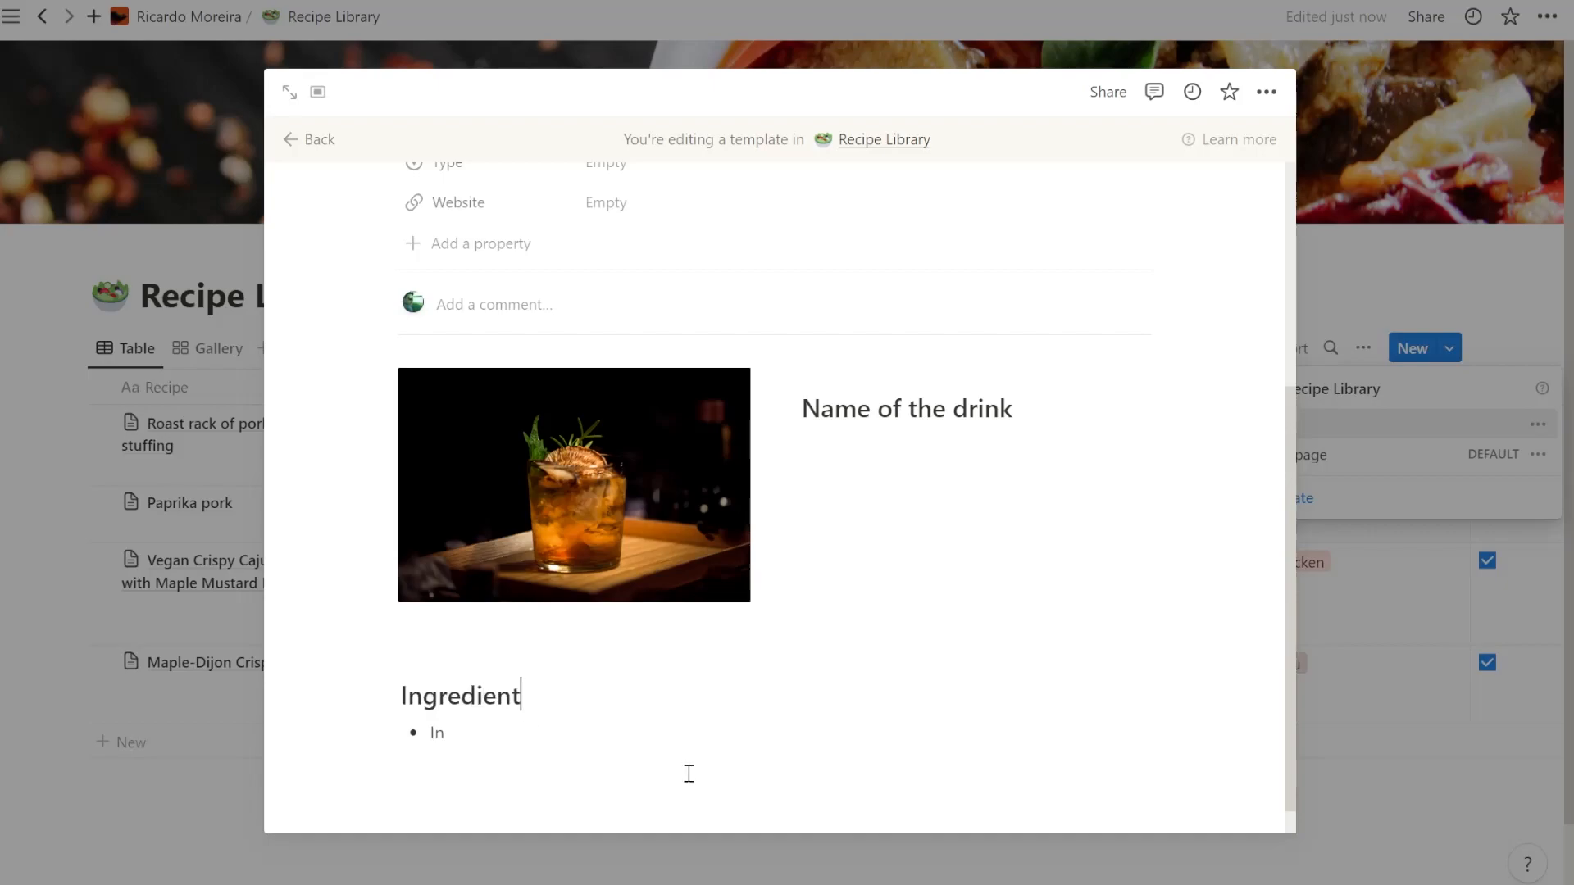
# Step: Complete the first bullet as "Ingredients1" and copy its text
pyautogui.press('Up')
pyautogui.press('Down')
pyautogui.press('Down')
pyautogui.write('greed')
pyautogui.press('BackSpace')
pyautogui.press('BackSpace')
pyautogui.write('dient')
pyautogui.hotkey('ctrl', 'a')
pyautogui.hotkey('ctrl', 'c')
pyautogui.press('BackSpace')
pyautogui.press('Return')
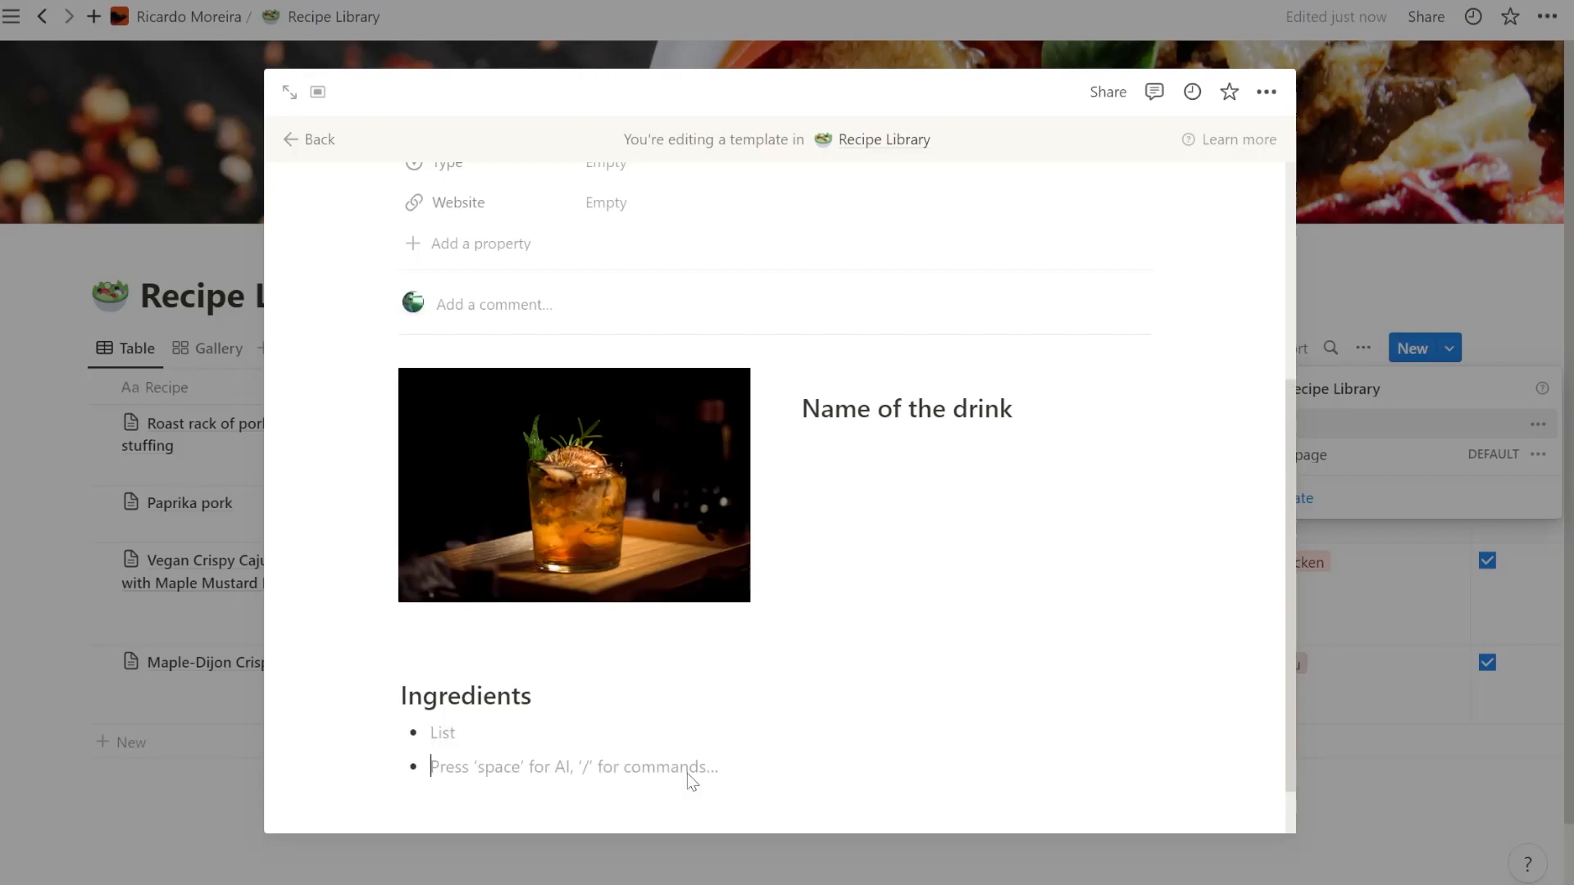
pyautogui.hotkey('ctrl', 'z')
pyautogui.press('Right')
# Step: Paste the copied "Ingredients1" into new bullets until the list has eight items
pyautogui.press('Return')
pyautogui.hotkey('ctrl', 'v')
pyautogui.press('Return')
pyautogui.hotkey('ctrl', 'v')
pyautogui.press('Return')
pyautogui.hotkey('ctrl', 'v')
pyautogui.press('Return')
pyautogui.hotkey('ctrl', 'v')
pyautogui.press('Return')
pyautogui.hotkey('ctrl', 'v')
pyautogui.press('Return')
pyautogui.hotkey('ctrl', 'v')
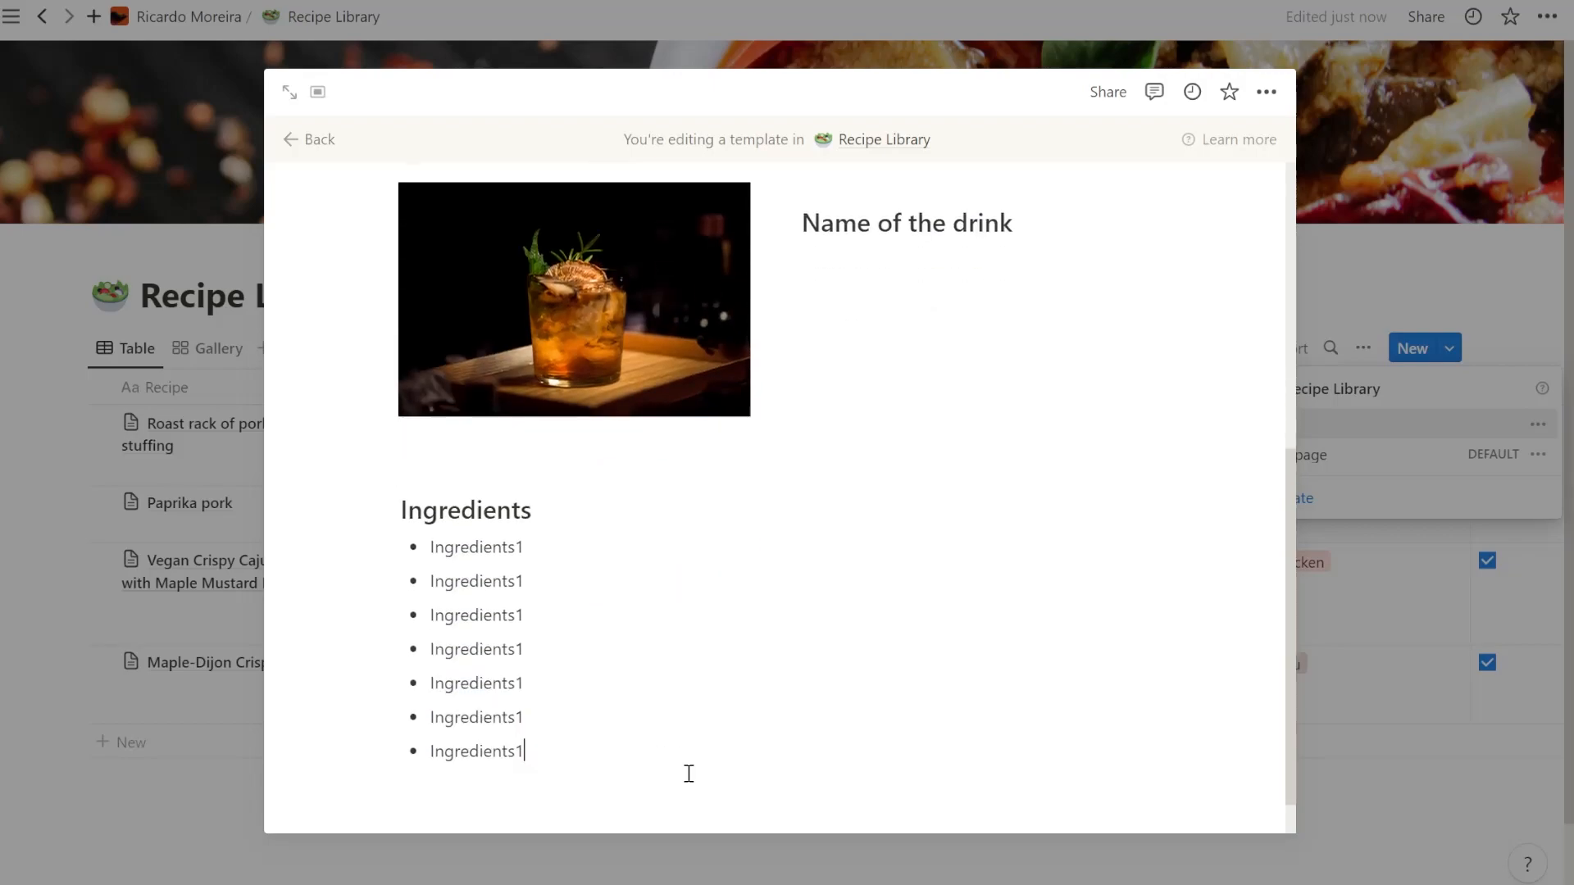
pyautogui.press('Return')
pyautogui.hotkey('ctrl', 'v')
# Step: Leave blank lines below the ingredients list and add a Heading 2 reading "Method"
pyautogui.click(750, 463)
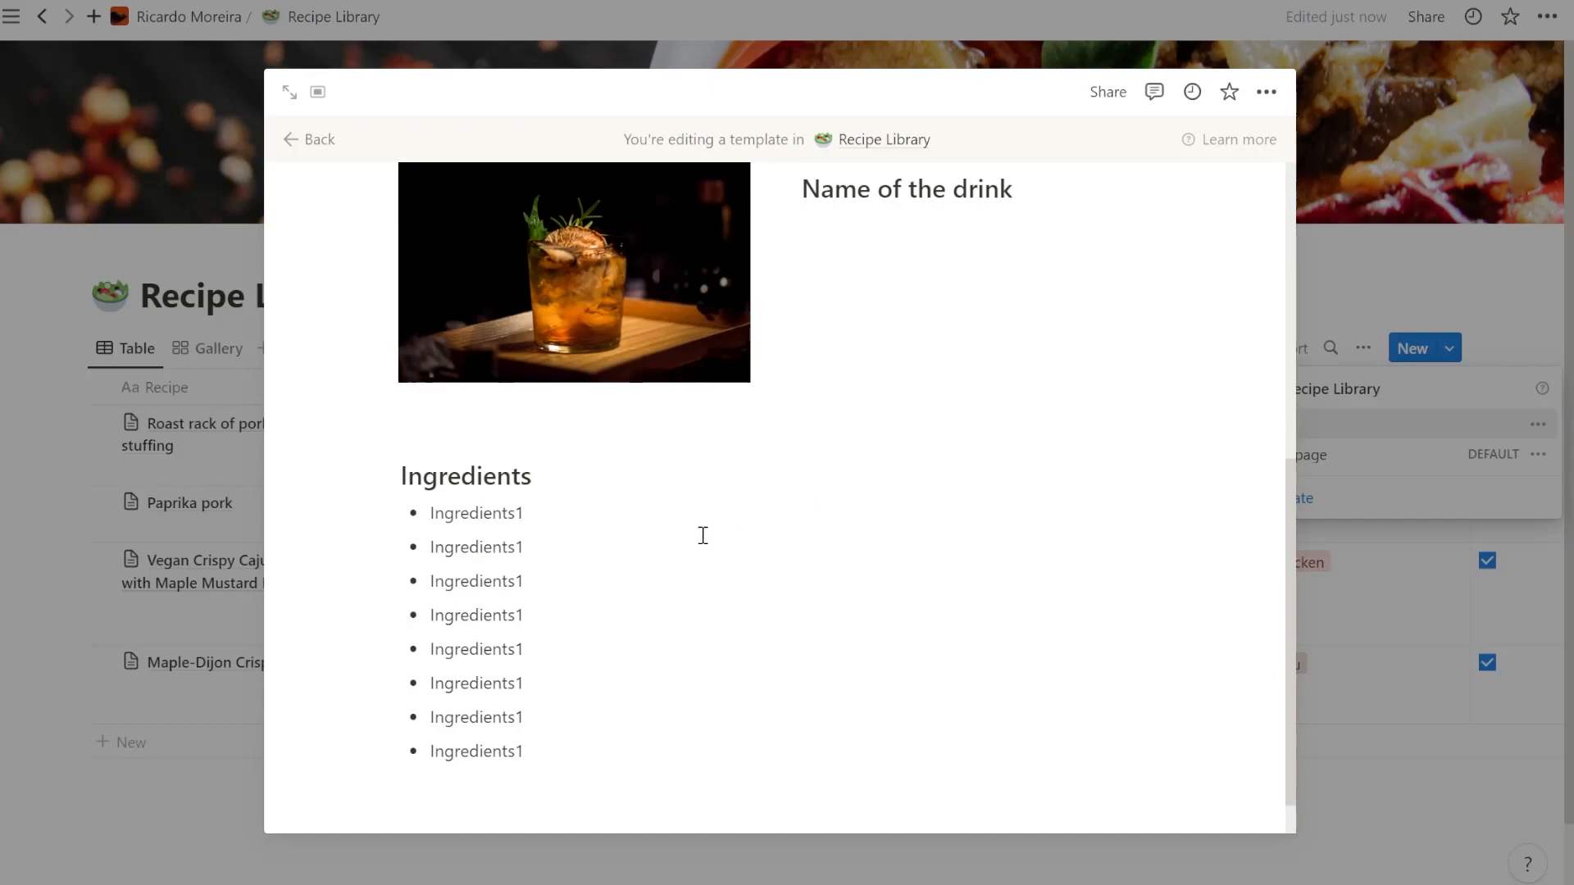
pyautogui.scroll(-1, 700, 541)
pyautogui.press('Return')
pyautogui.press('Return')
pyautogui.press('Return')
pyautogui.press('Return')
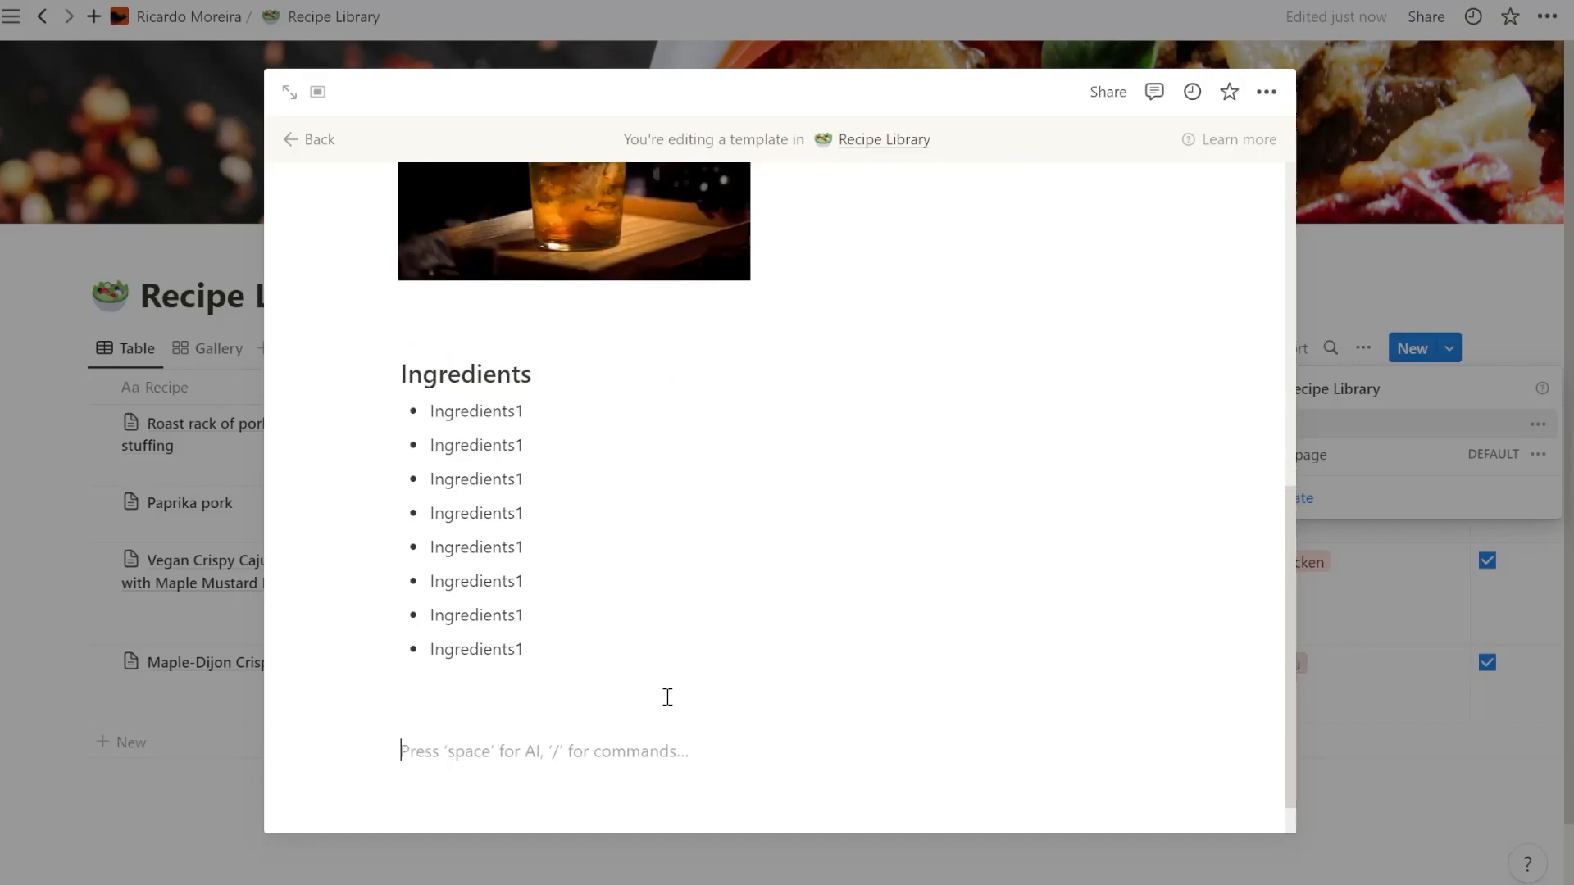
pyautogui.write('/he')
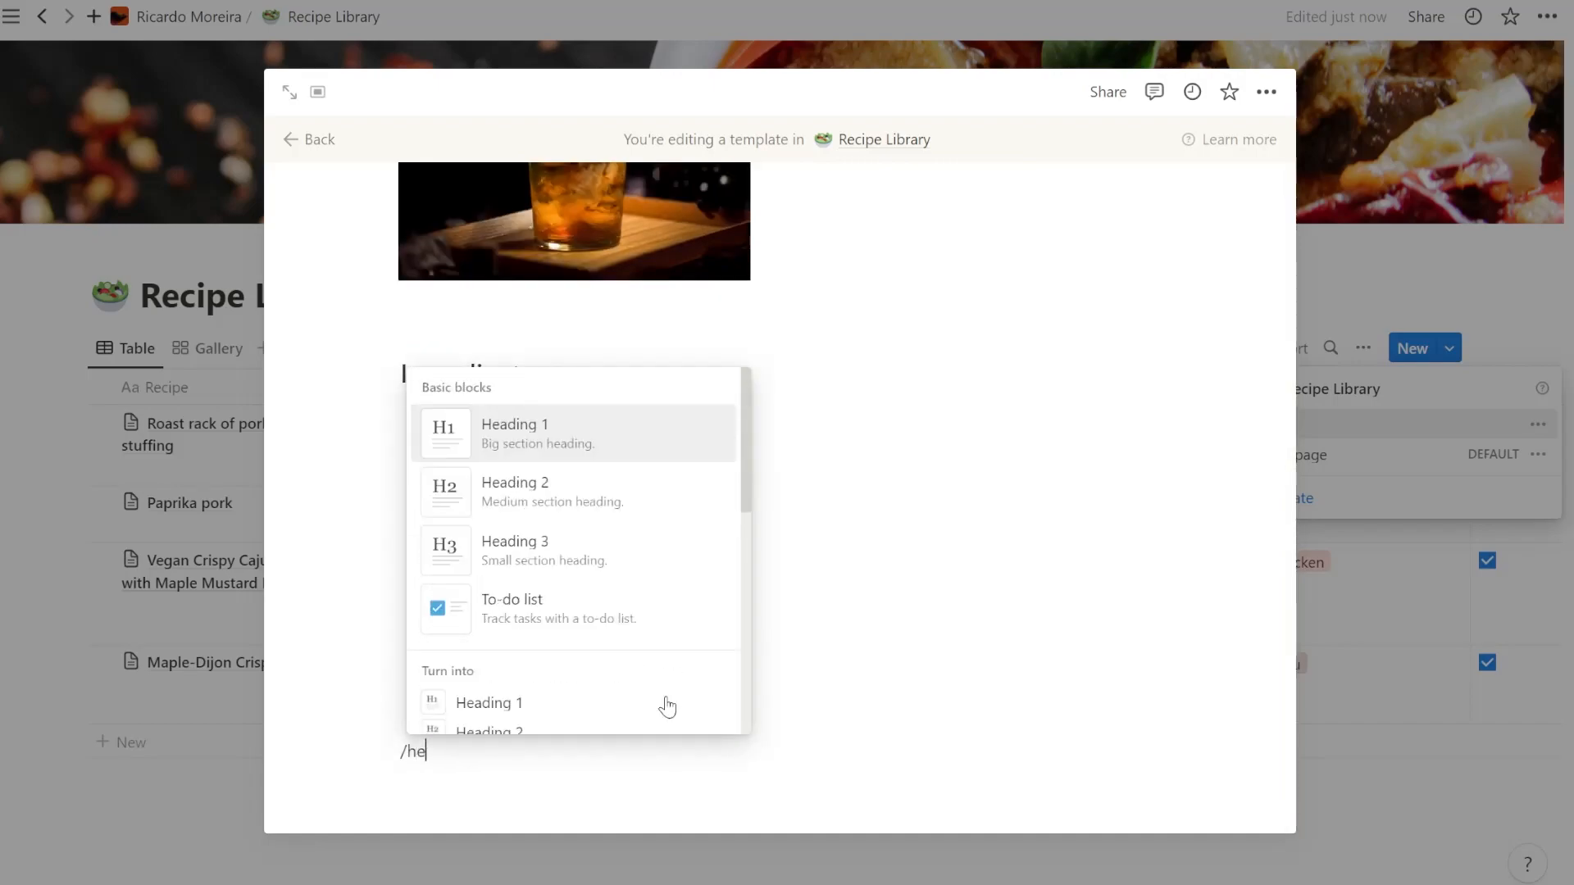
pyautogui.click(590, 731)
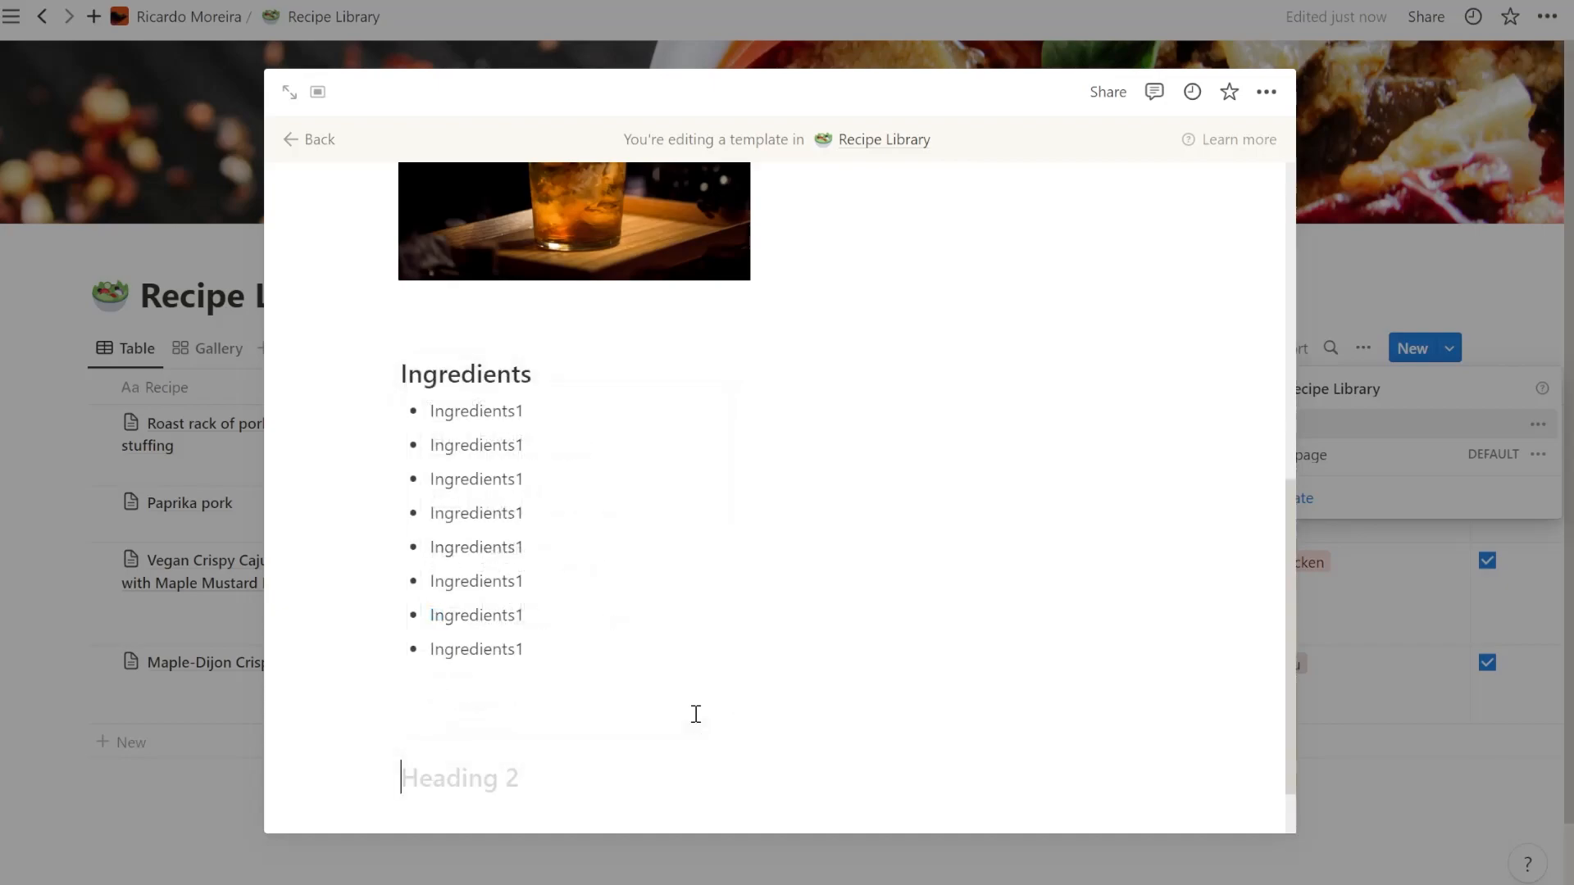
pyautogui.write('Method')
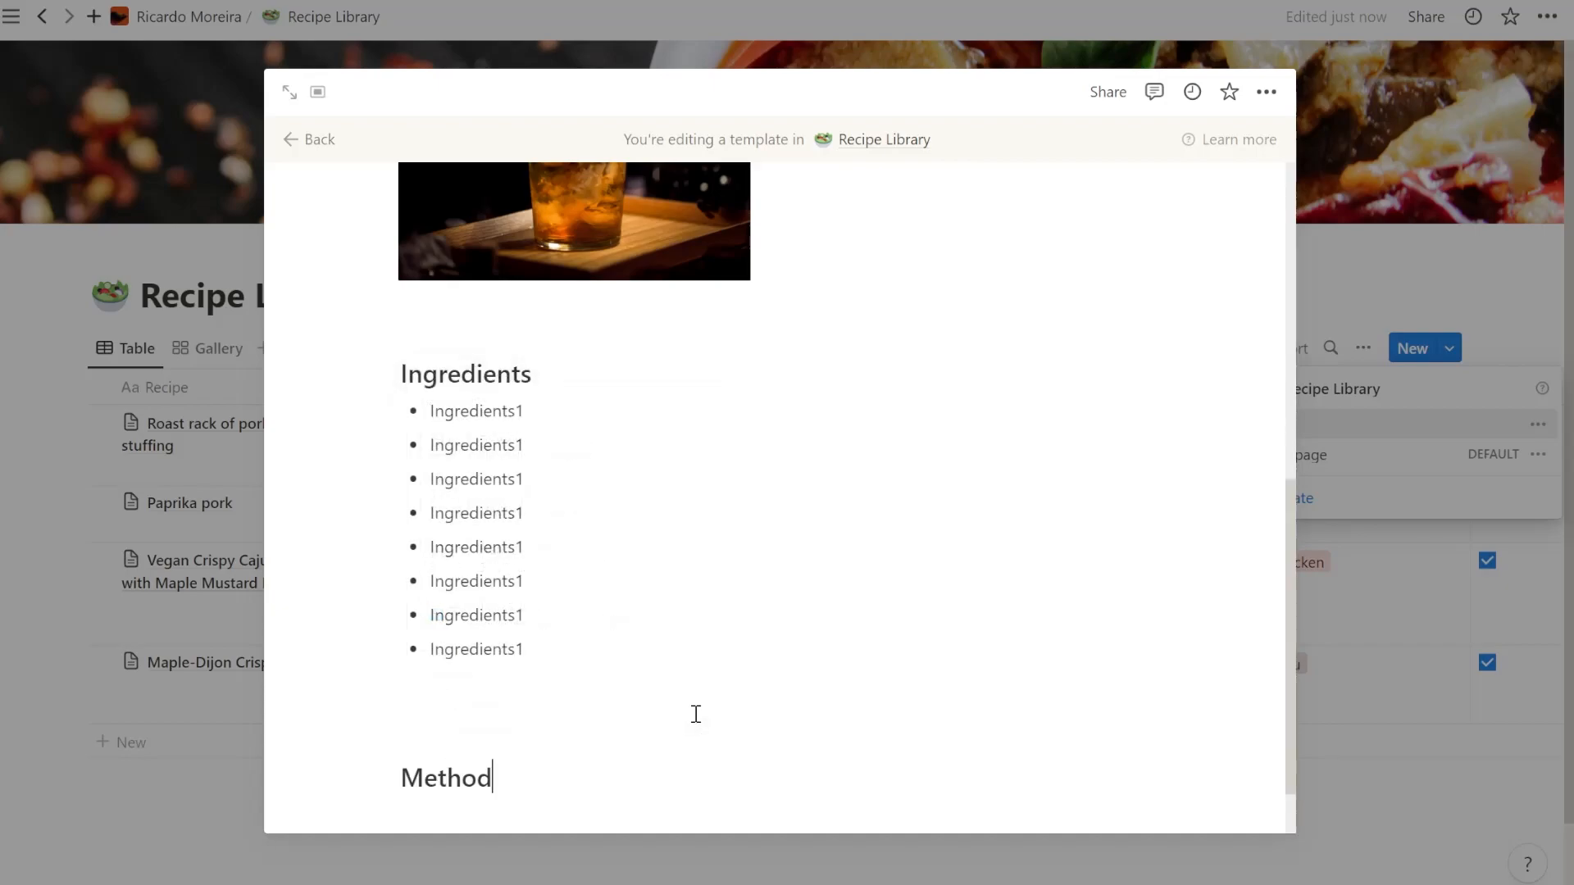
# Step: Enter the placeholder line "Text of the recipe" under the Method heading
pyautogui.press('Return')
pyautogui.write('Text of')
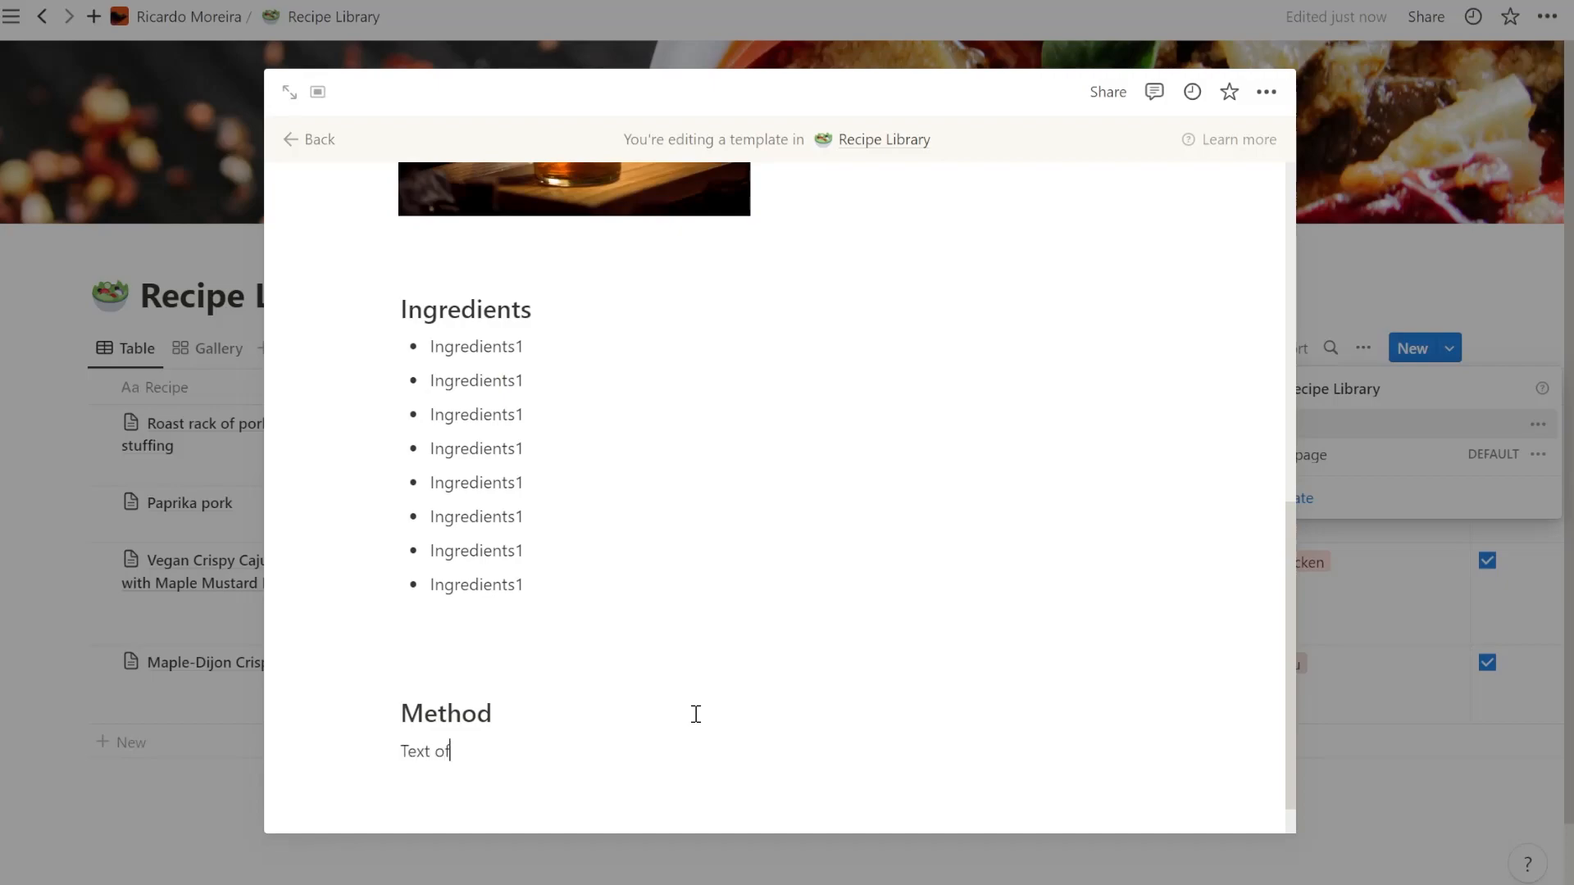
pyautogui.write(' the mee')
pyautogui.press('BackSpace')
pyautogui.press('BackSpace')
pyautogui.press('BackSpace')
pyautogui.press('BackSpace')
pyautogui.write('e recipe')
# Step: Give the Drinks template a tropical drink emoji as its icon, found by searching for "drink"
pyautogui.scroll(8, 926, 623)
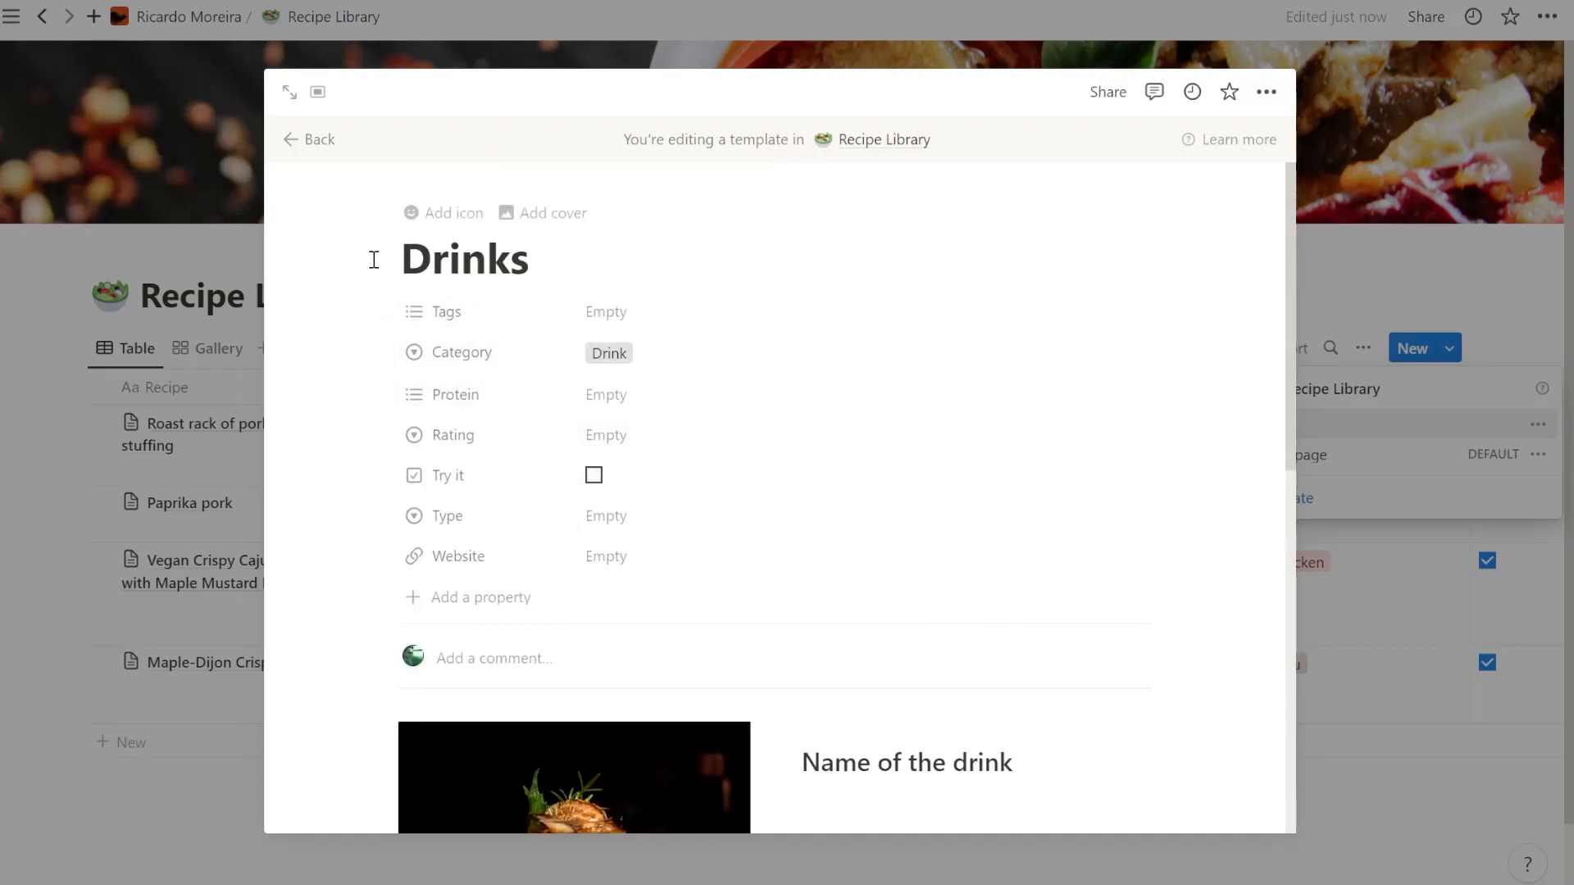
pyautogui.click(434, 212)
pyautogui.write('drink')
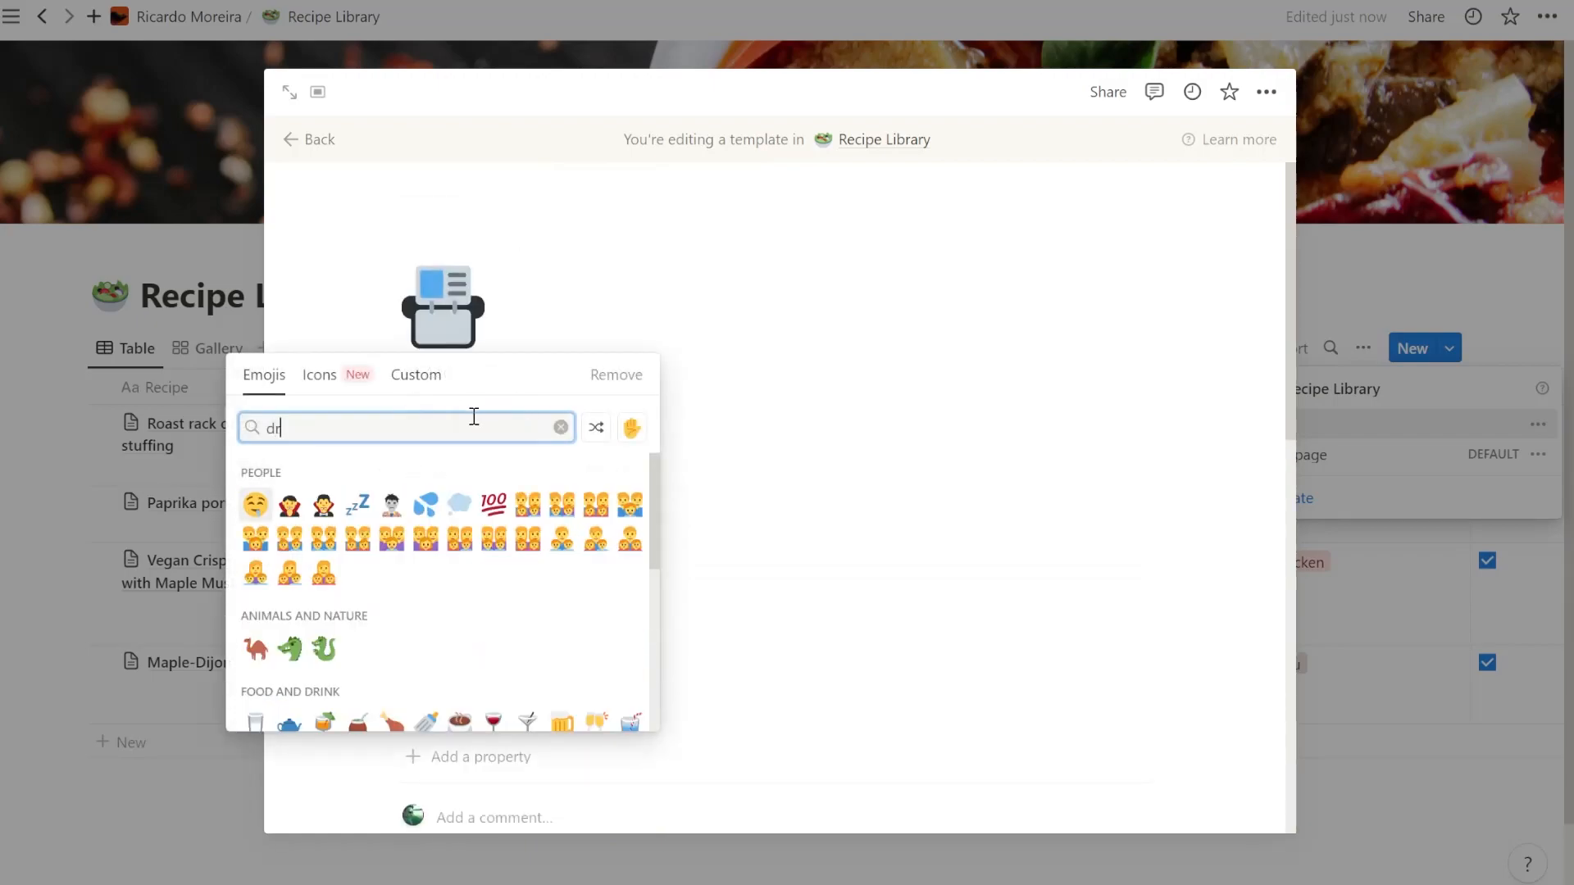
pyautogui.click(325, 477)
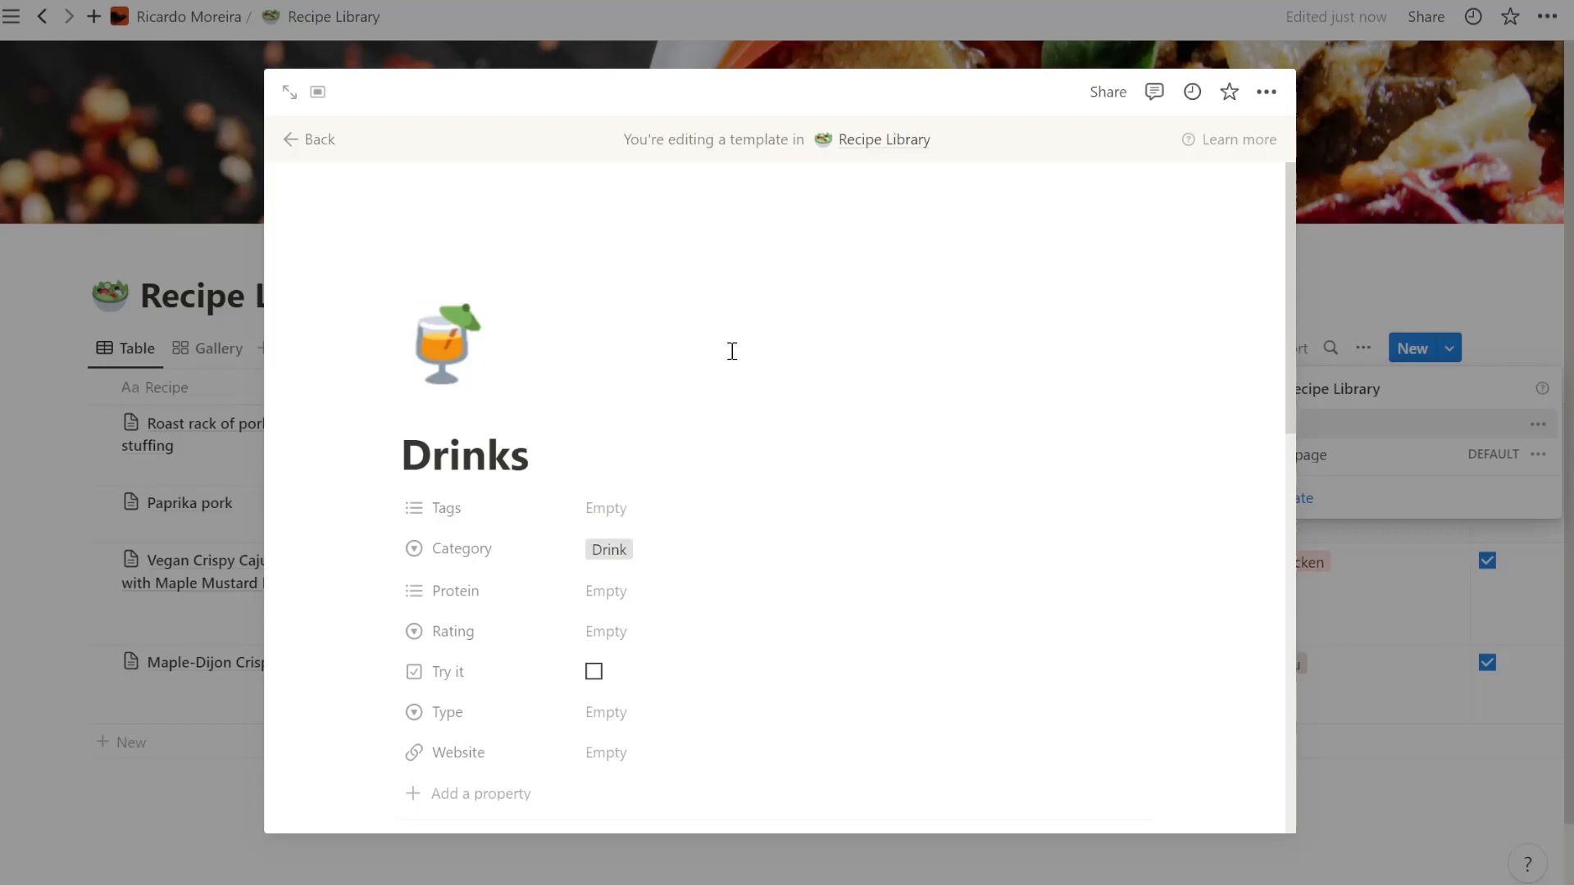
# Step: Add a cover to the Drinks template using the Unsplash photo of a blue cocktail with lime, found by searching for "drink"
pyautogui.click(504, 393)
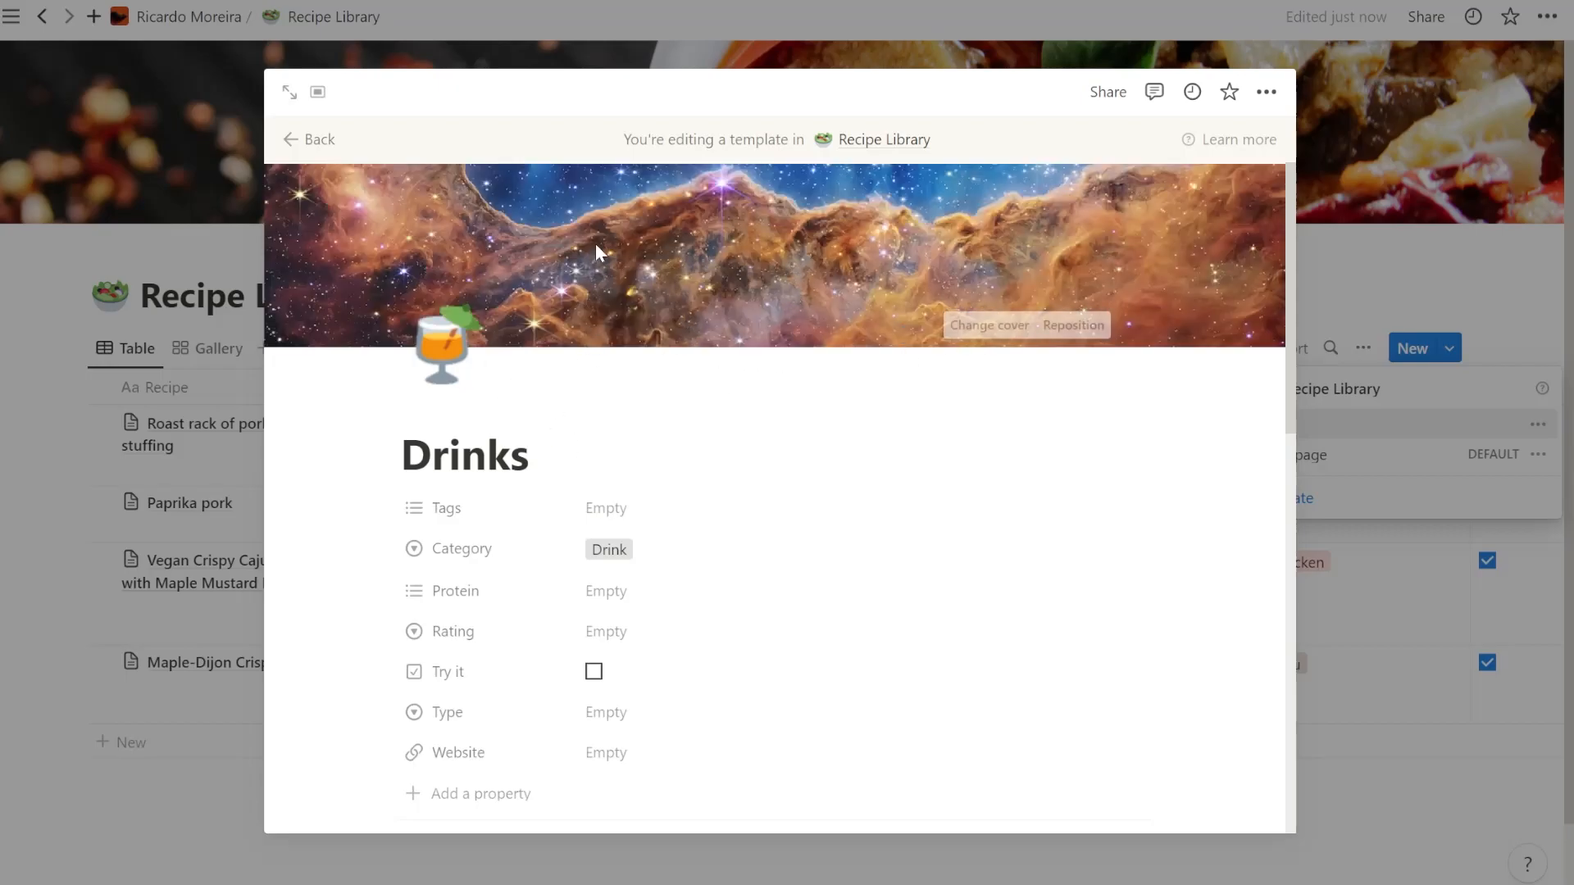
pyautogui.click(989, 325)
pyautogui.click(911, 367)
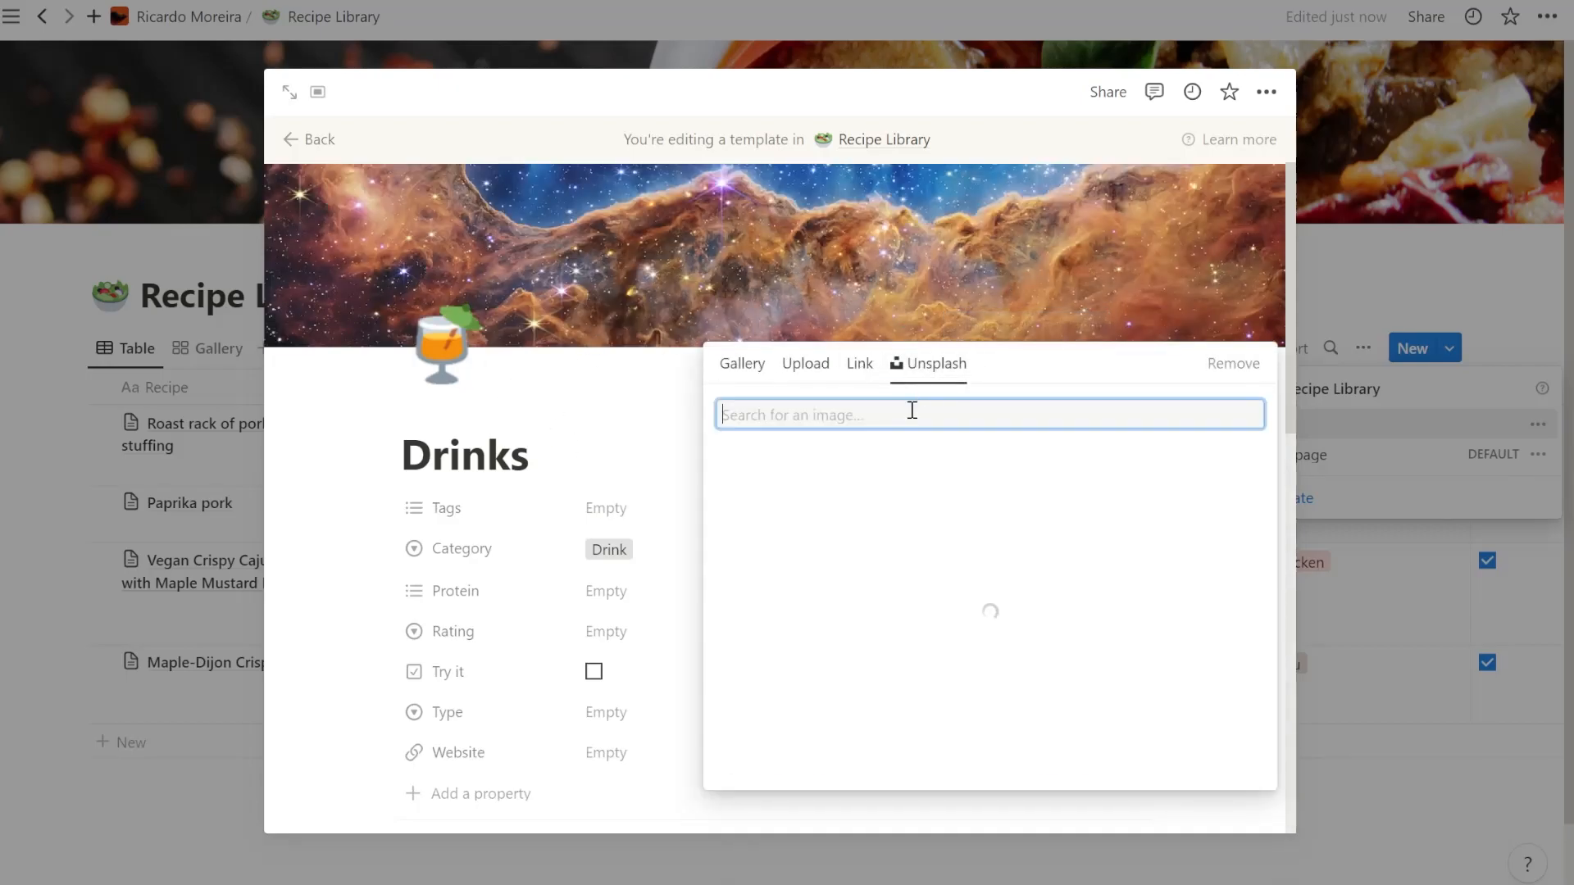
pyautogui.write('drink')
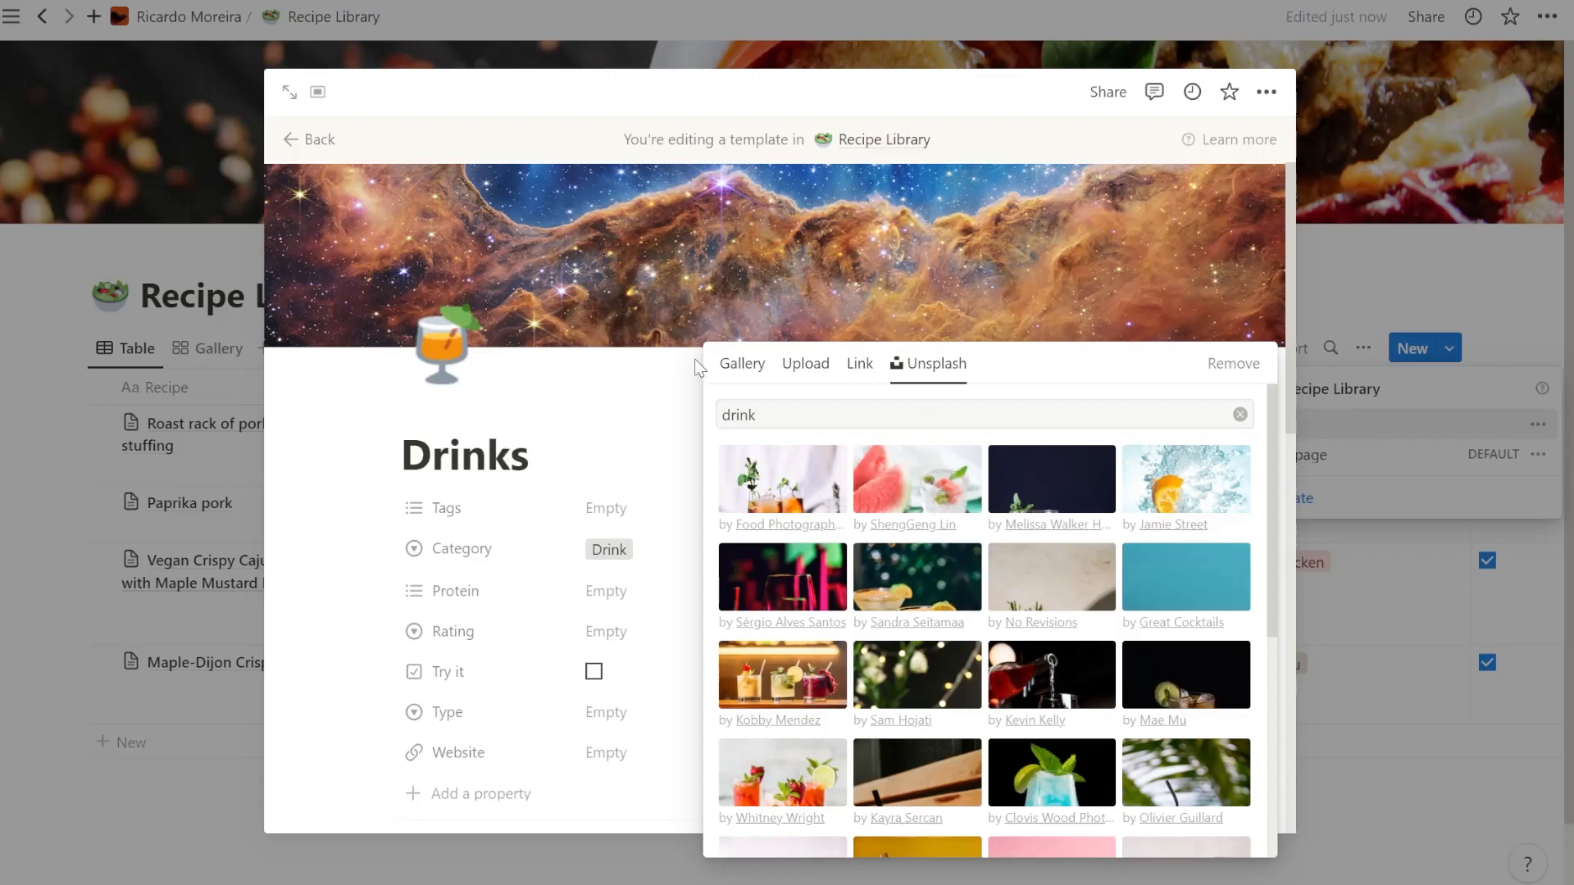
pyautogui.click(1035, 787)
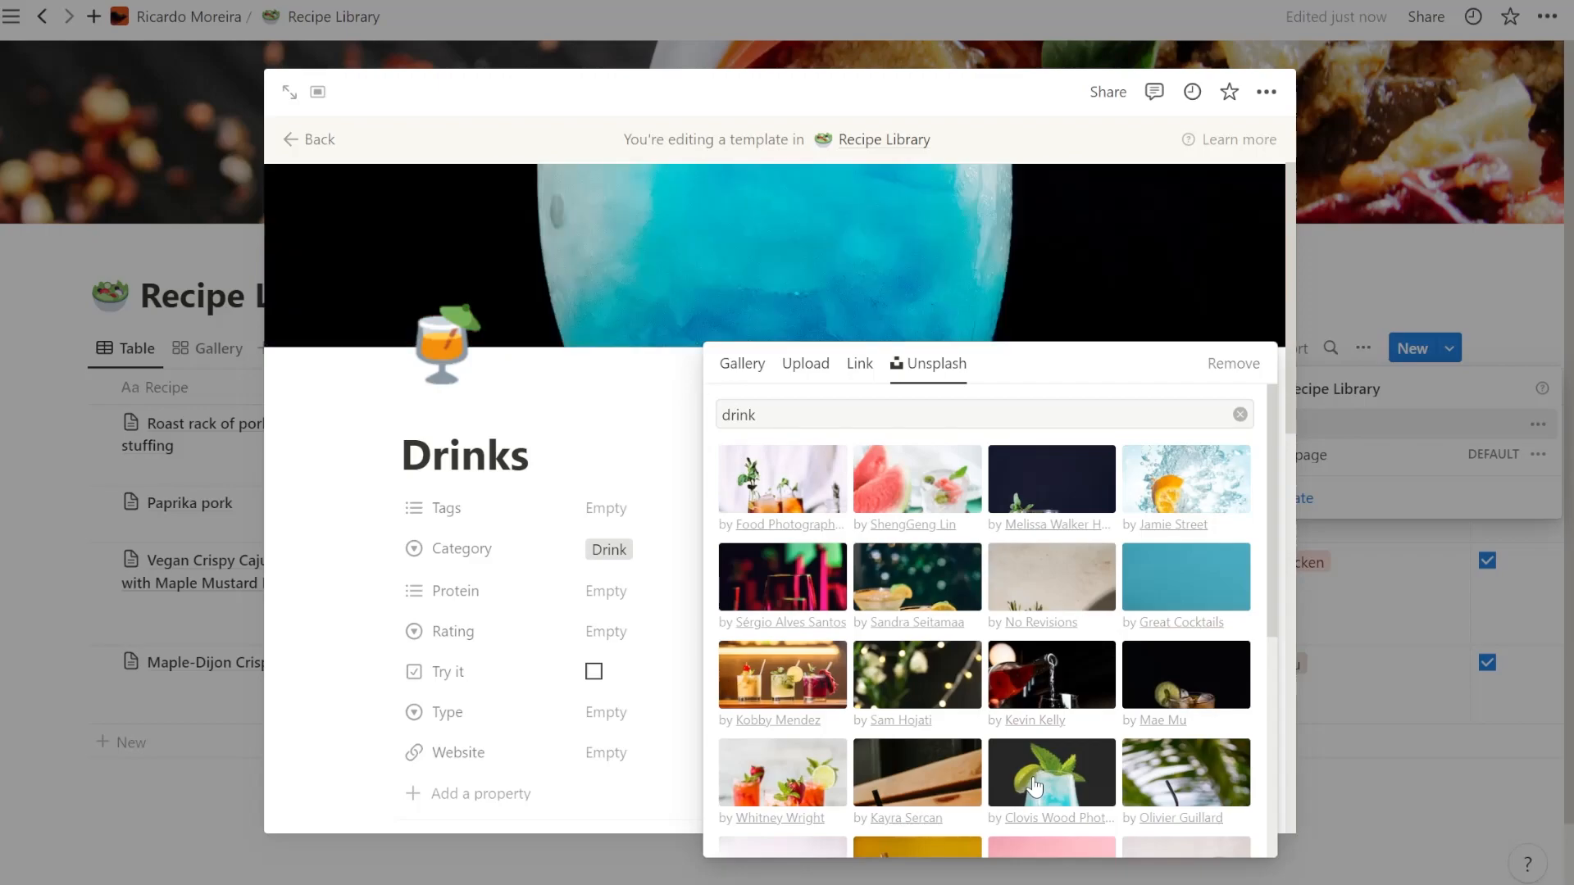
# Step: Close the finished Drinks template and create another new template for the Recipe Library
pyautogui.click(638, 401)
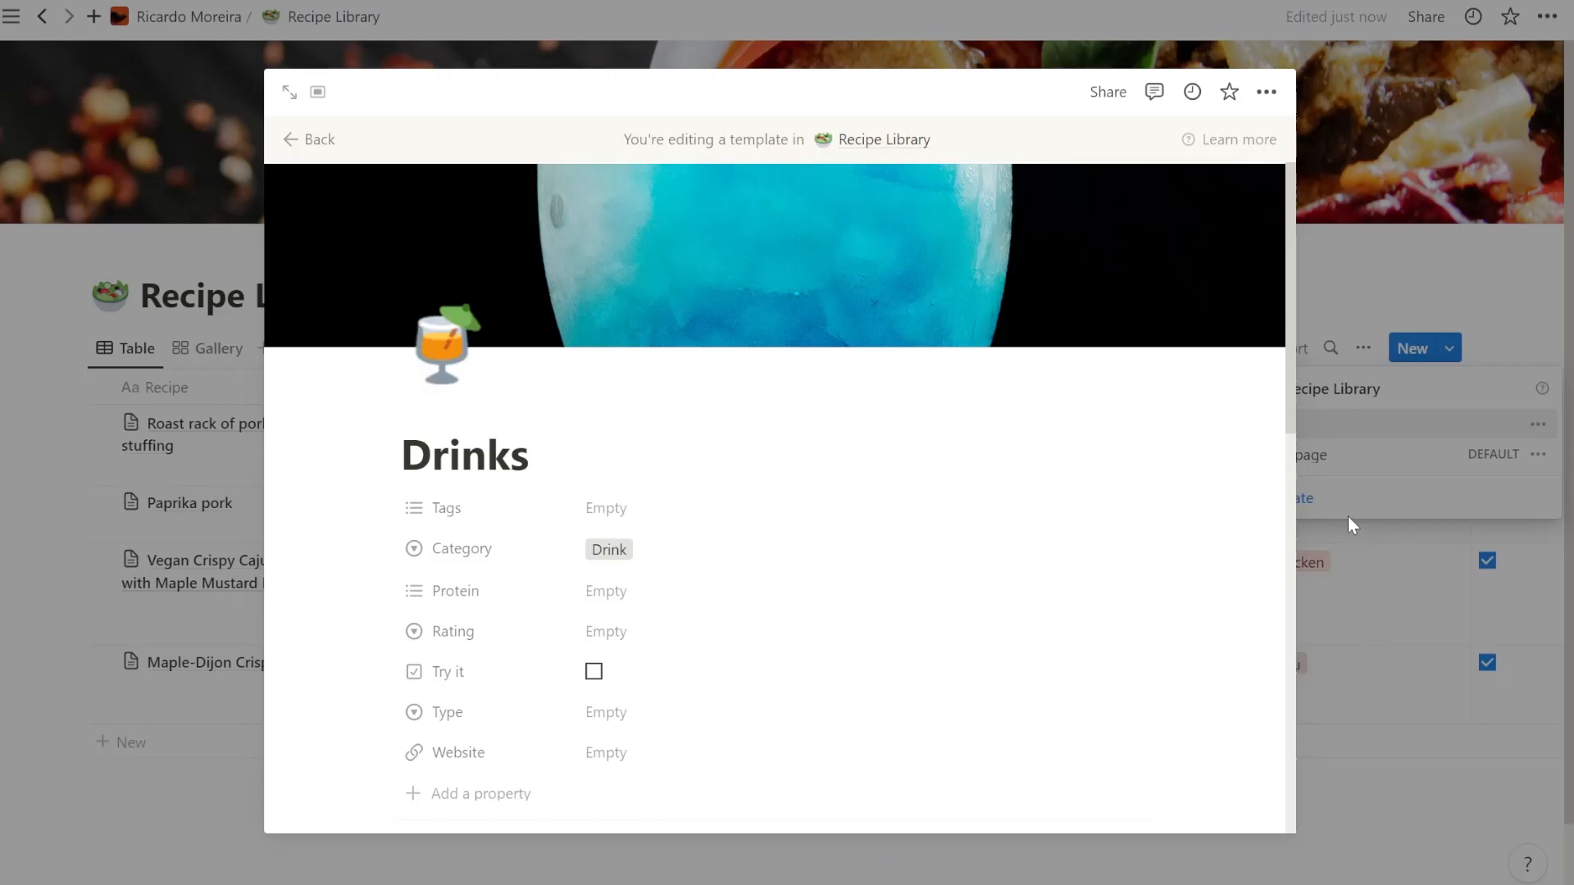
pyautogui.click(1347, 538)
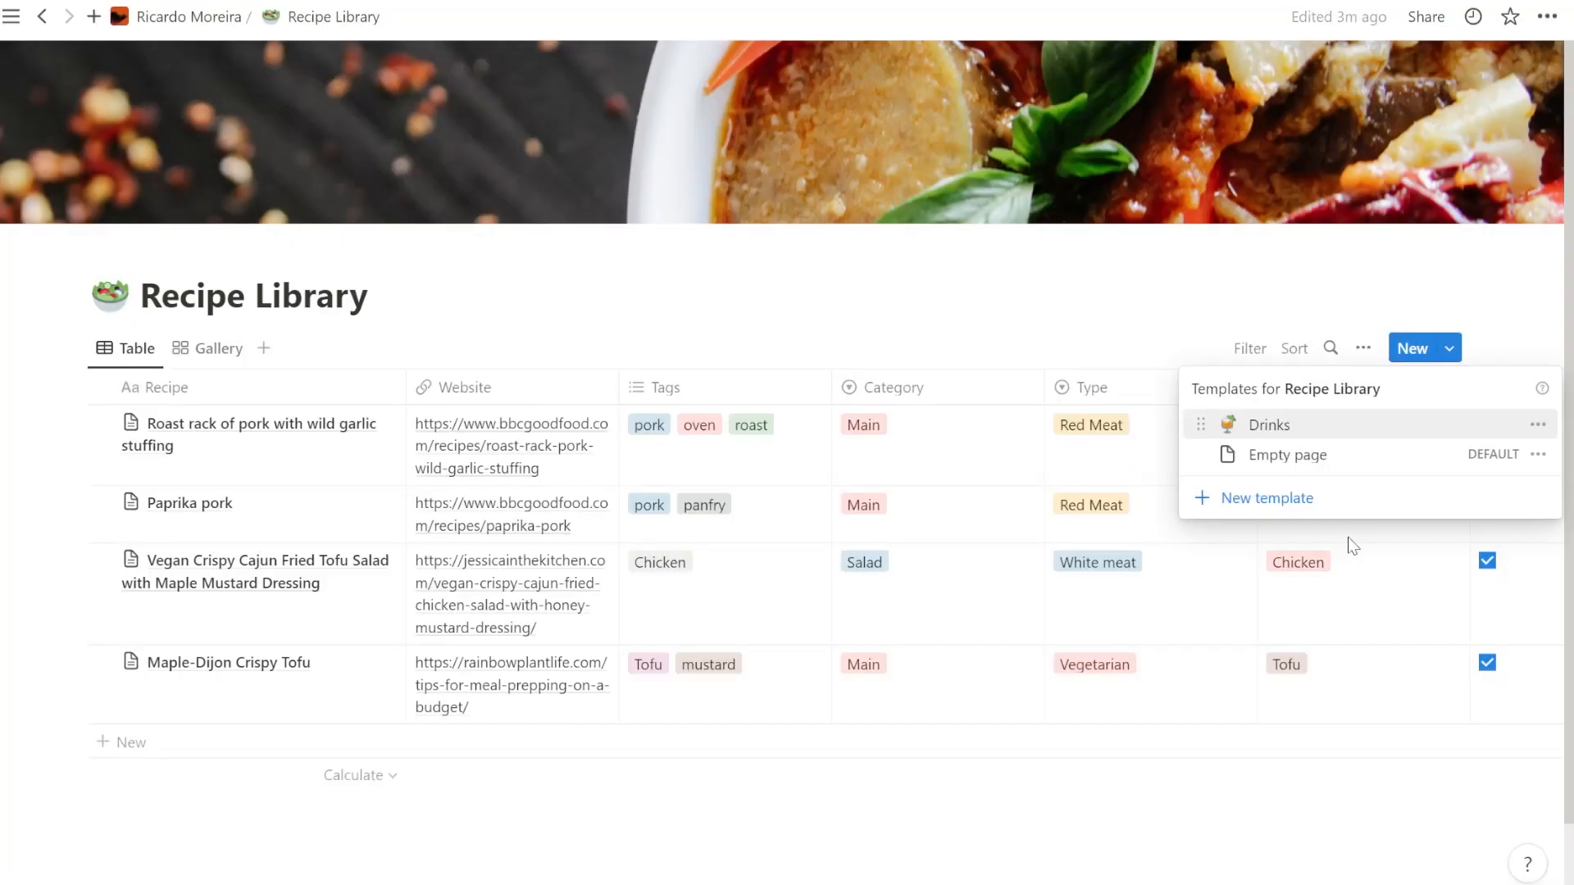
pyautogui.click(1309, 495)
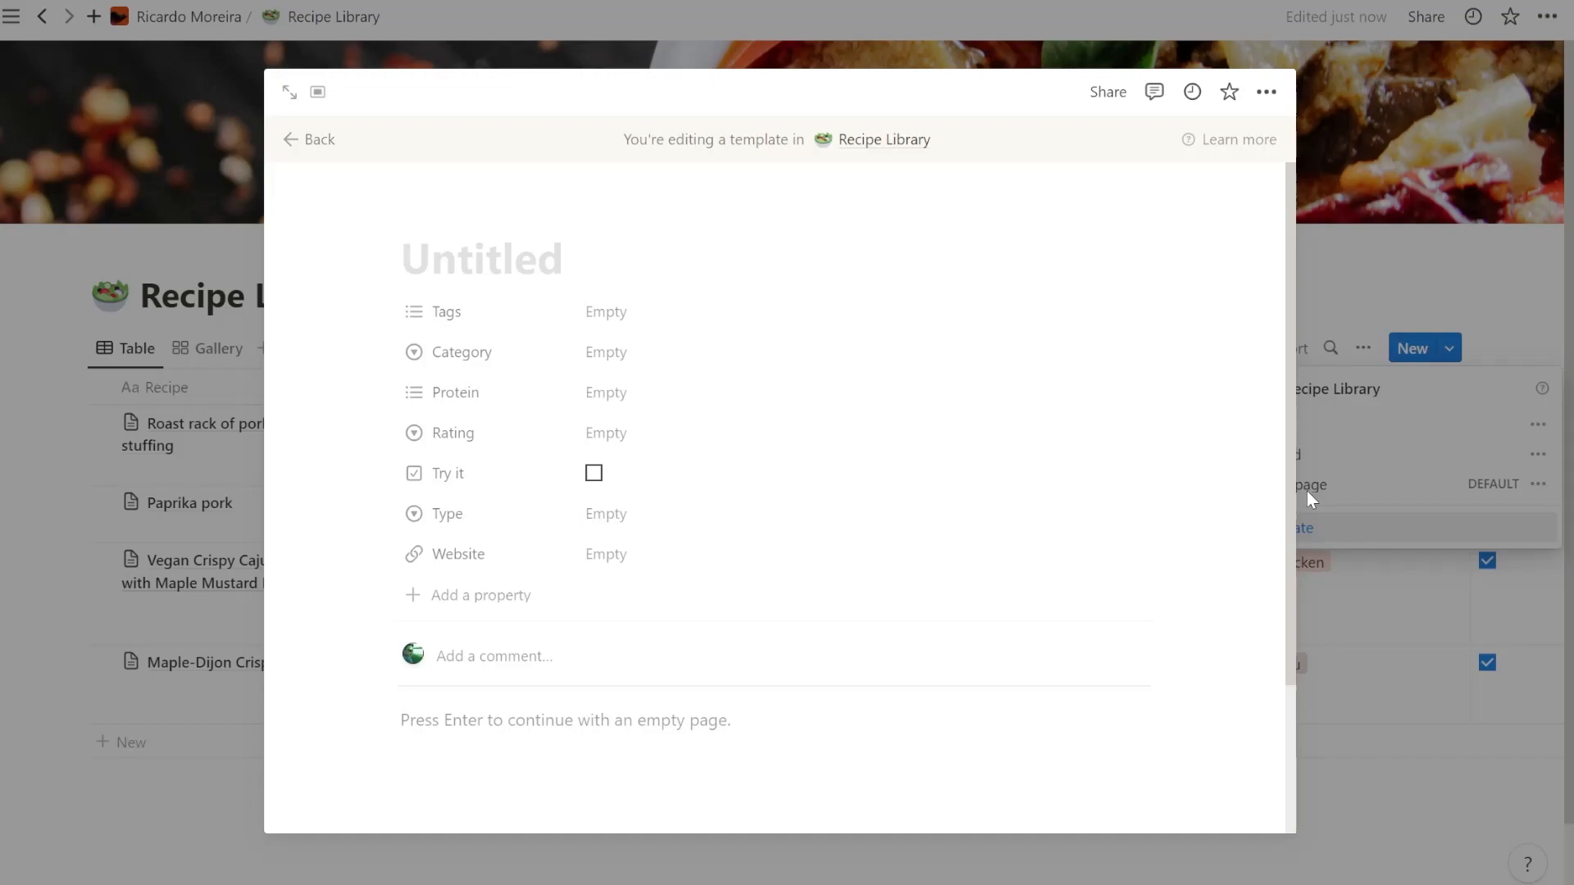
# Step: Title the new template "Dessert" and set its Category to Dessert
pyautogui.write('Desset')
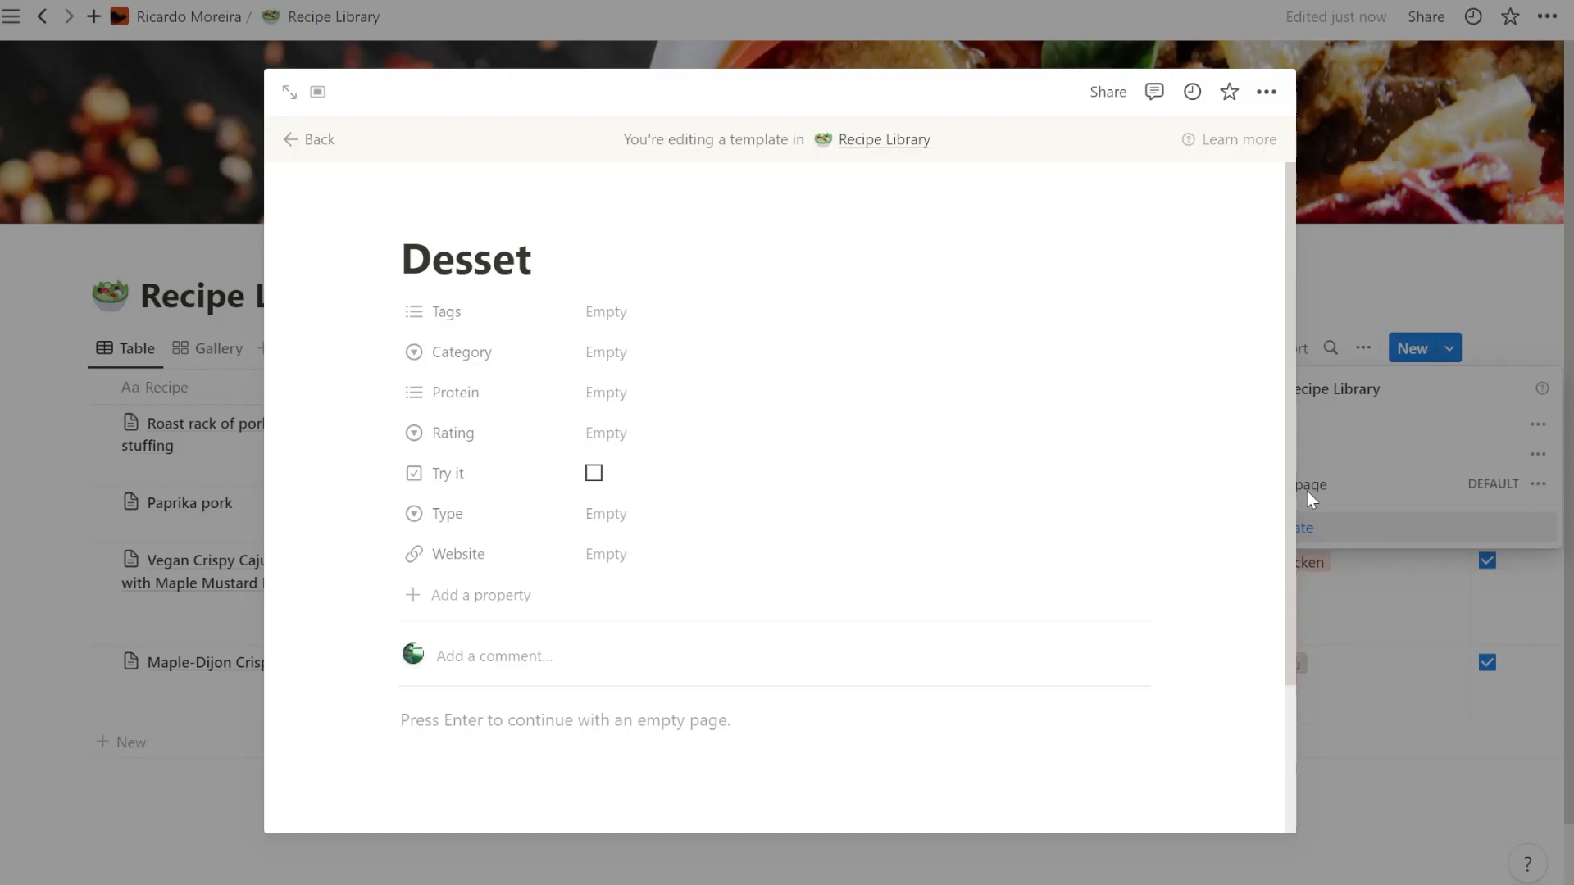
pyautogui.press('BackSpace')
pyautogui.write('rt')
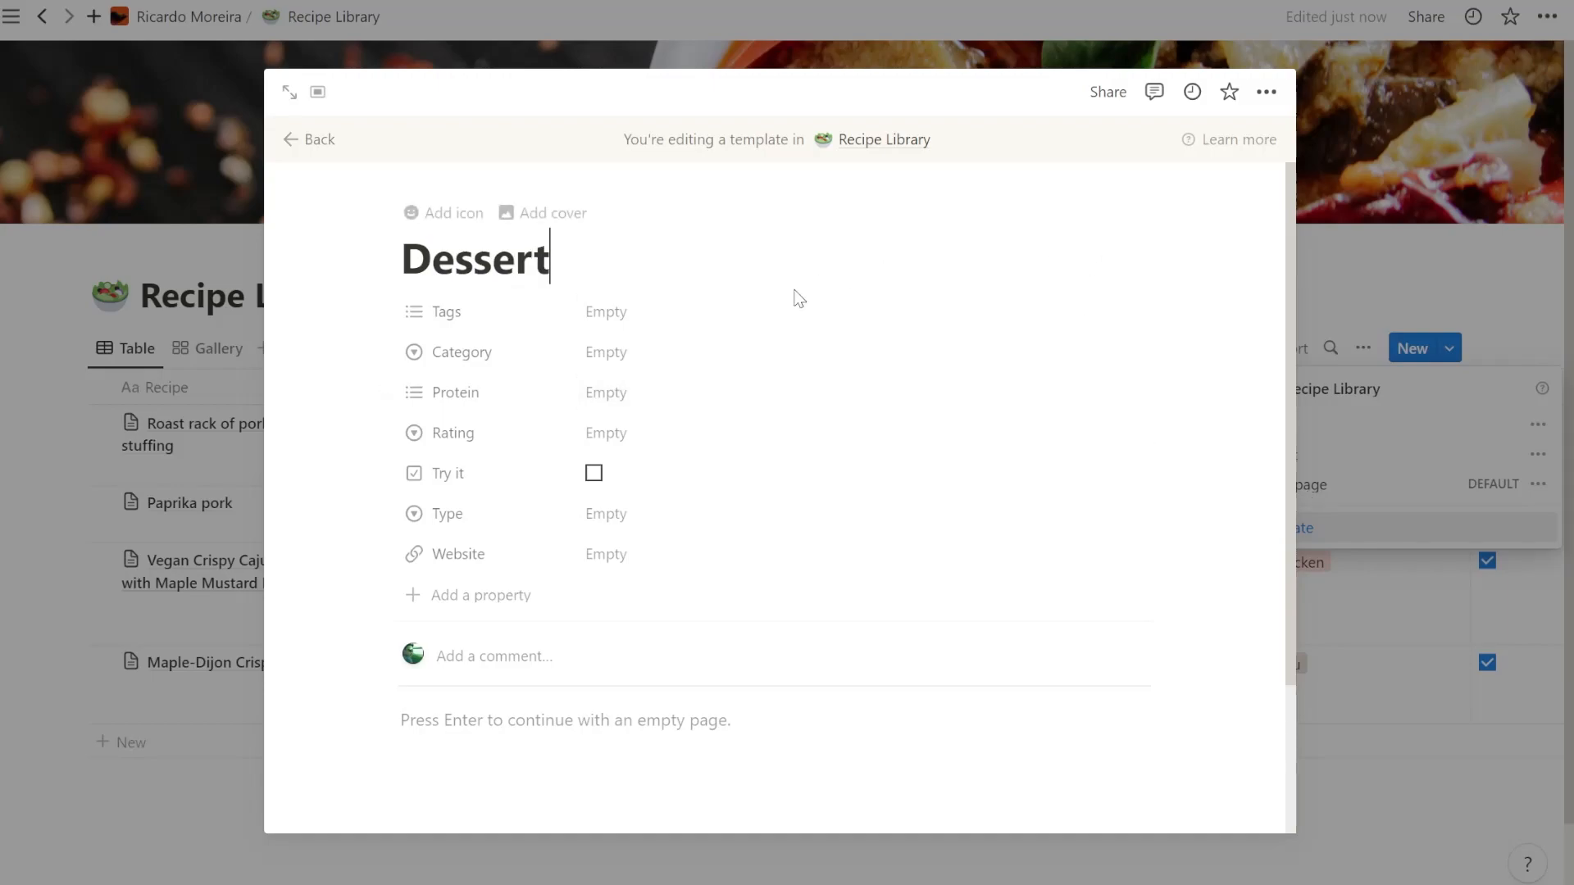
pyautogui.click(647, 354)
pyautogui.click(665, 450)
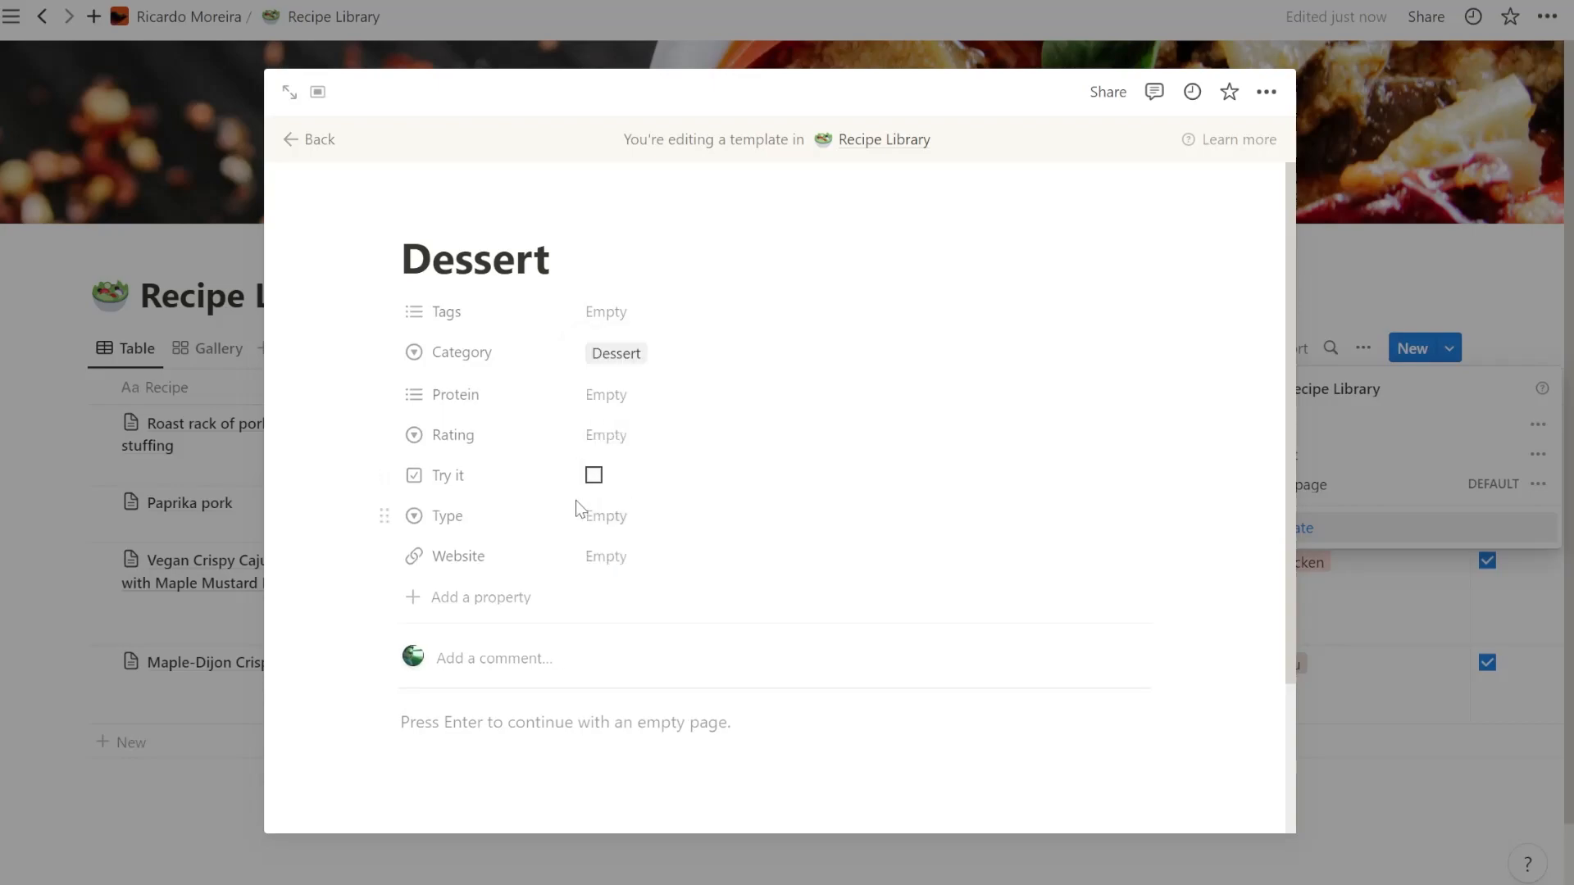
pyautogui.click(627, 396)
pyautogui.click(849, 328)
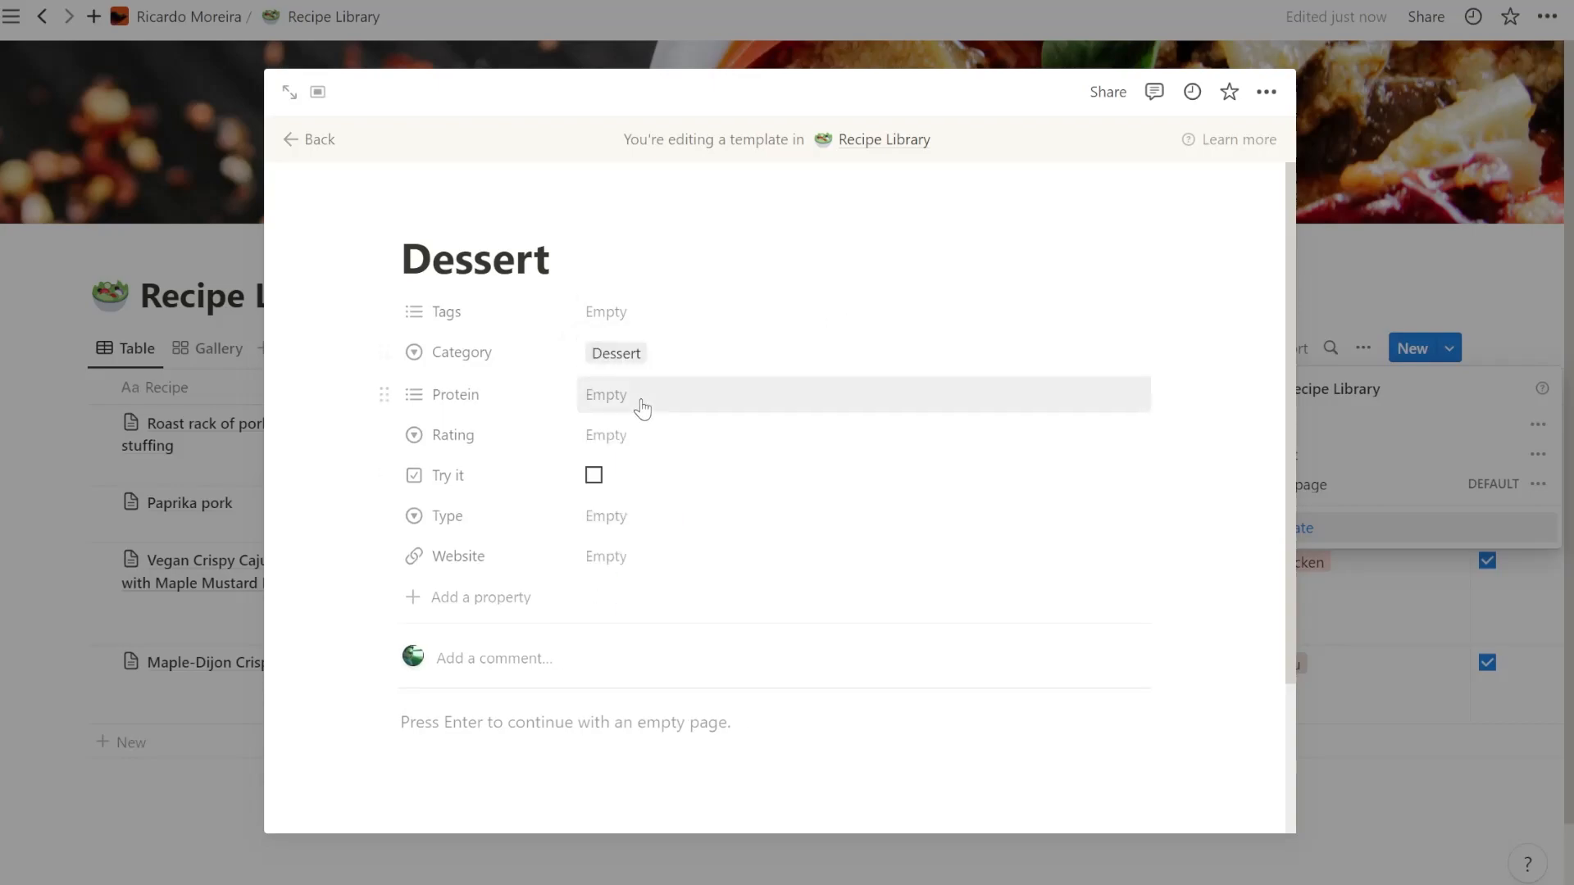
# Step: Replace the new template's title with "Fish"
pyautogui.click(567, 263)
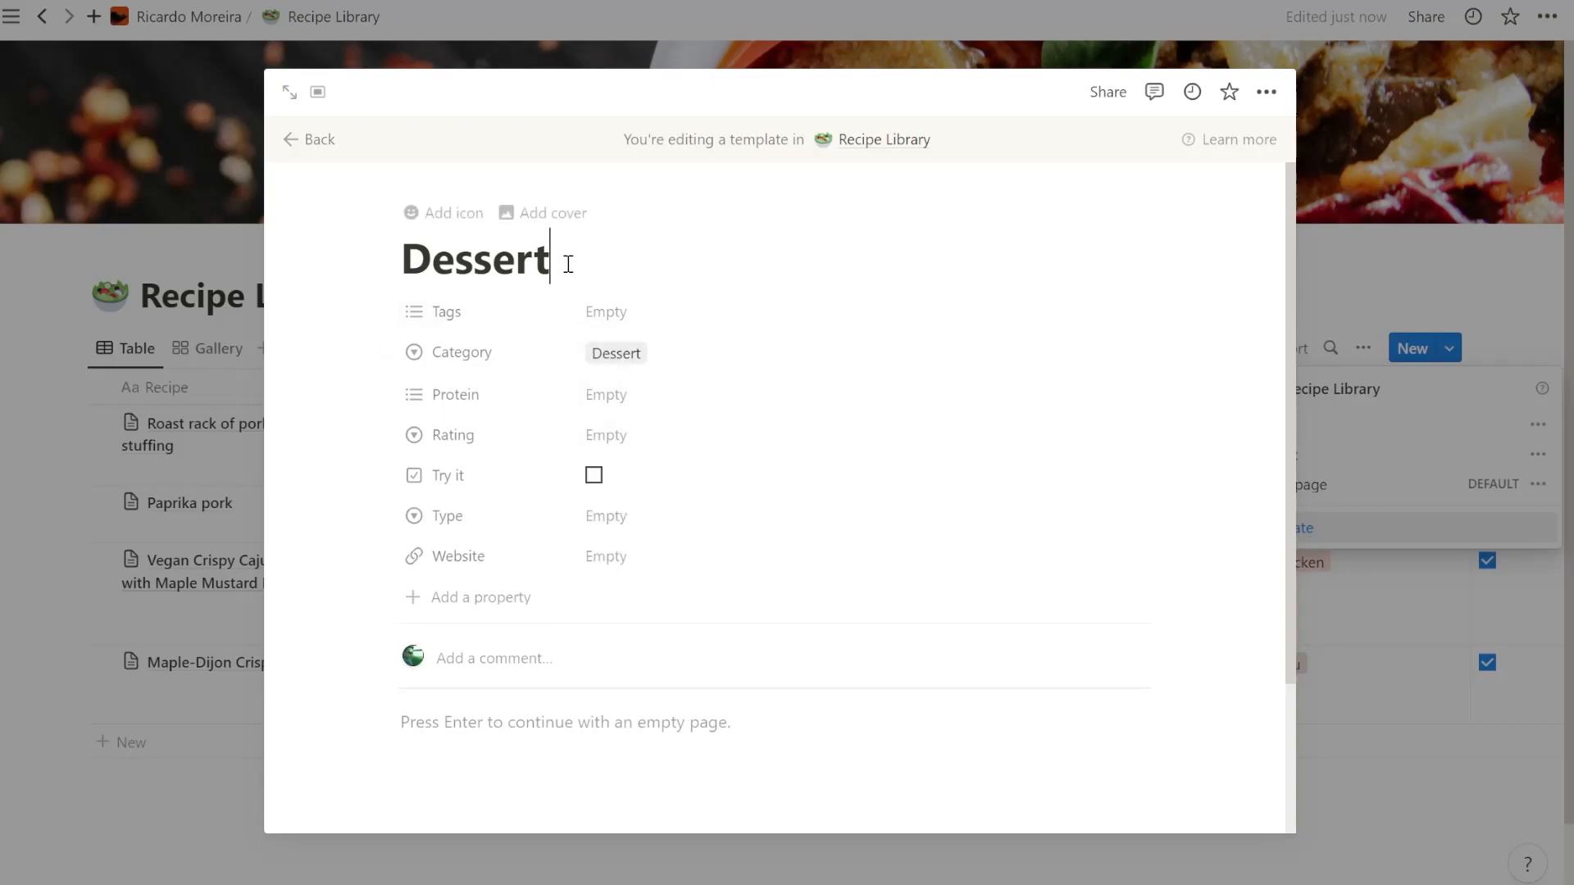
pyautogui.moveTo(568, 264); pyautogui.dragTo(341, 276)
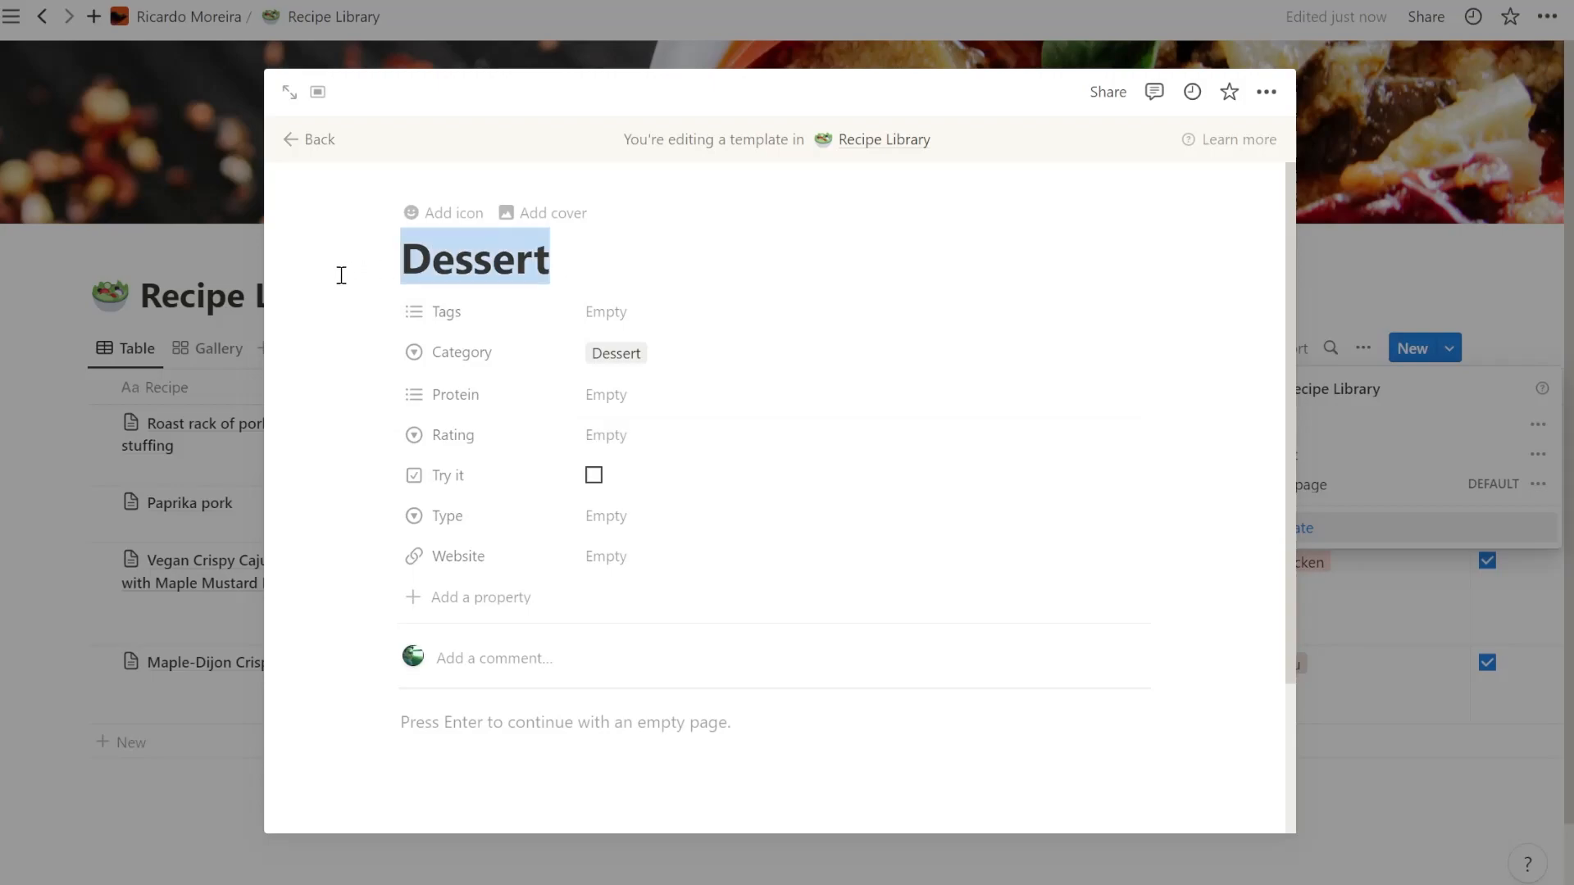
pyautogui.write('Fish')
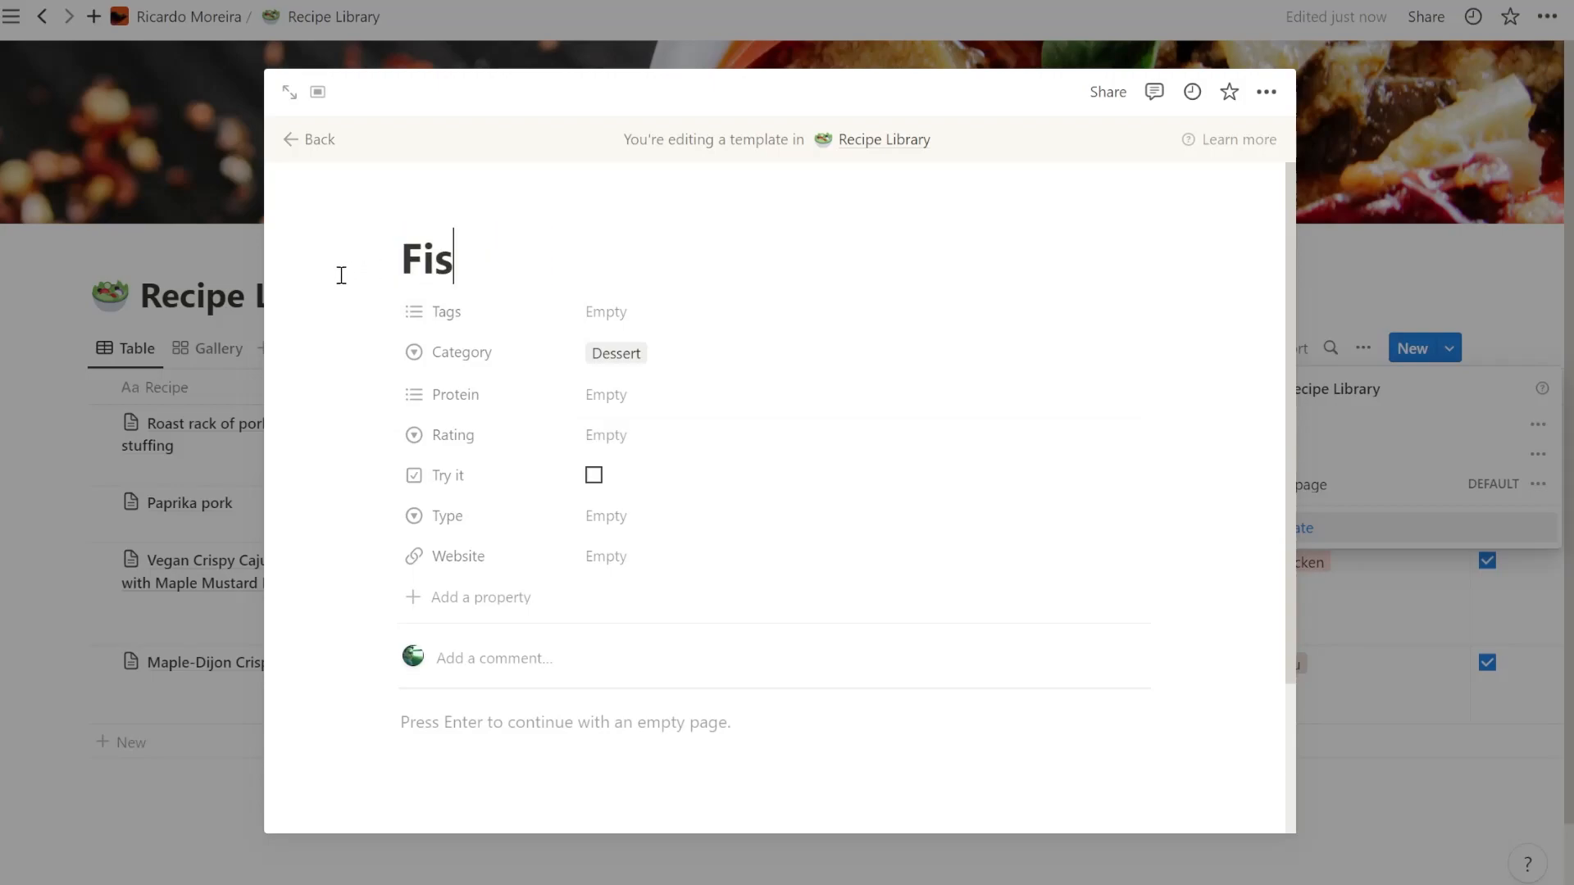
# Step: Set both the Protein and the Type property of the Fish template to Fish
pyautogui.click(639, 392)
pyautogui.click(660, 590)
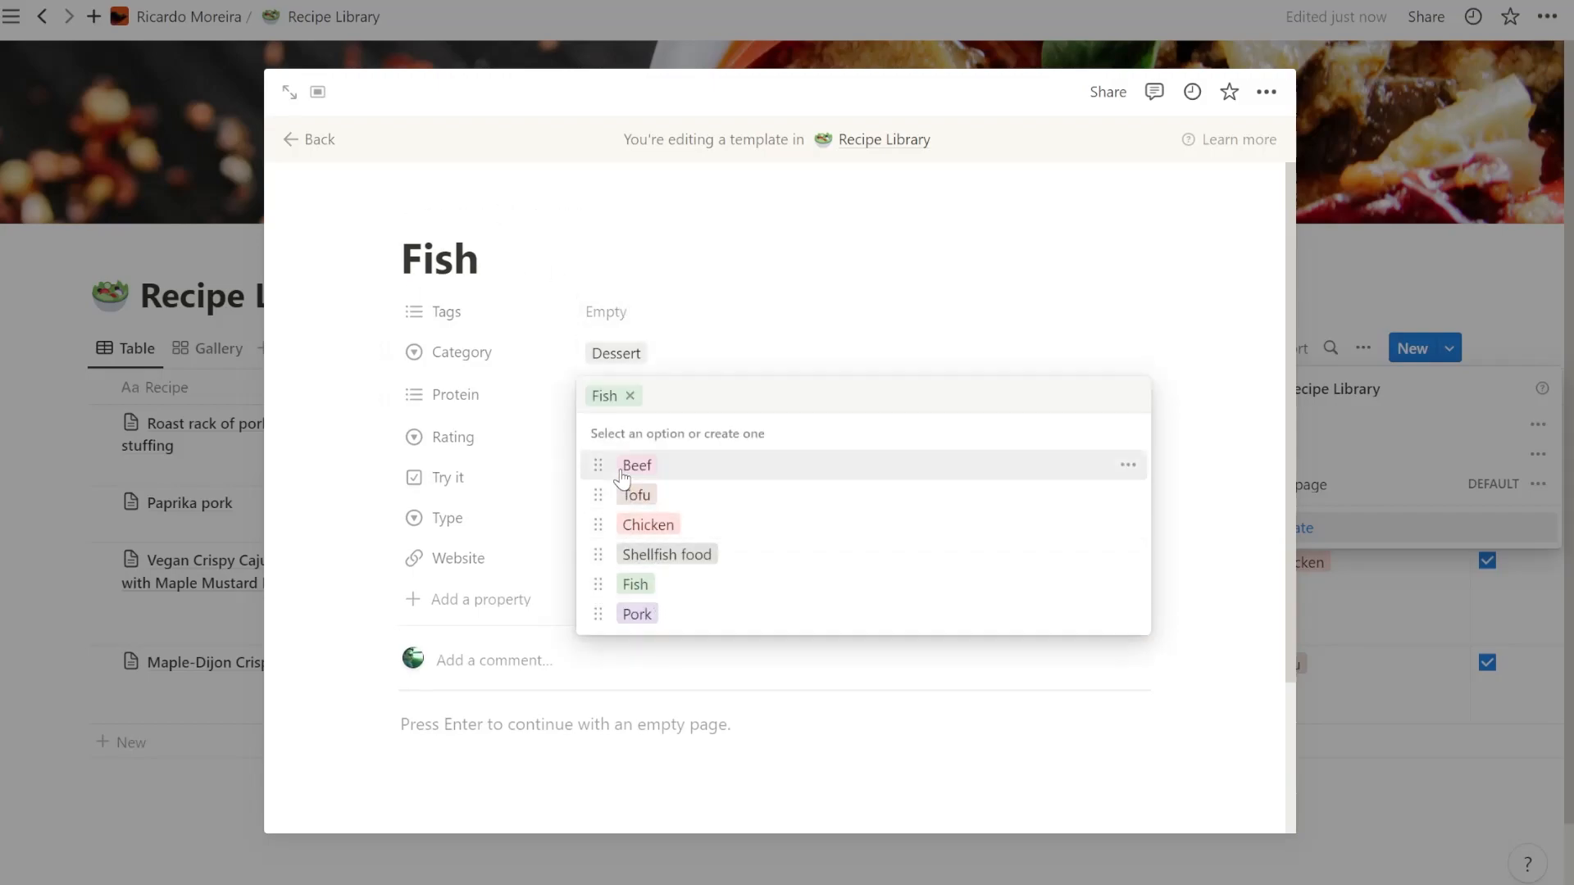
pyautogui.click(354, 501)
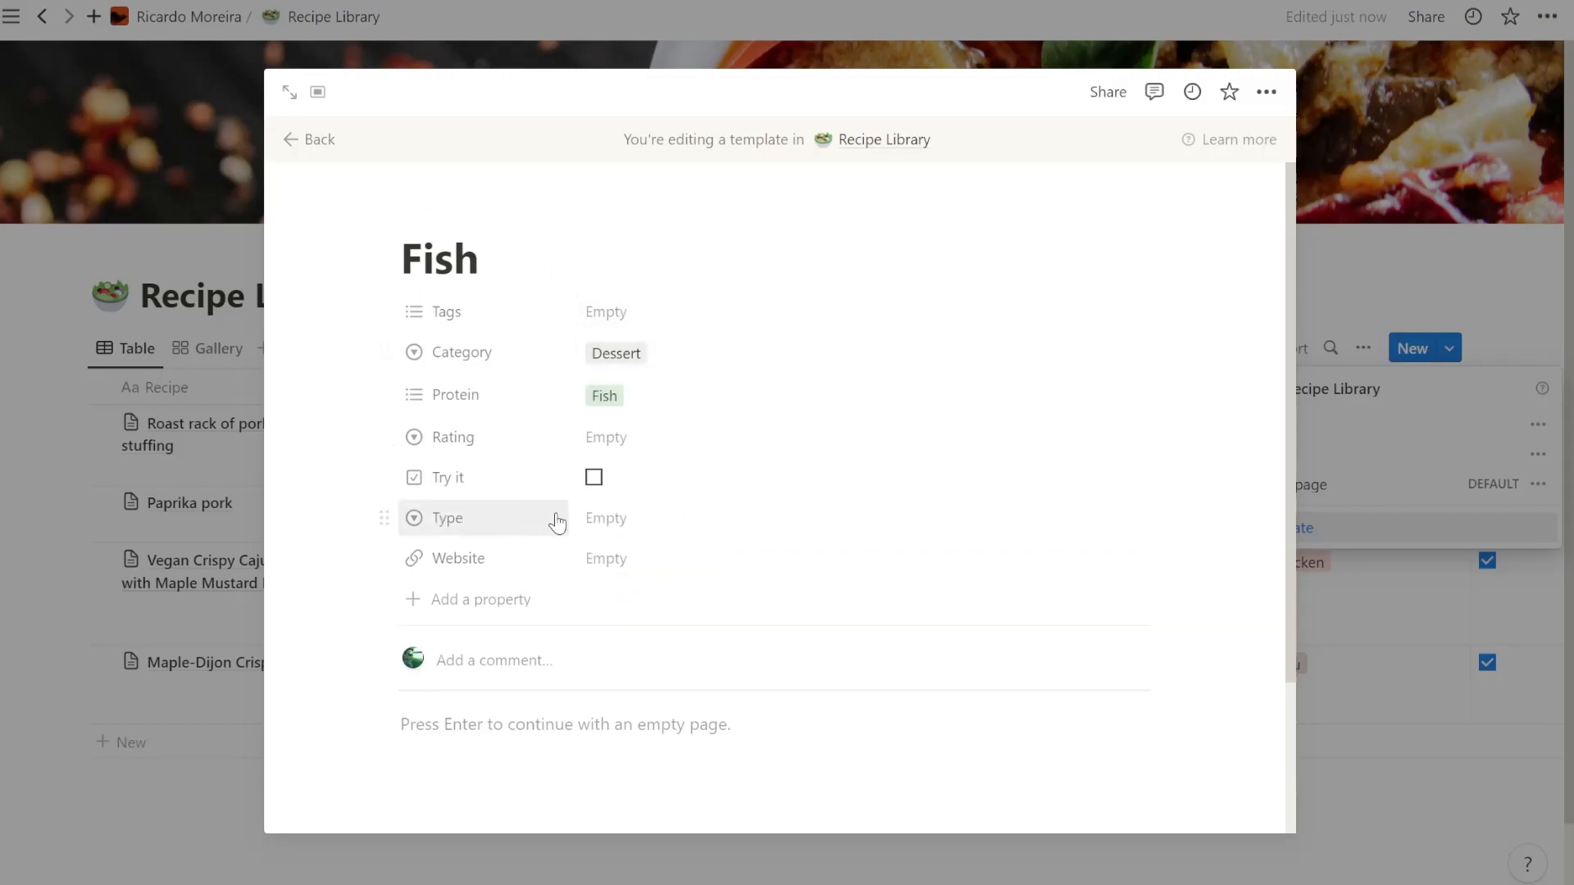
pyautogui.click(625, 519)
pyautogui.click(664, 648)
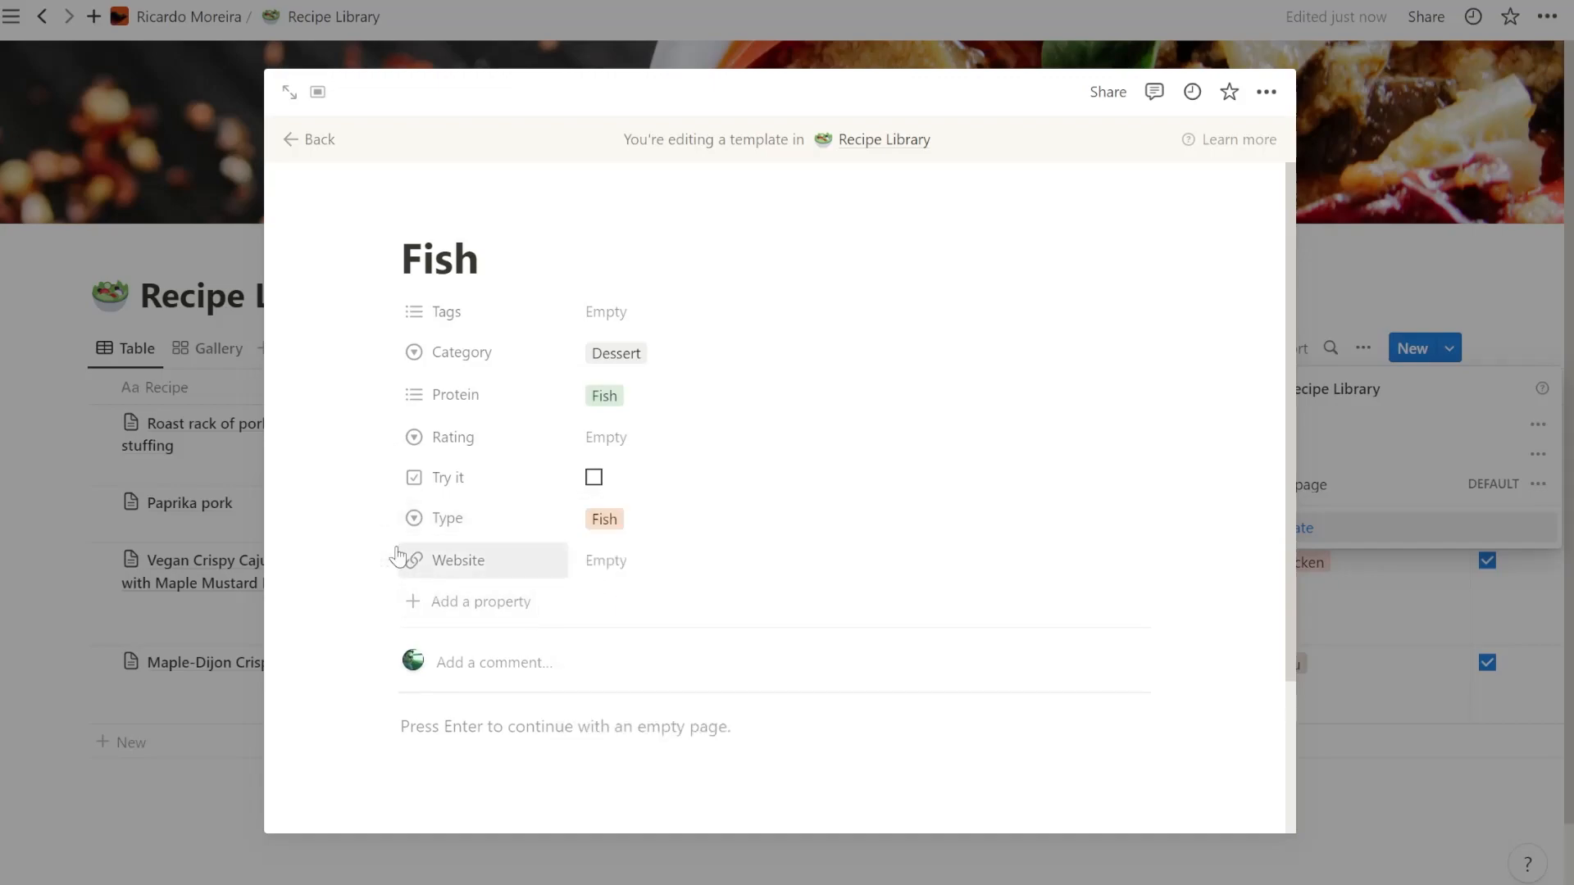
# Step: Remove the Dessert option from the Fish template's Category, leaving the property empty
pyautogui.click(628, 359)
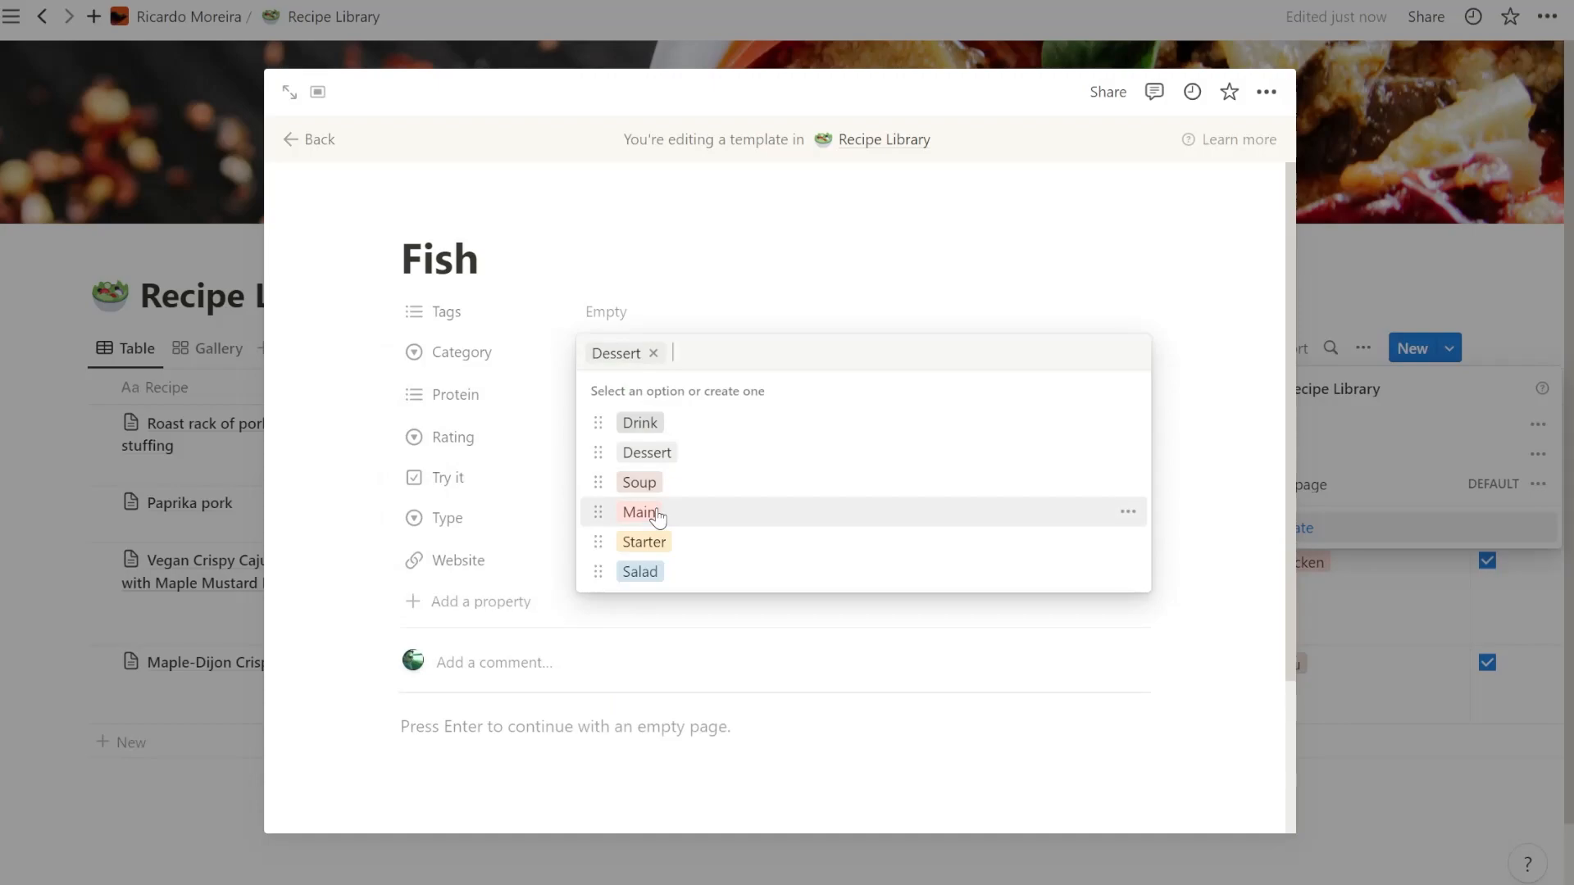
pyautogui.click(653, 352)
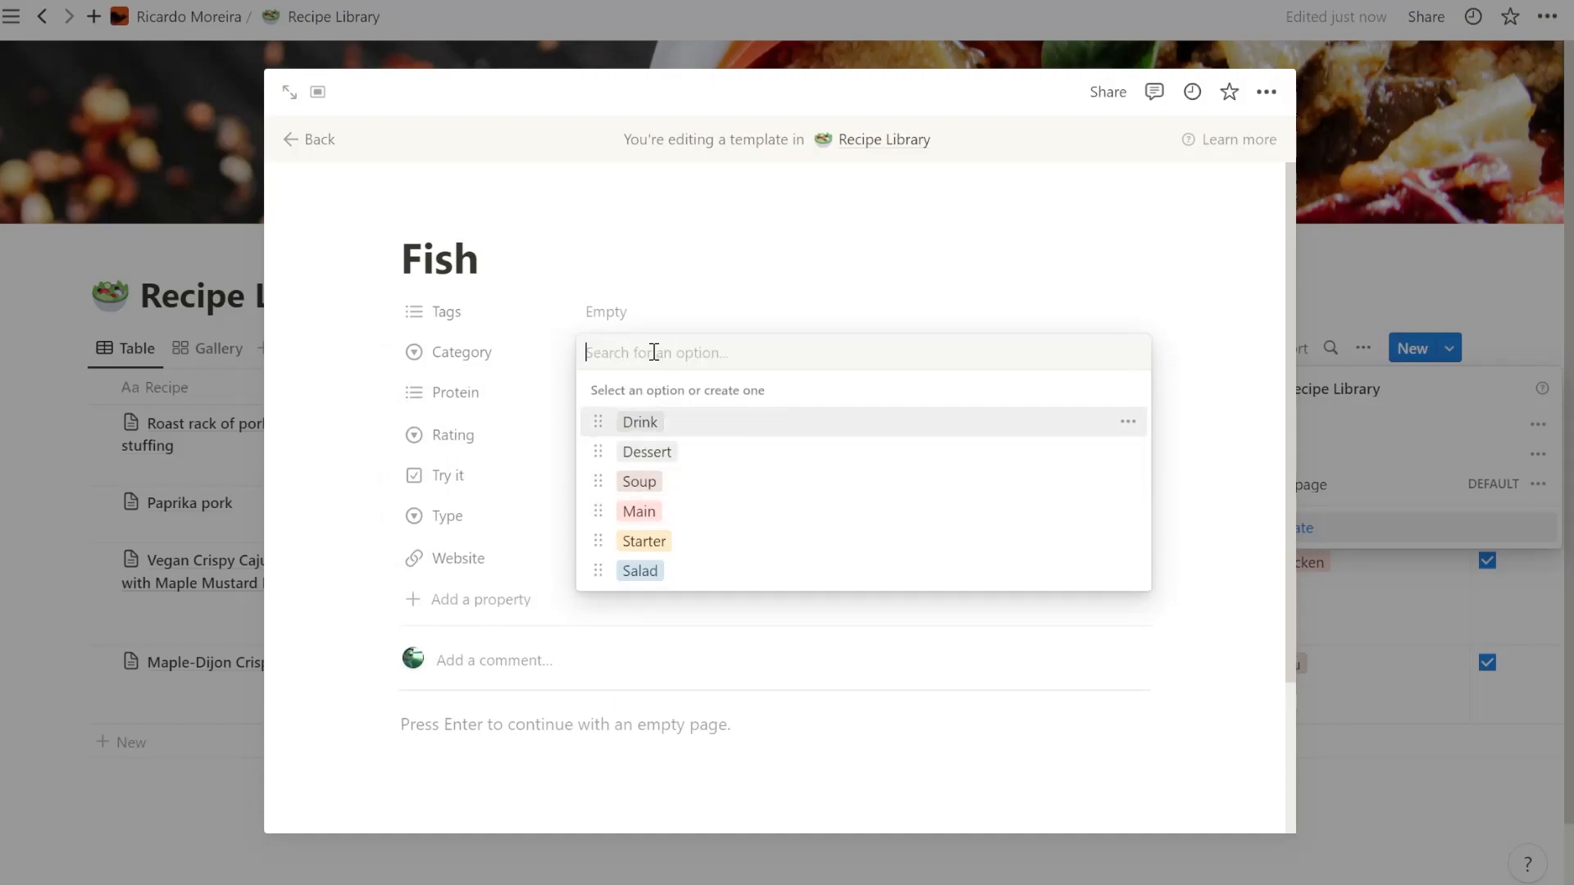
pyautogui.click(361, 534)
# Step: Insert a three-column layout in the body of the Fish template
pyautogui.click(623, 746)
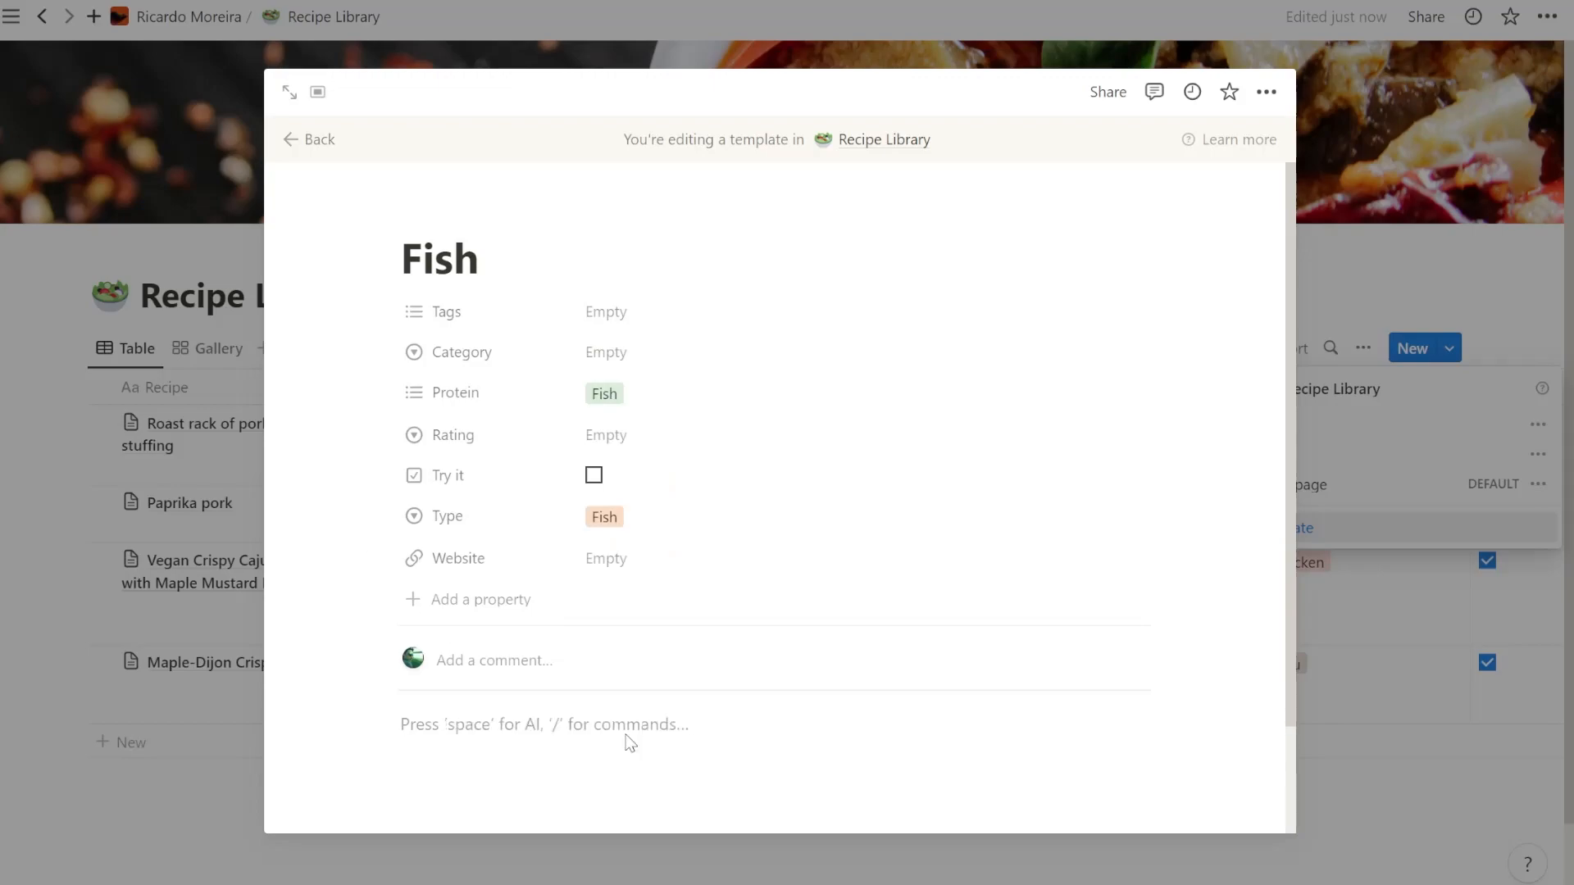
pyautogui.write('/')
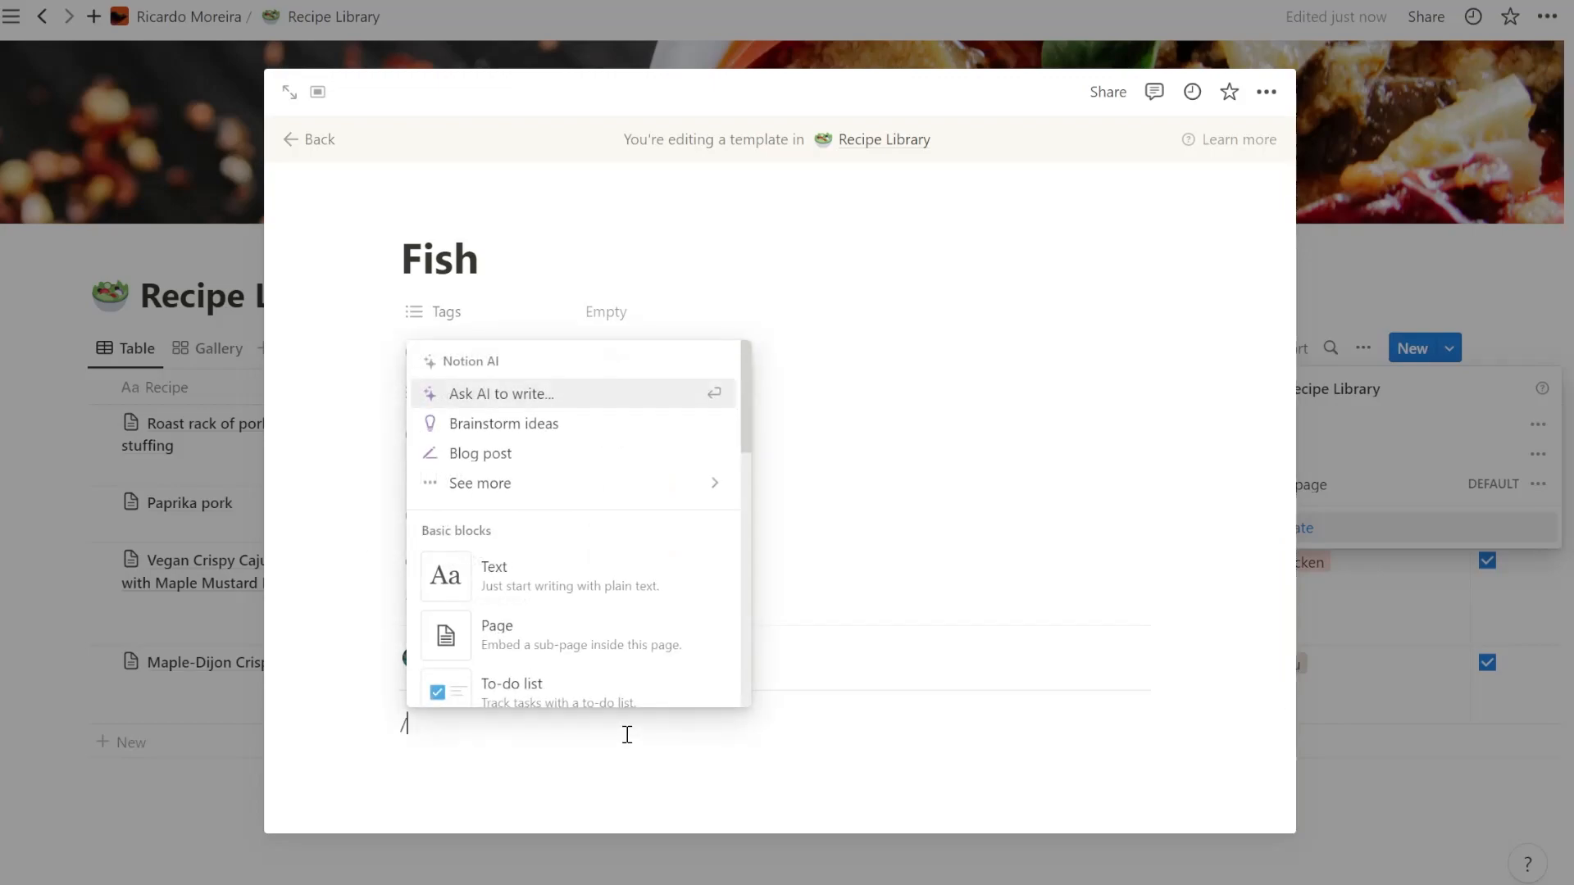
pyautogui.write('col')
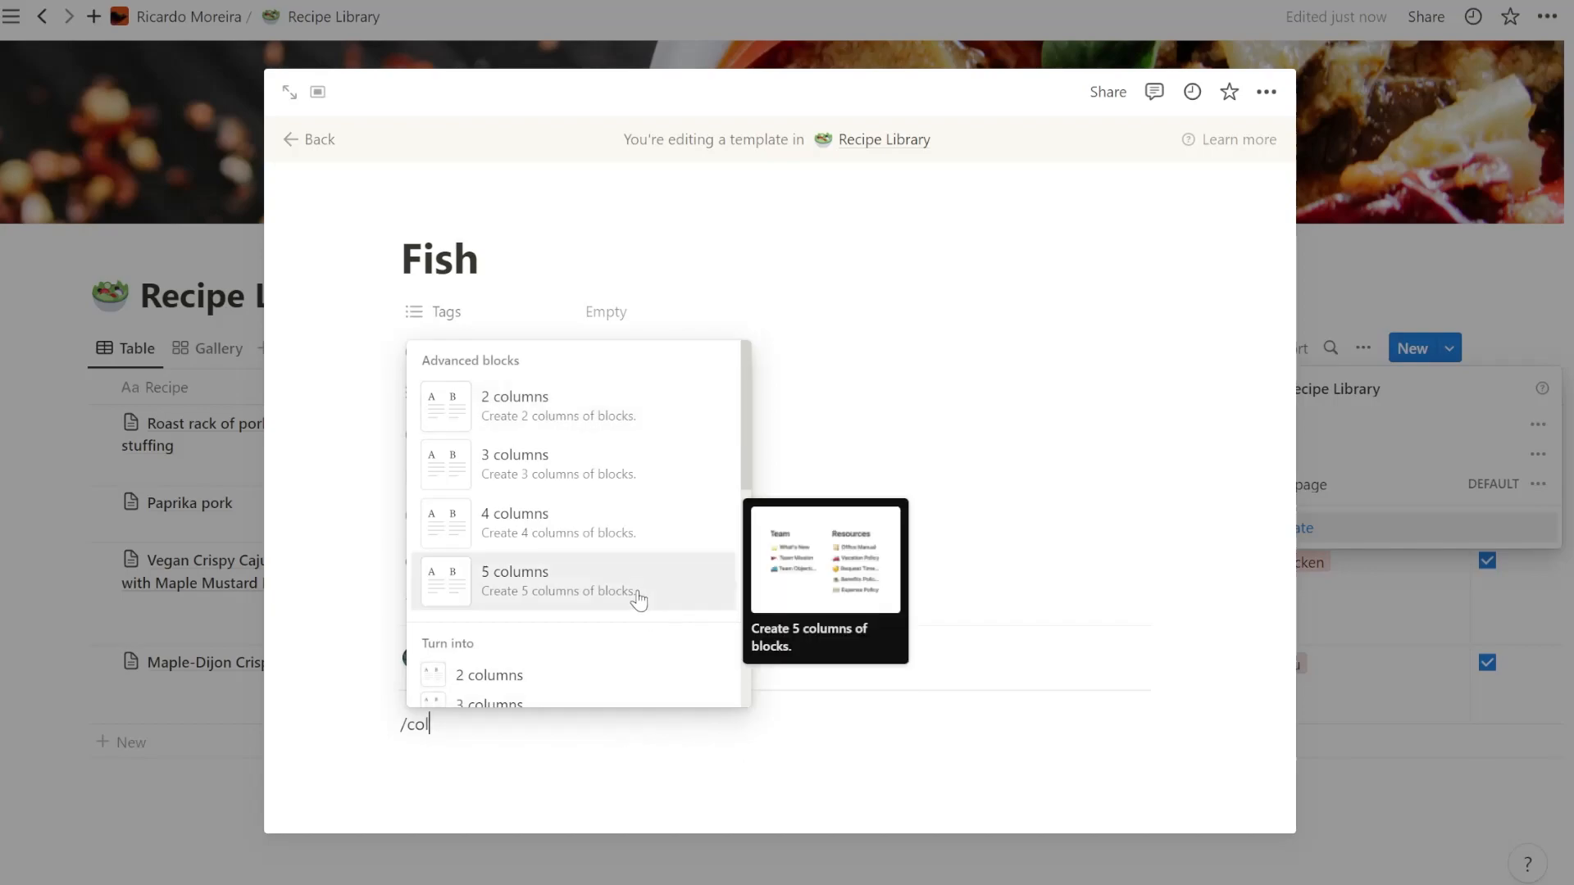
pyautogui.press('BackSpace')
pyautogui.press('BackSpace')
pyautogui.press('BackSpace')
pyautogui.press('BackSpace')
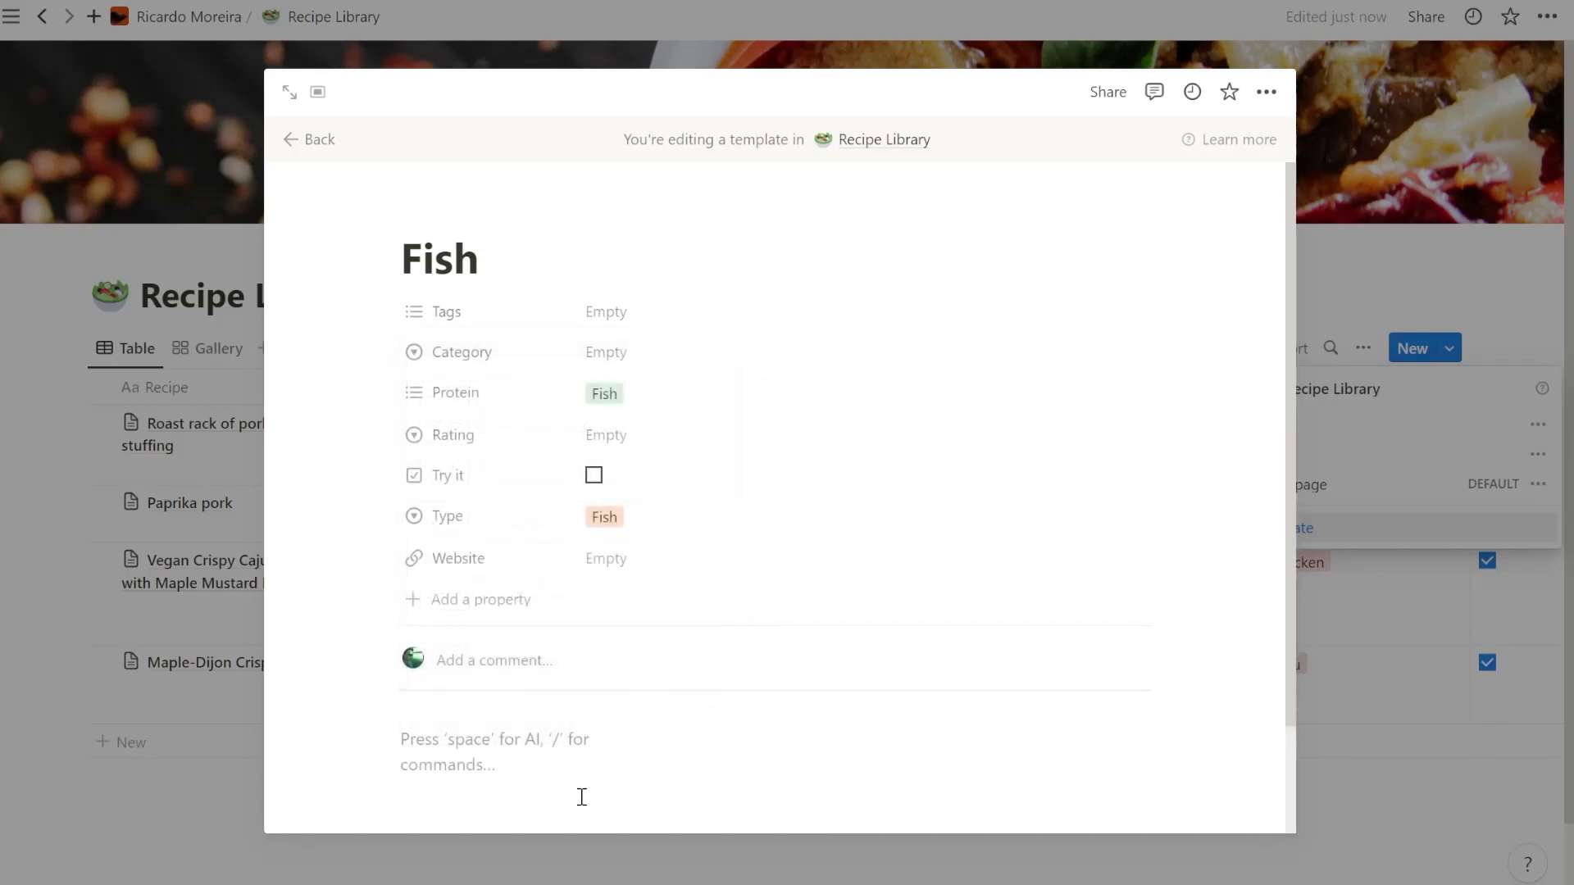
# Step: Add a Heading 2 reading "Recipe" in the first column
pyautogui.write('/')
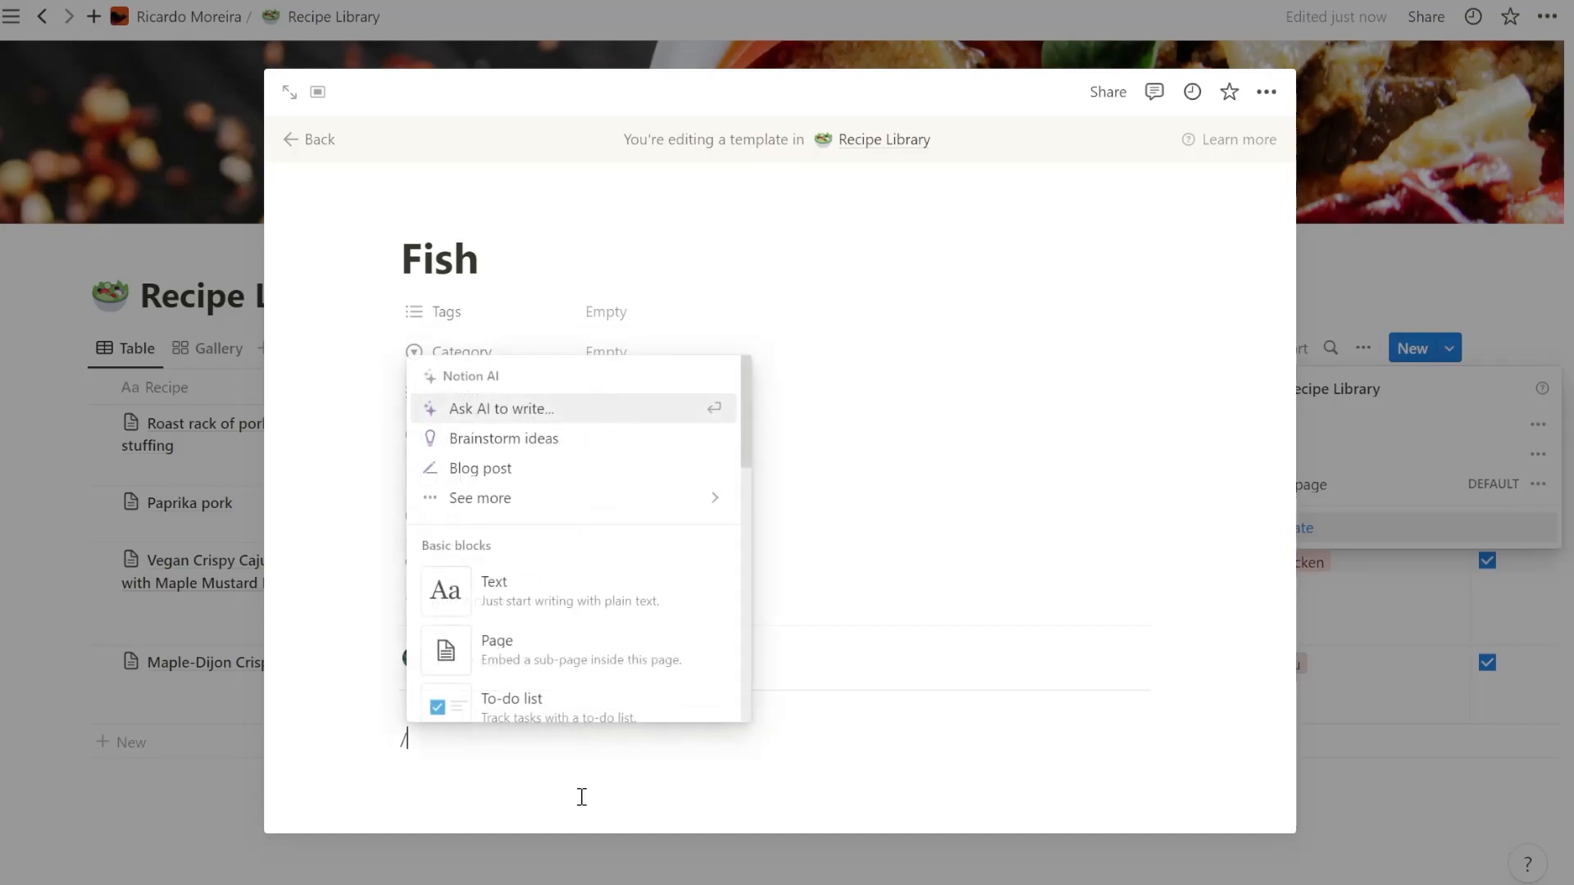
pyautogui.write('he')
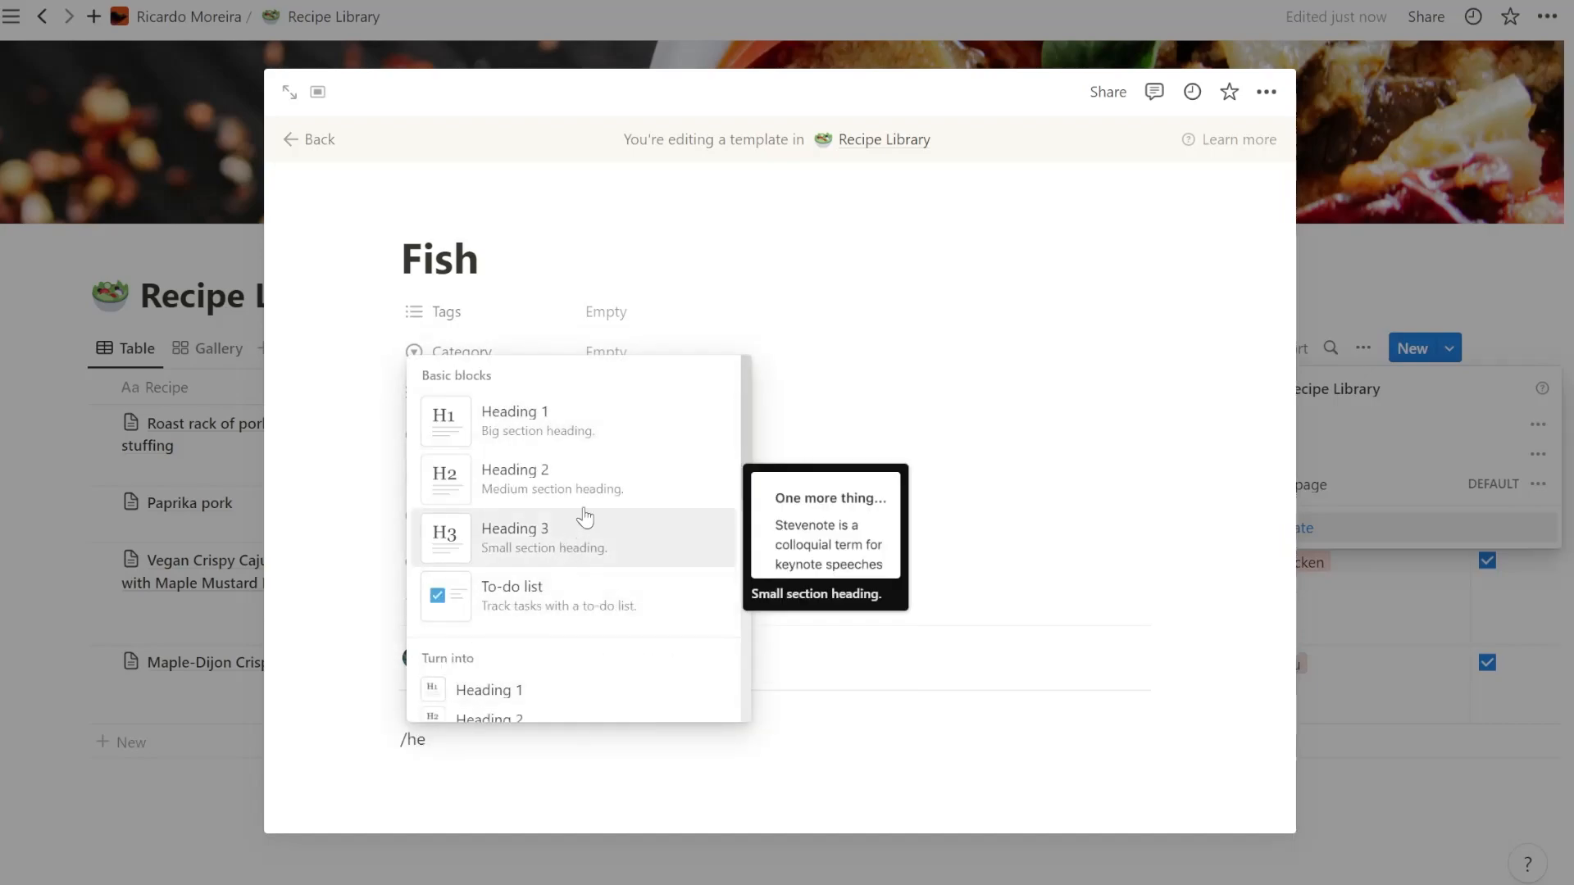
pyautogui.click(644, 496)
pyautogui.write('Recipe')
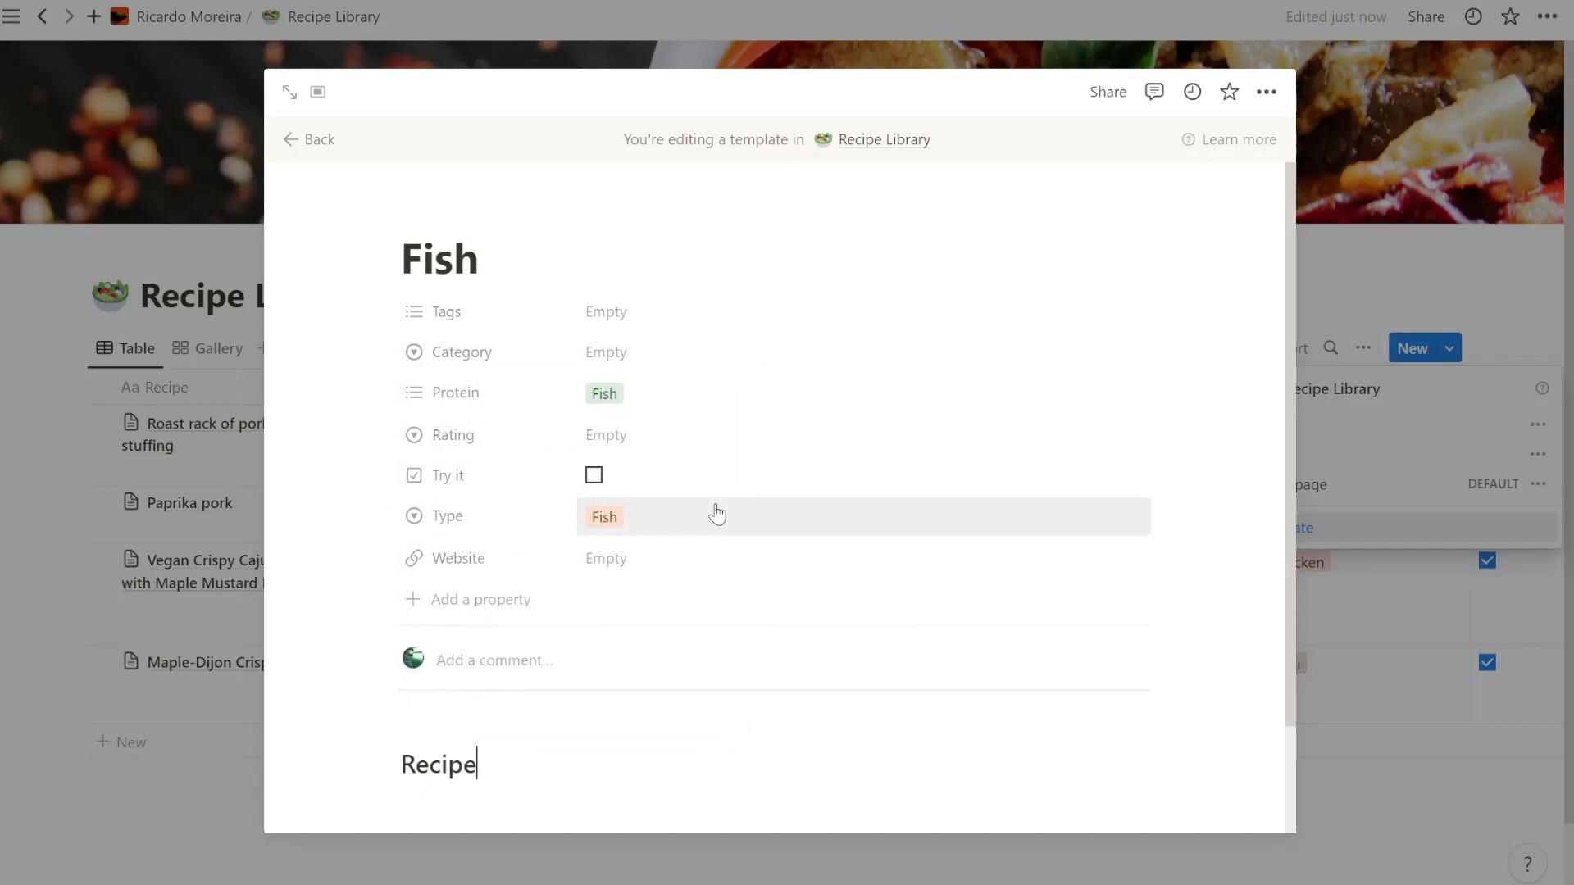
# Step: Start a bulleted list under the Recipe heading with the placeholder item "Ingredients1"
pyautogui.press('Return')
pyautogui.write('/bu')
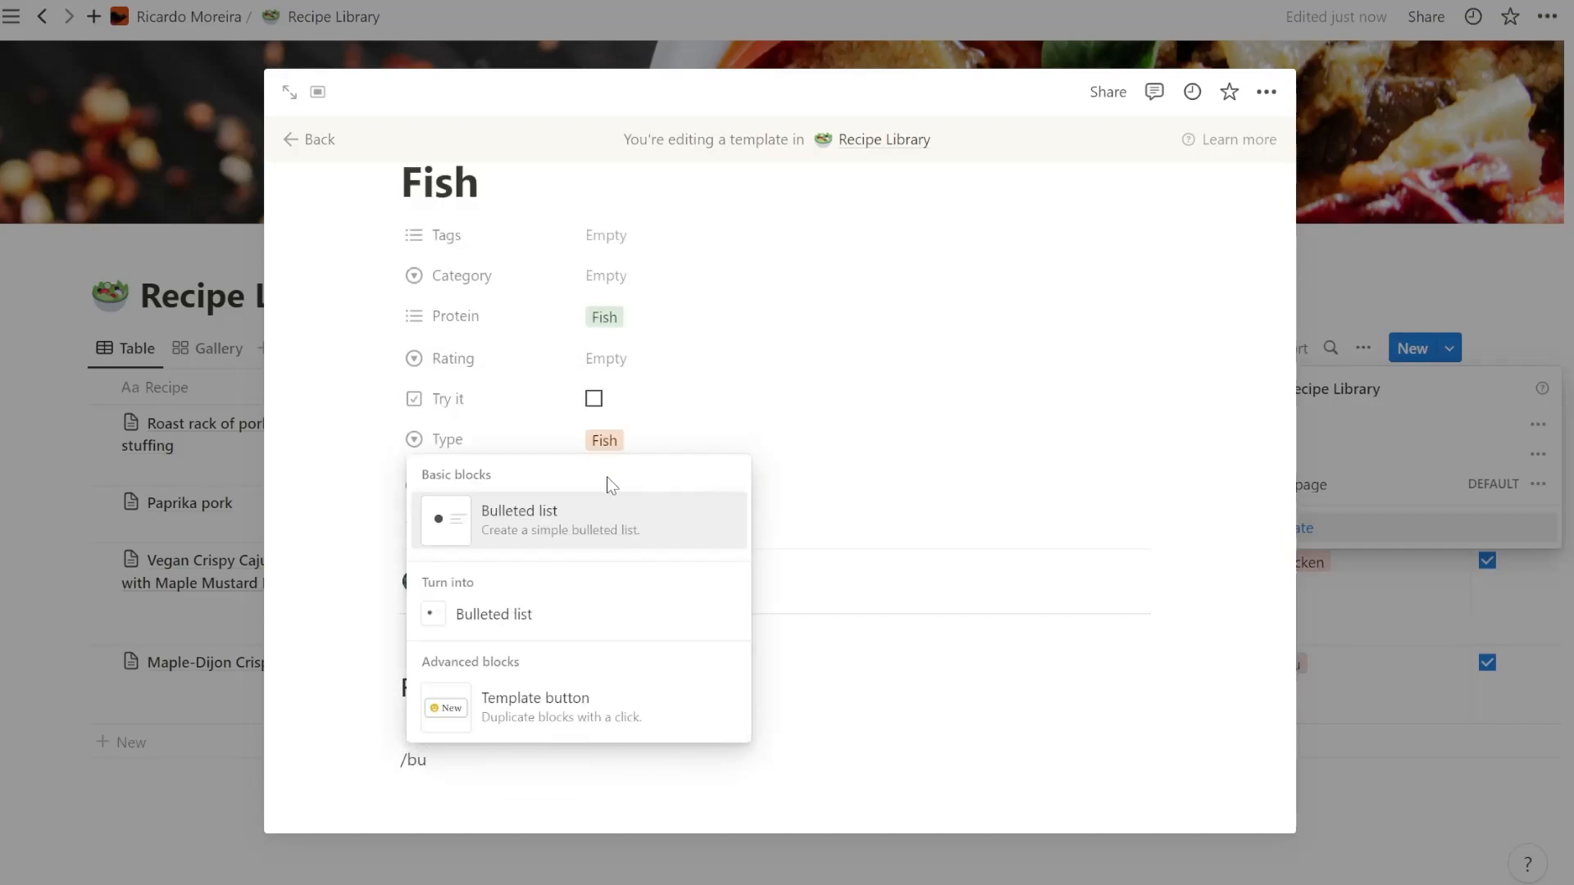
pyautogui.click(608, 516)
pyautogui.write('Ingredients')
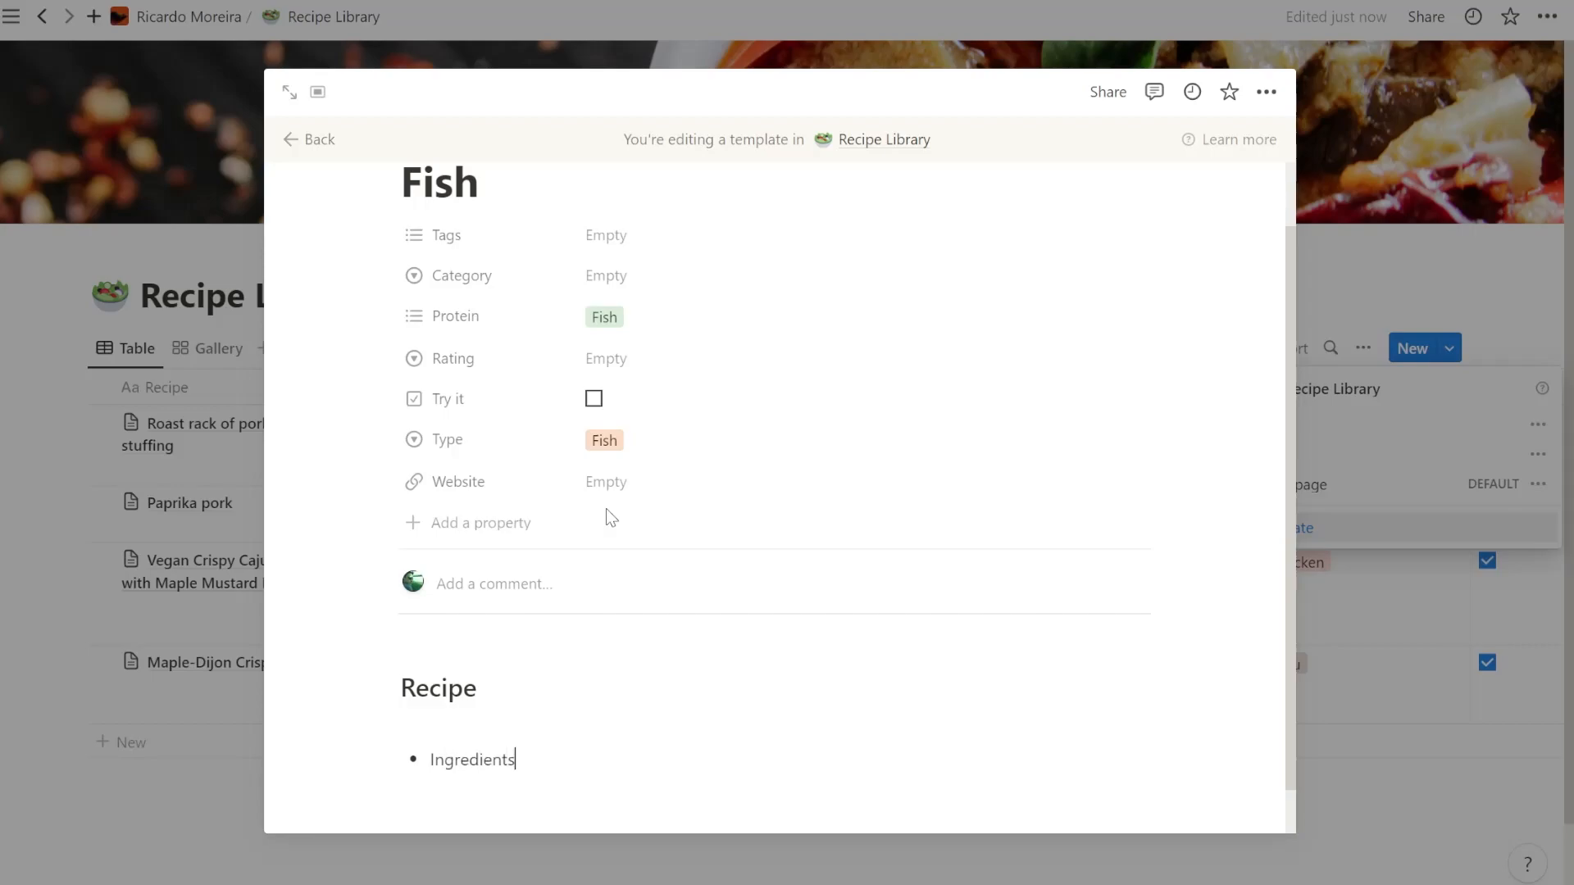
# Step: Copy the "Ingredients1" bullet and paste it as new items until the list has seven bullets
pyautogui.hotkey('shift', 'Home')
pyautogui.hotkey('ctrl', 'c')
pyautogui.press('End')
pyautogui.press('Return')
pyautogui.hotkey('ctrl', 'v')
pyautogui.press('Return')
pyautogui.hotkey('ctrl', 'v')
pyautogui.press('Return')
pyautogui.hotkey('ctrl', 'v')
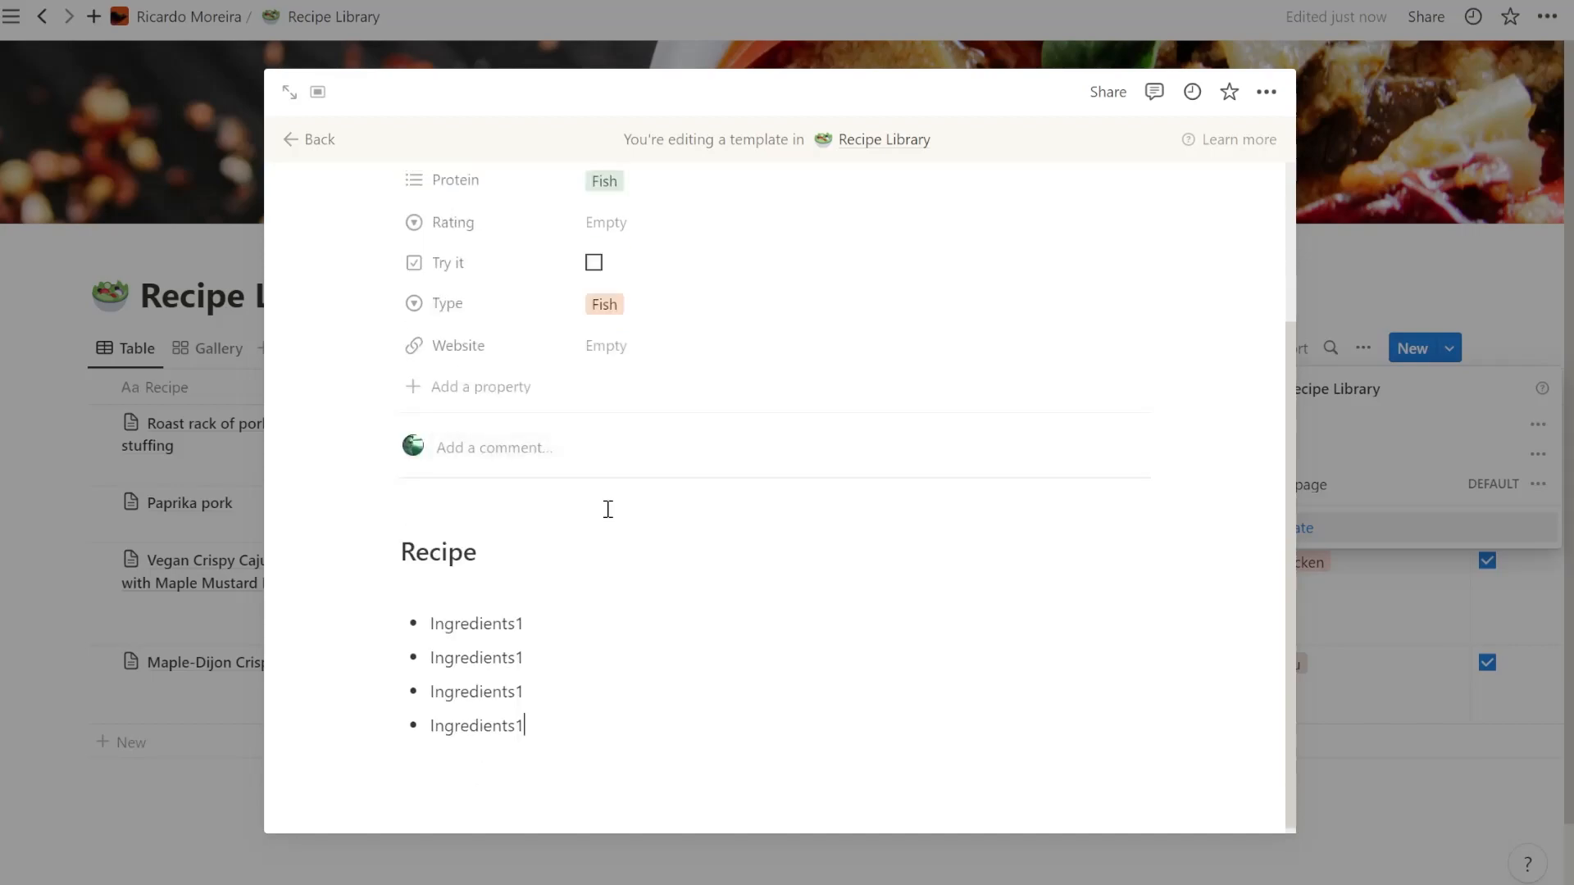
pyautogui.press('Return')
pyautogui.hotkey('ctrl', 'v')
pyautogui.press('Return')
pyautogui.hotkey('ctrl', 'v')
pyautogui.press('Return')
pyautogui.hotkey('ctrl', 'v')
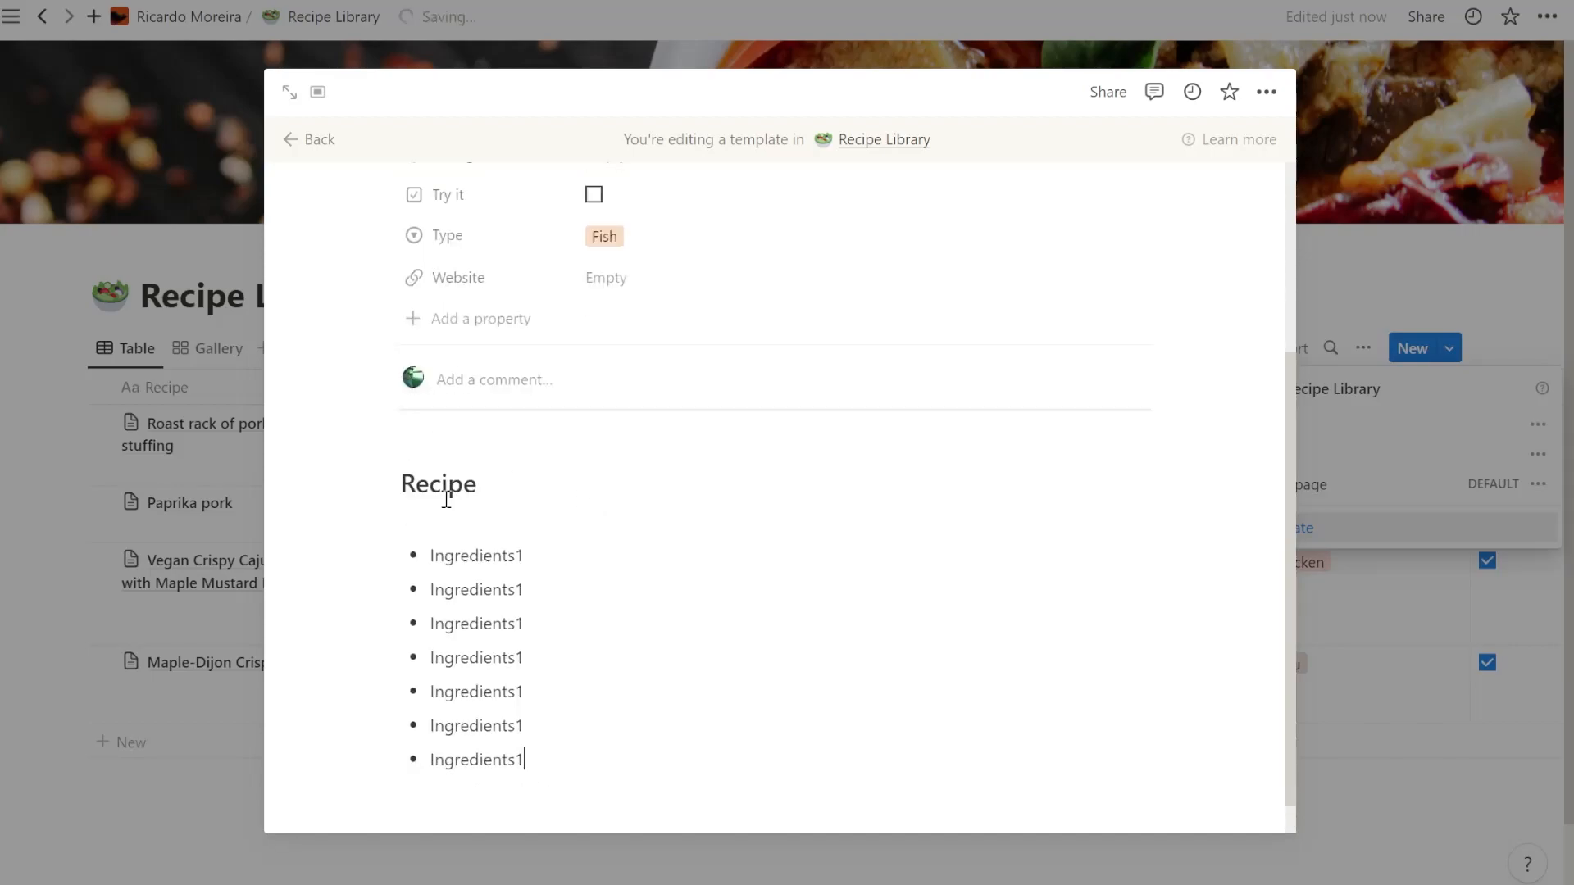
# Step: Change the heading above the bulleted list from "Recipe" to "Ingredients"
pyautogui.doubleClick(443, 482)
pyautogui.write('Ingrediente')
pyautogui.press('BackSpace')
pyautogui.write('s')
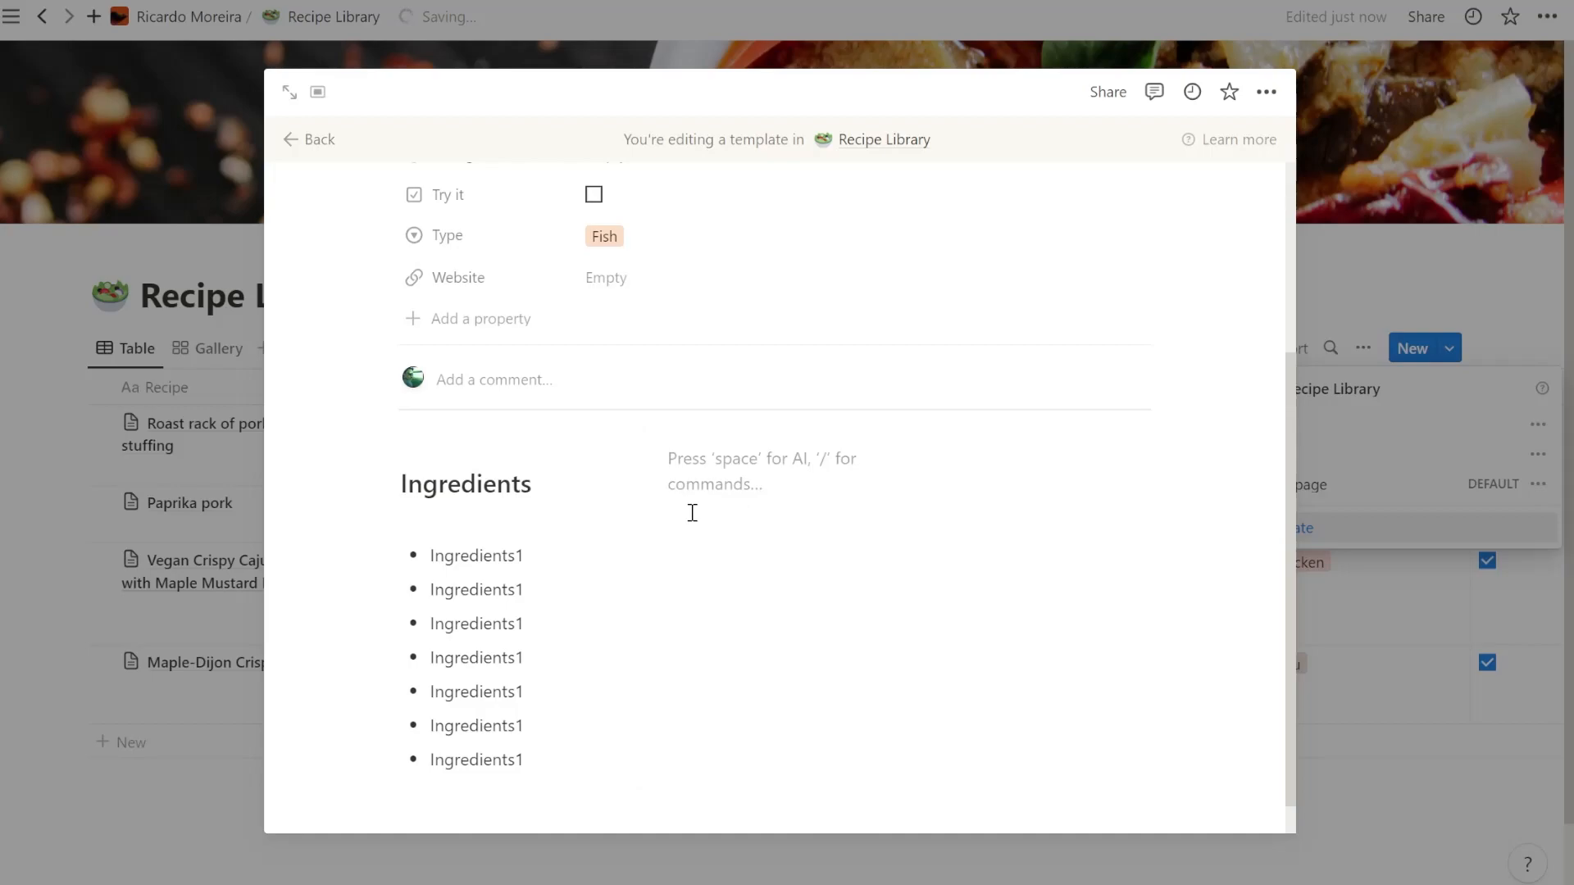
# Step: Add an image block in the second column and pick an Unsplash photo for it, searching for "Fish" and refining with "seabass"
pyautogui.write('/ima')
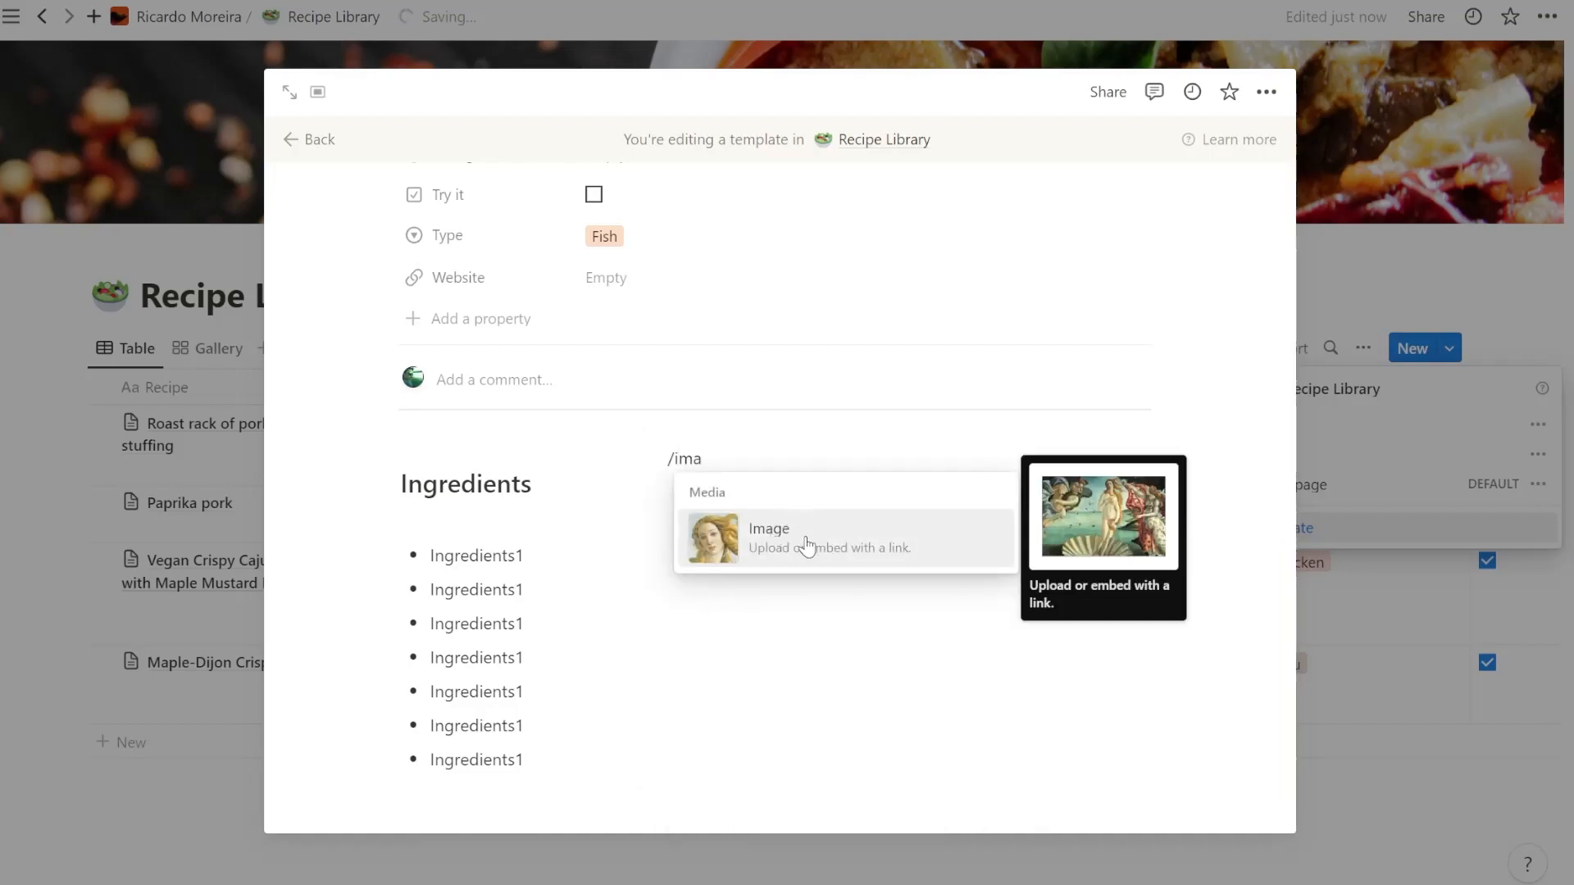
pyautogui.click(783, 537)
pyautogui.click(722, 533)
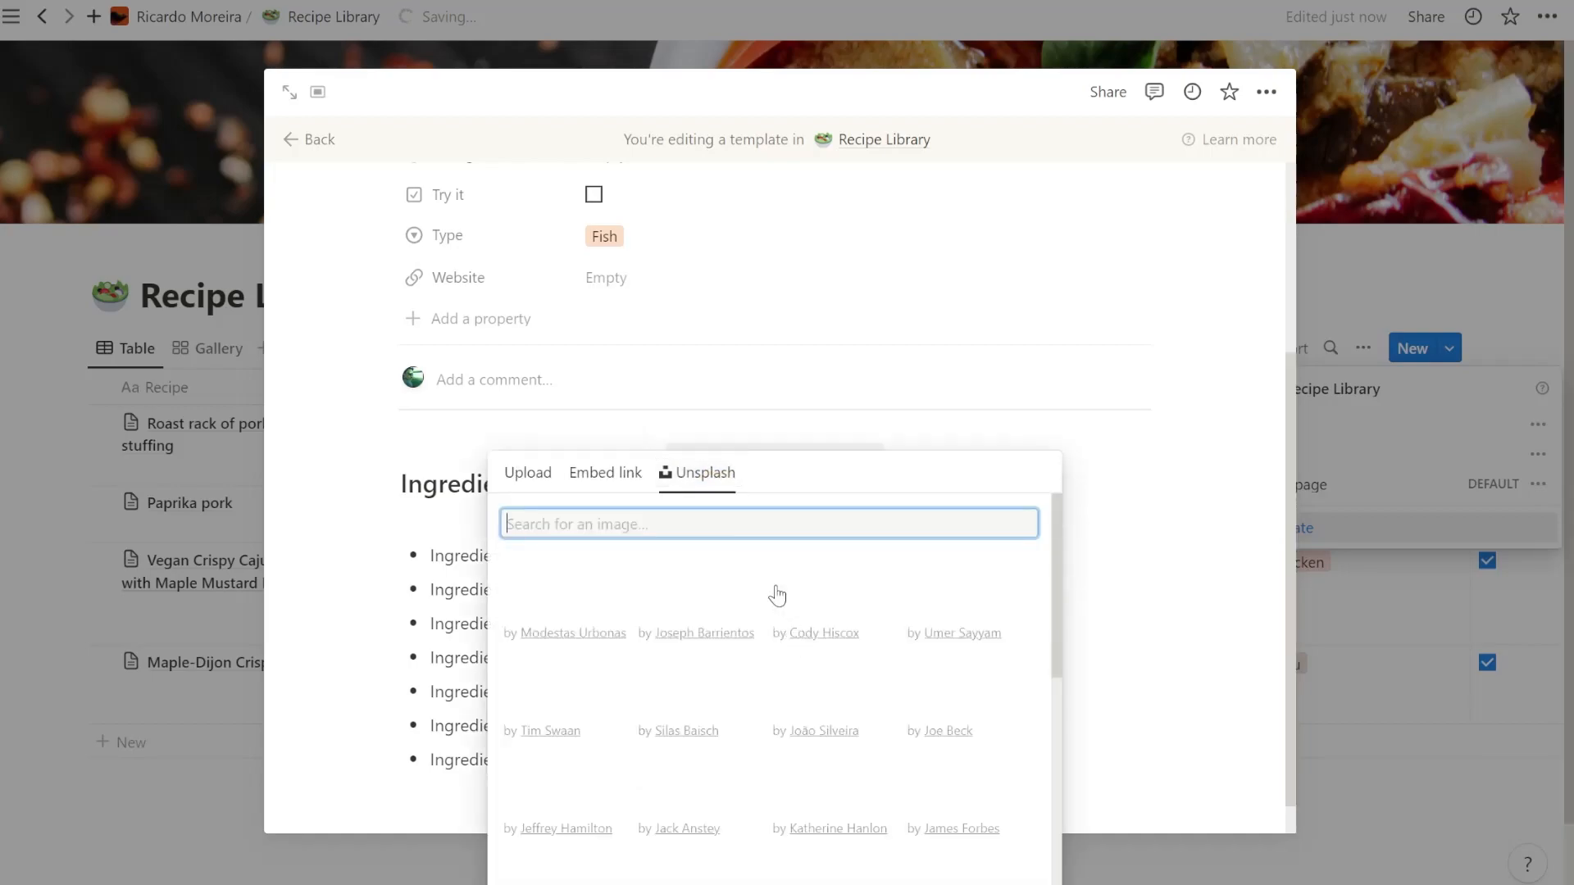
pyautogui.write('Fish')
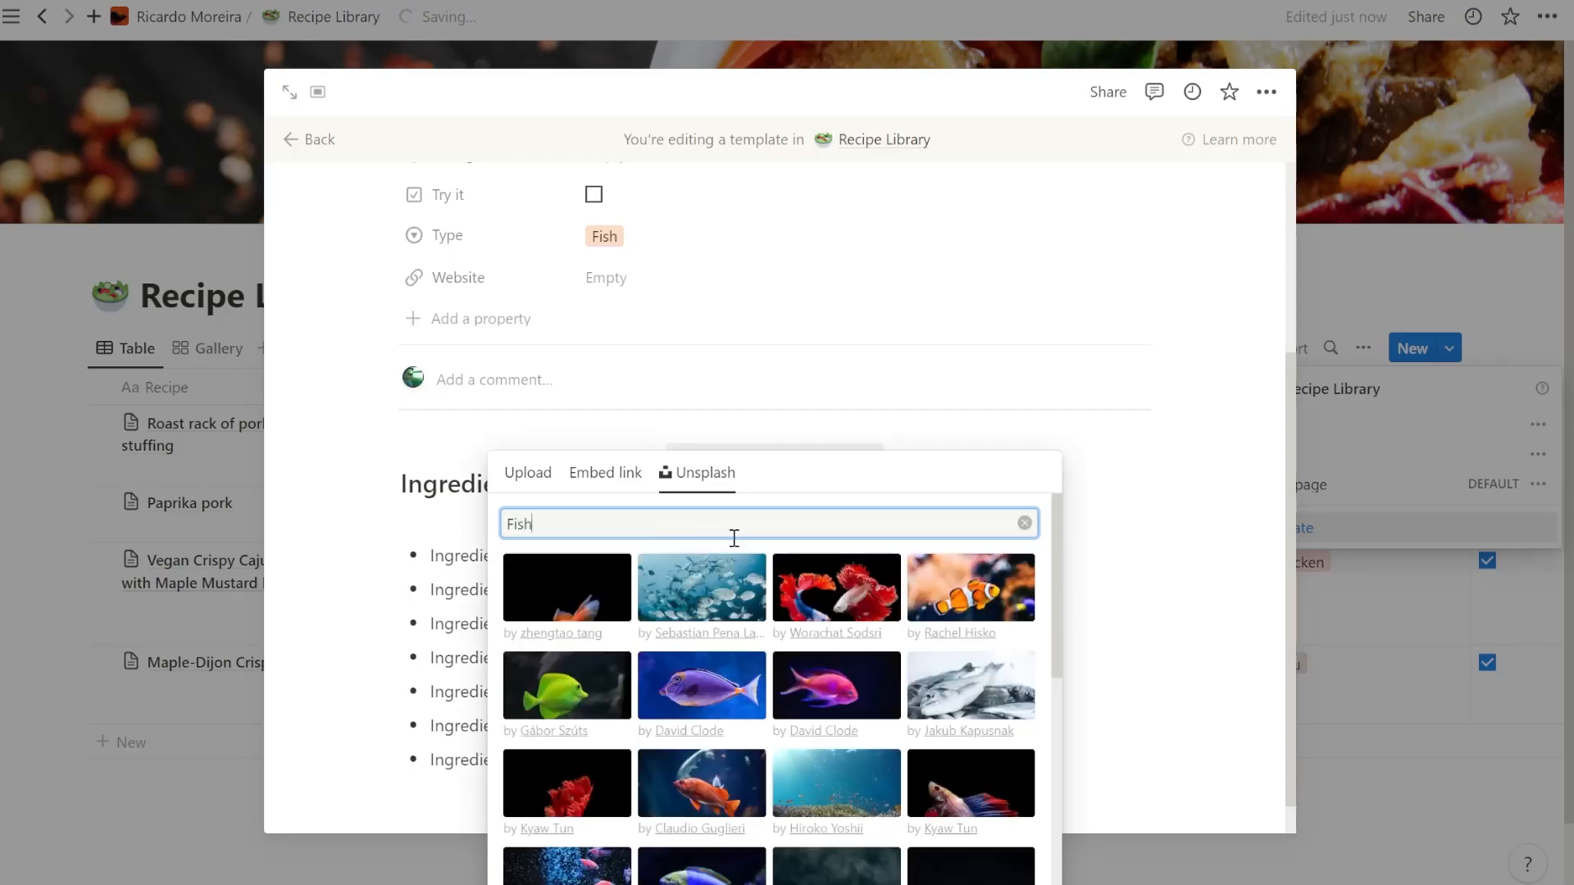
pyautogui.scroll(-5, 776, 644)
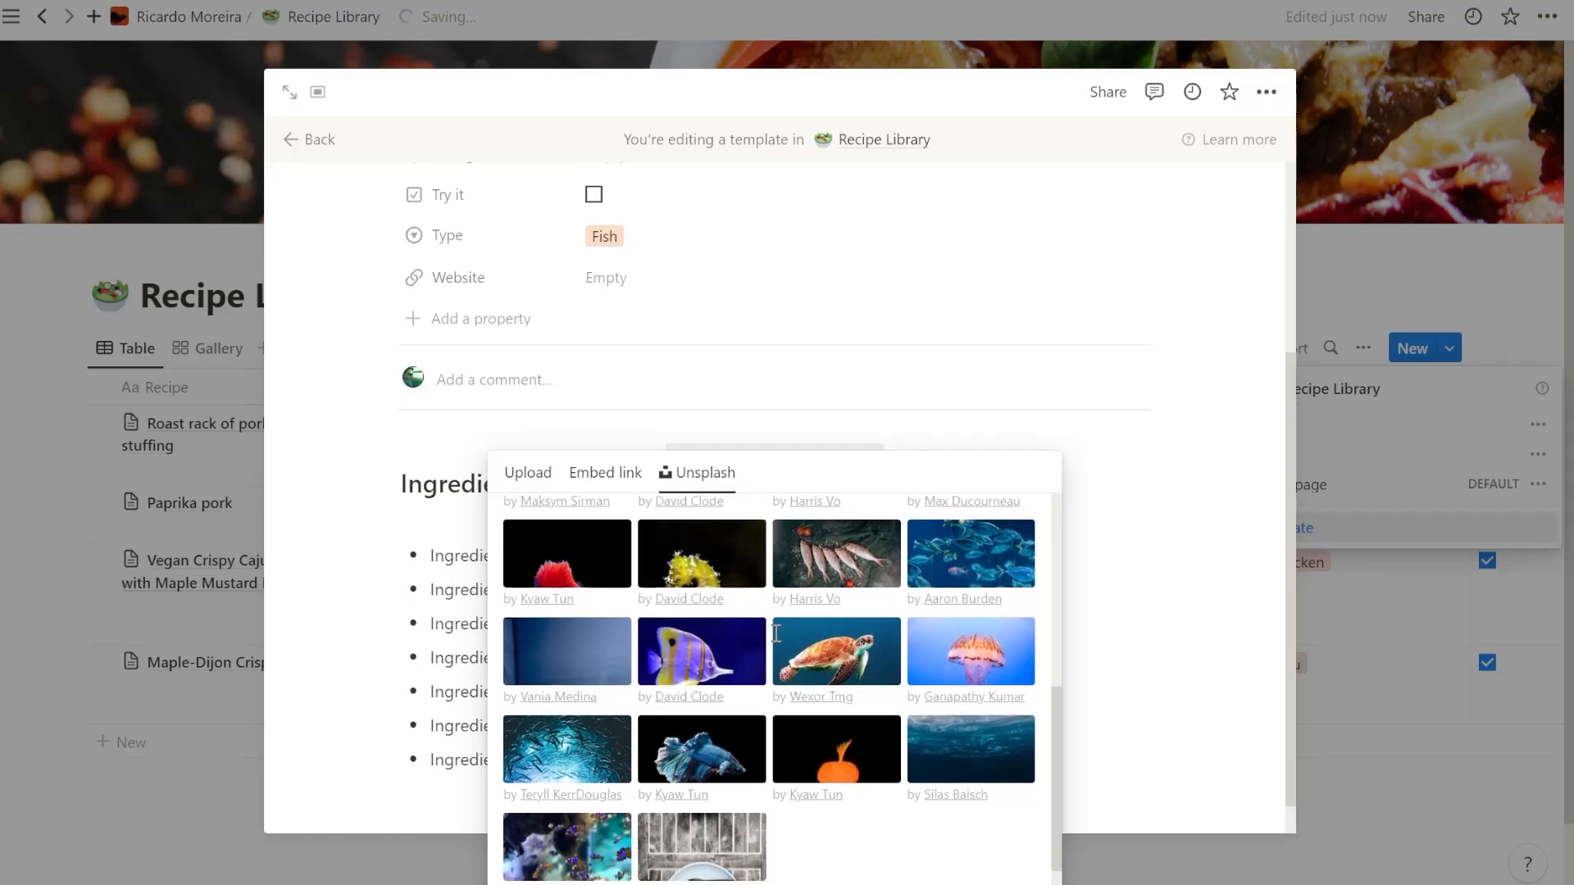
pyautogui.scroll(5, 776, 643)
pyautogui.click(681, 529)
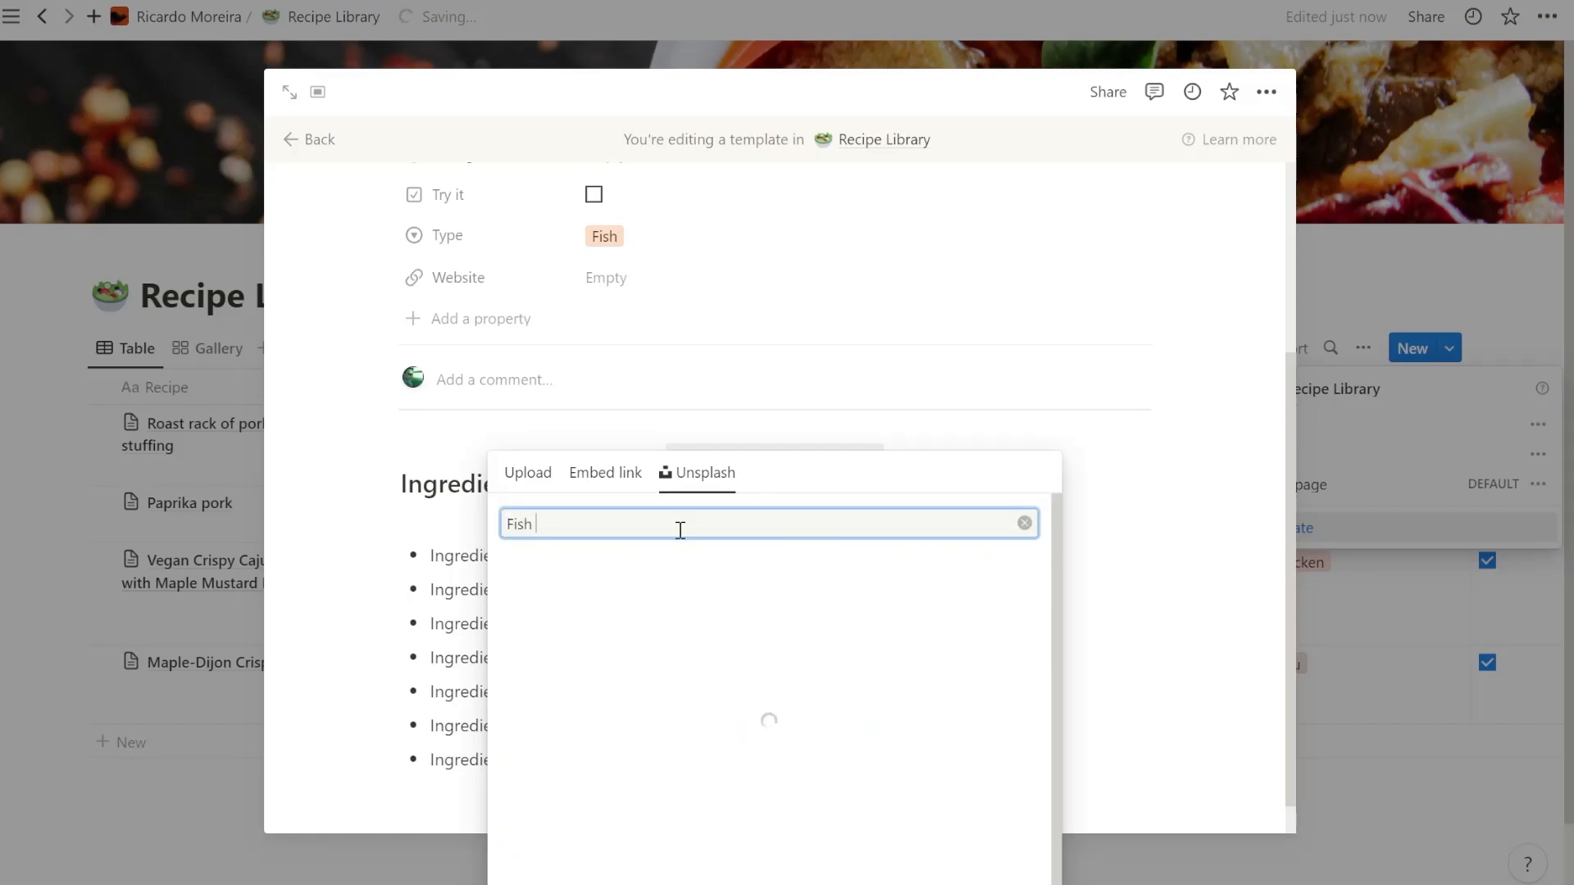
pyautogui.press('BackSpace')
pyautogui.write('seabass')
pyautogui.click(742, 664)
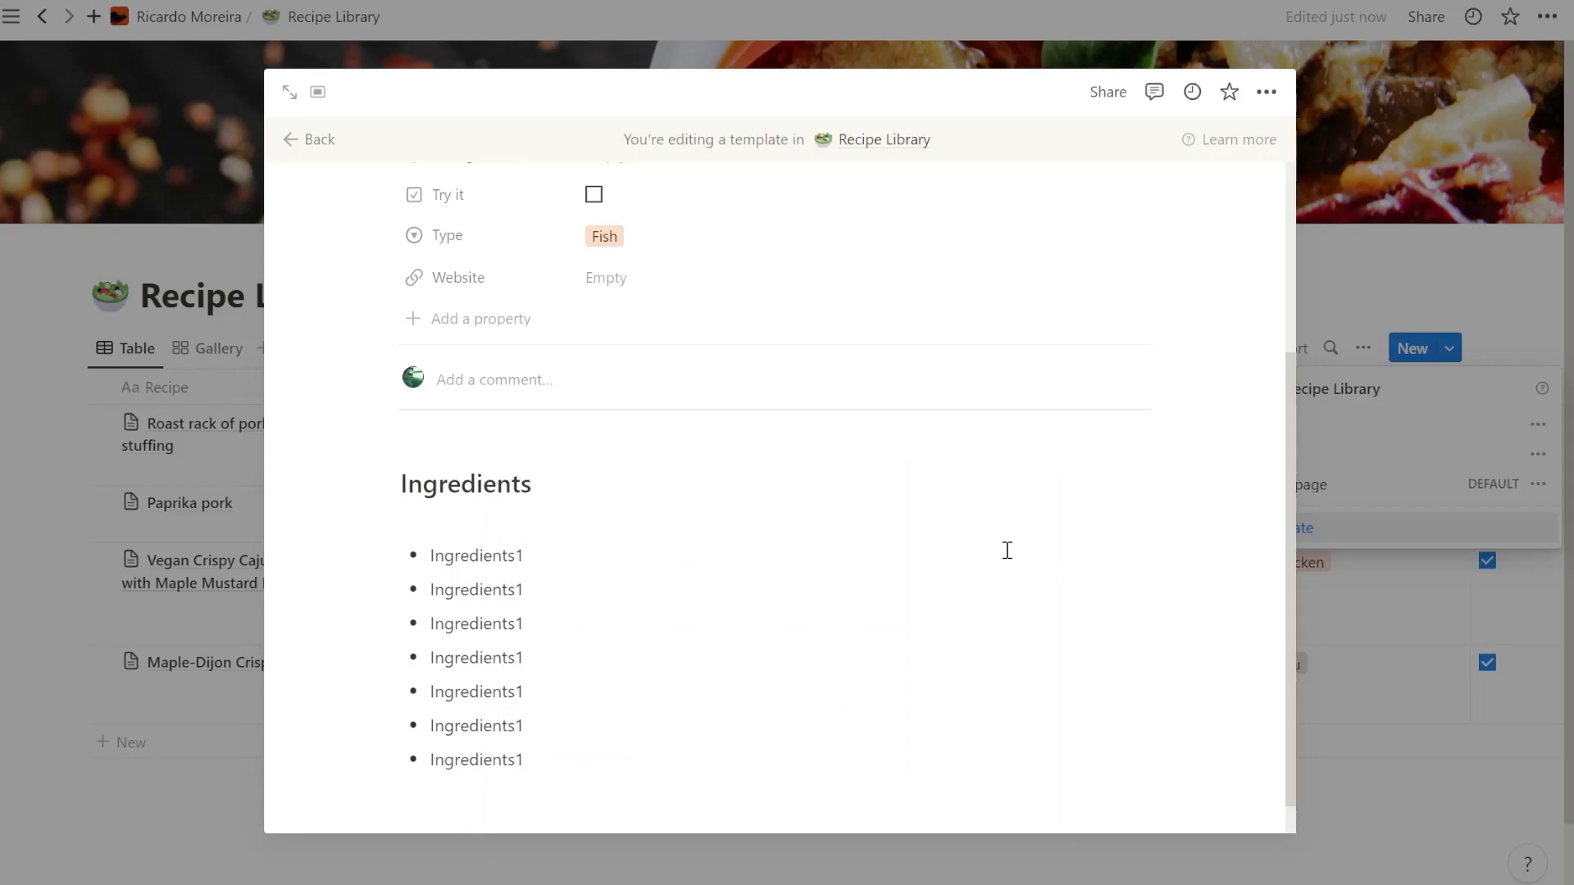
# Step: Add a Heading 2 "Method" in the third column with the placeholder line "Text of the recipe" beneath it
pyautogui.click(963, 551)
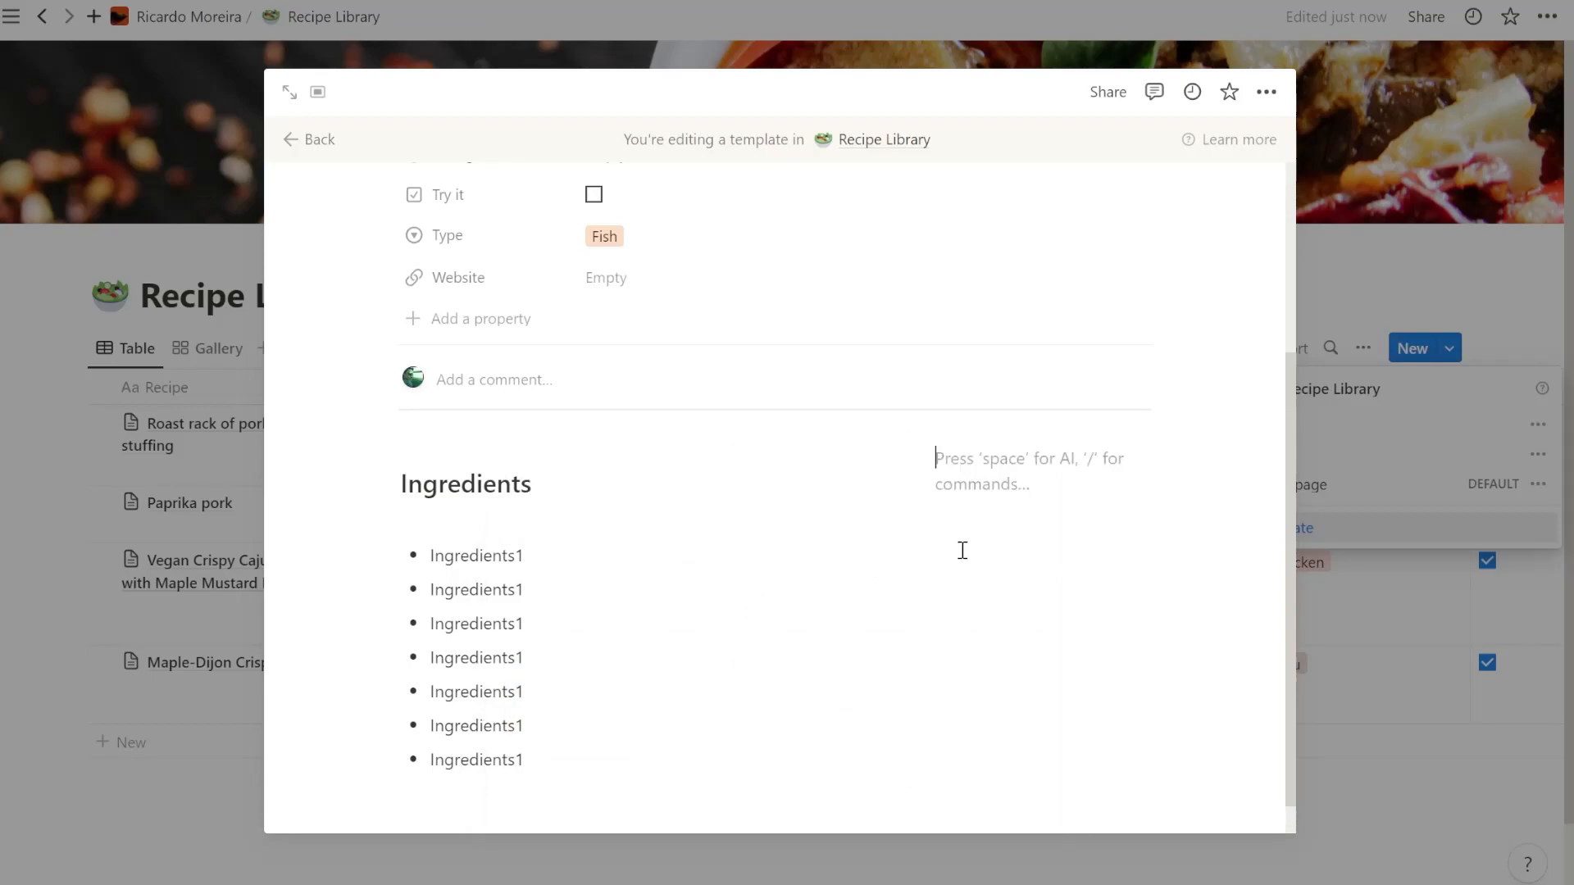
pyautogui.write('/he')
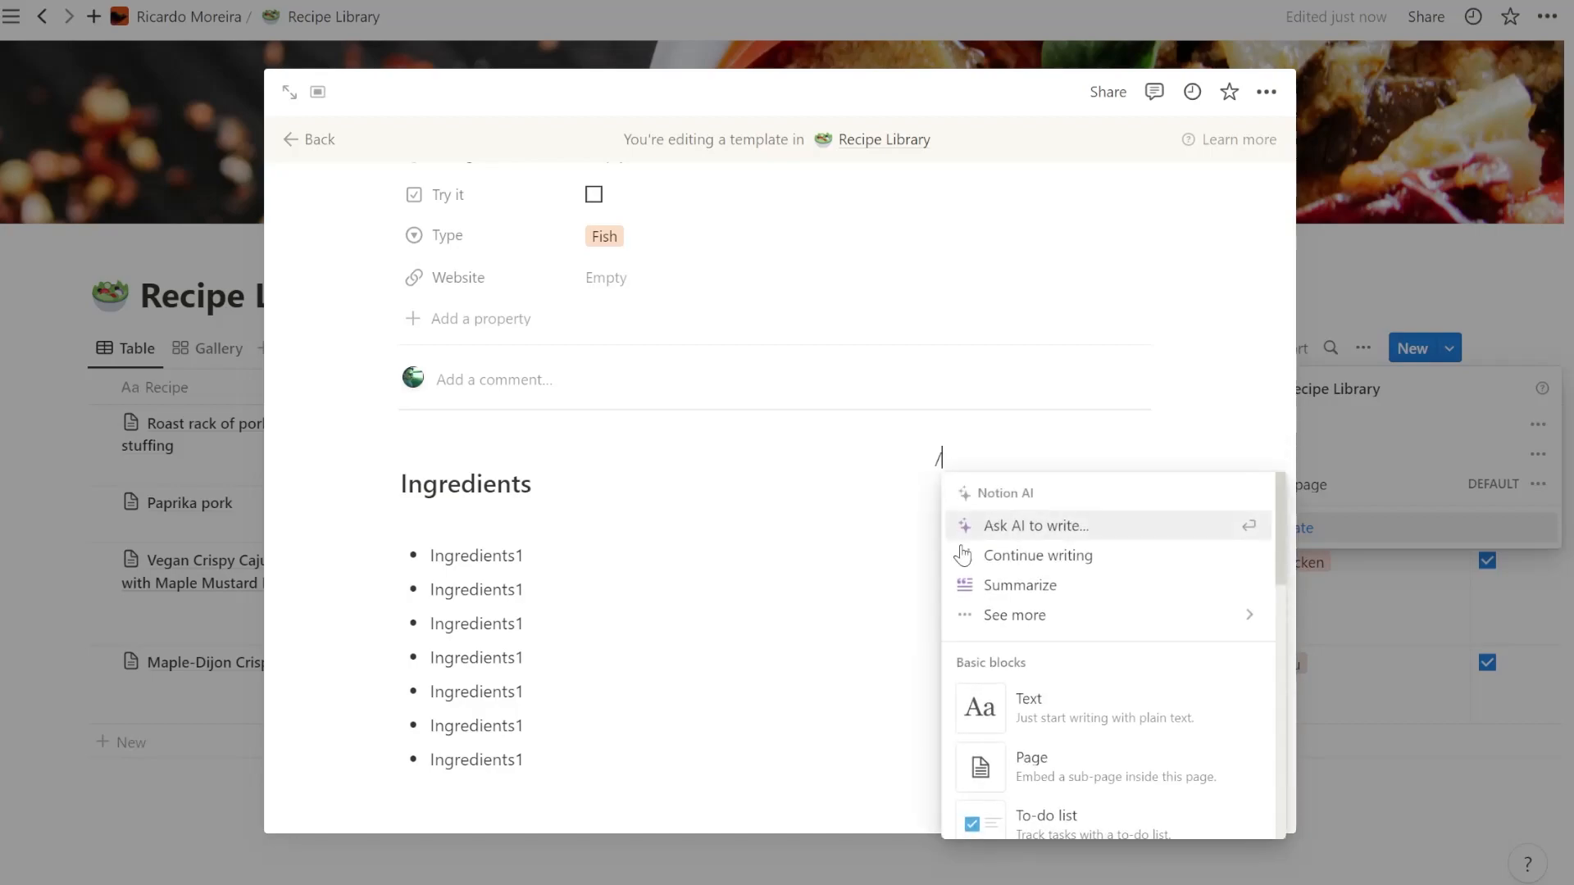
pyautogui.press('Down')
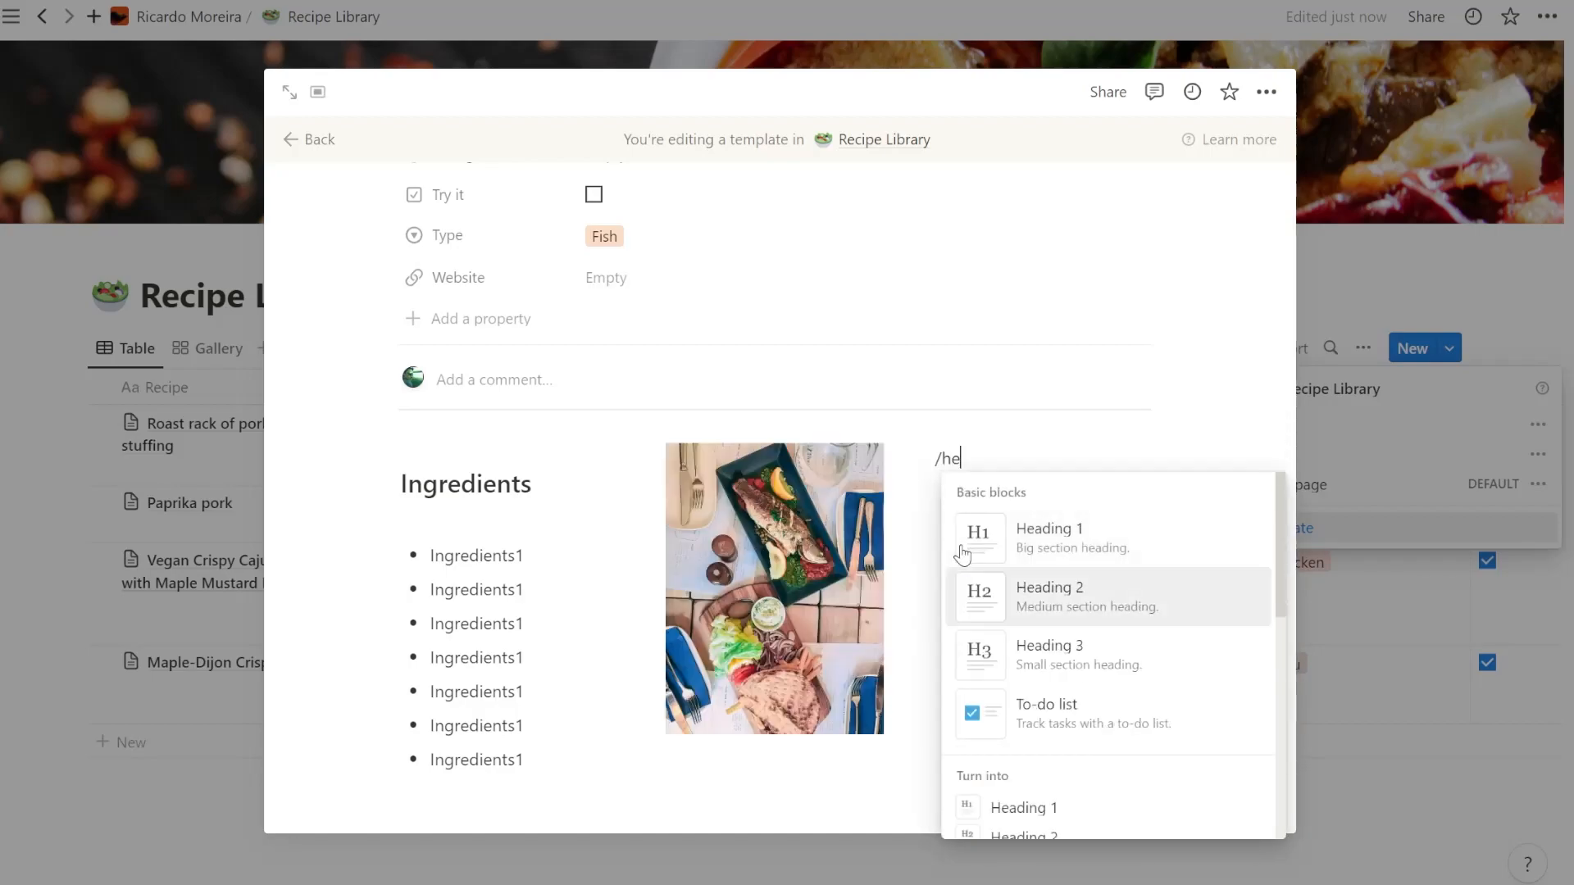
pyautogui.press('Return')
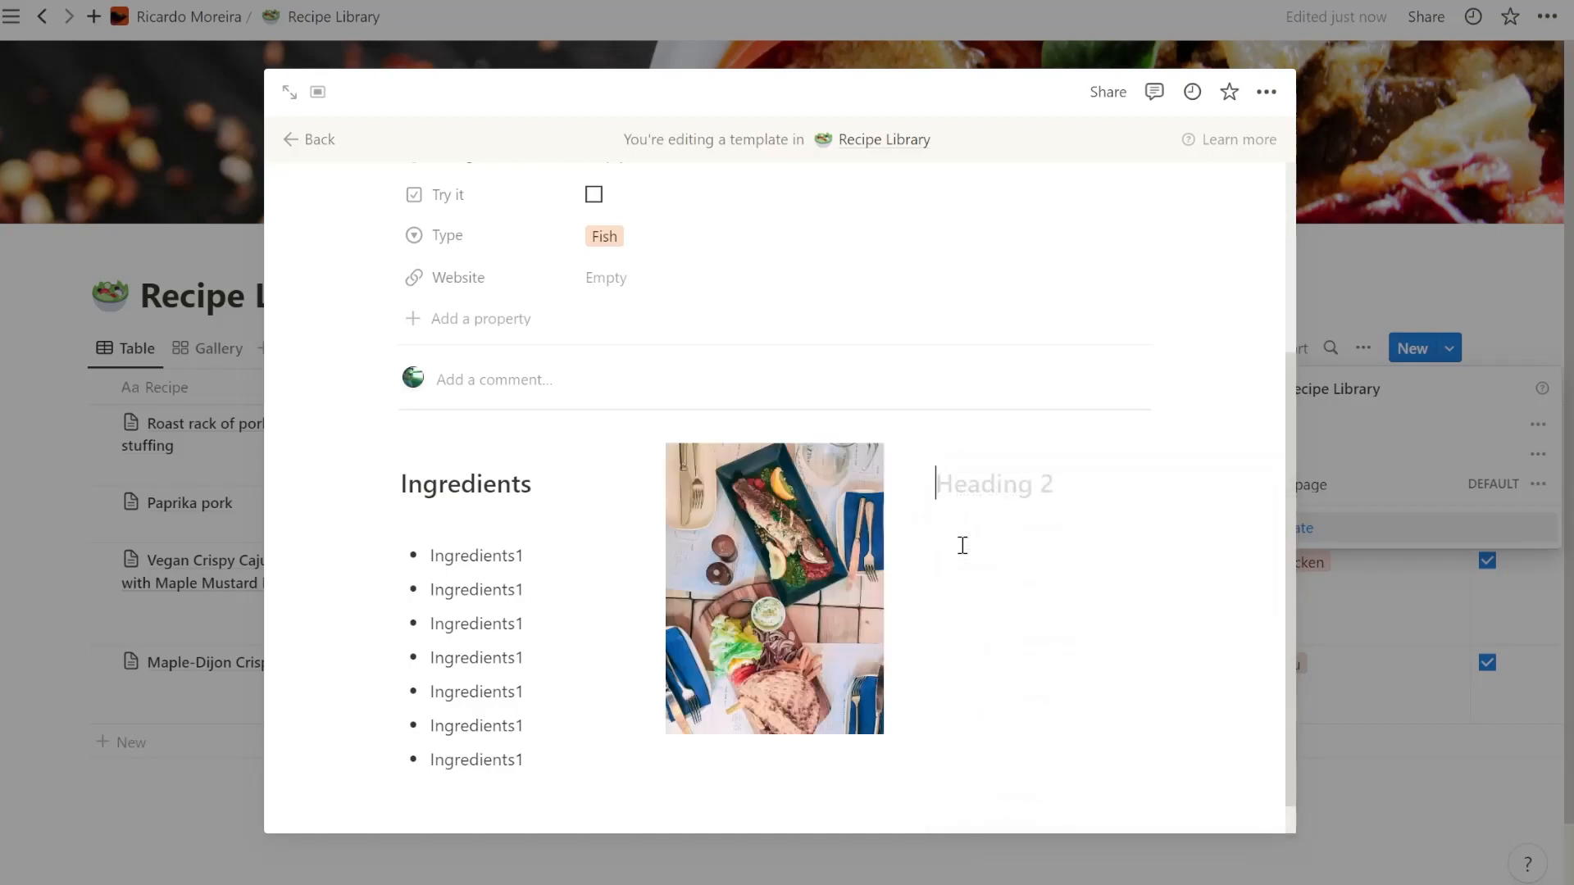
pyautogui.write('Method')
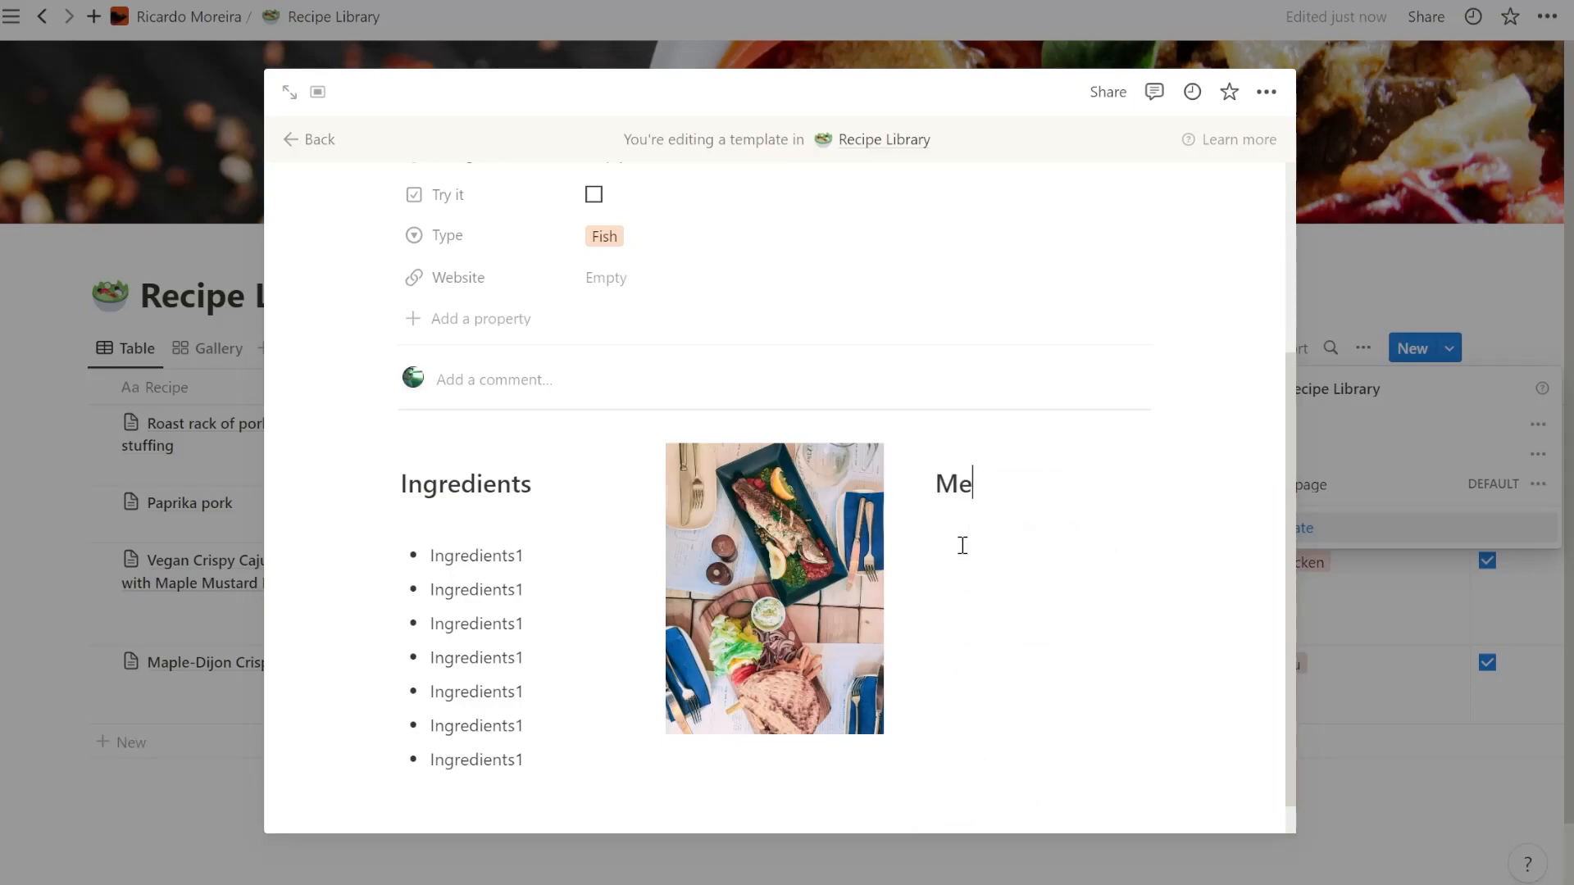
pyautogui.press('Return')
pyautogui.write('Text of the recipe')
pyautogui.press('Return')
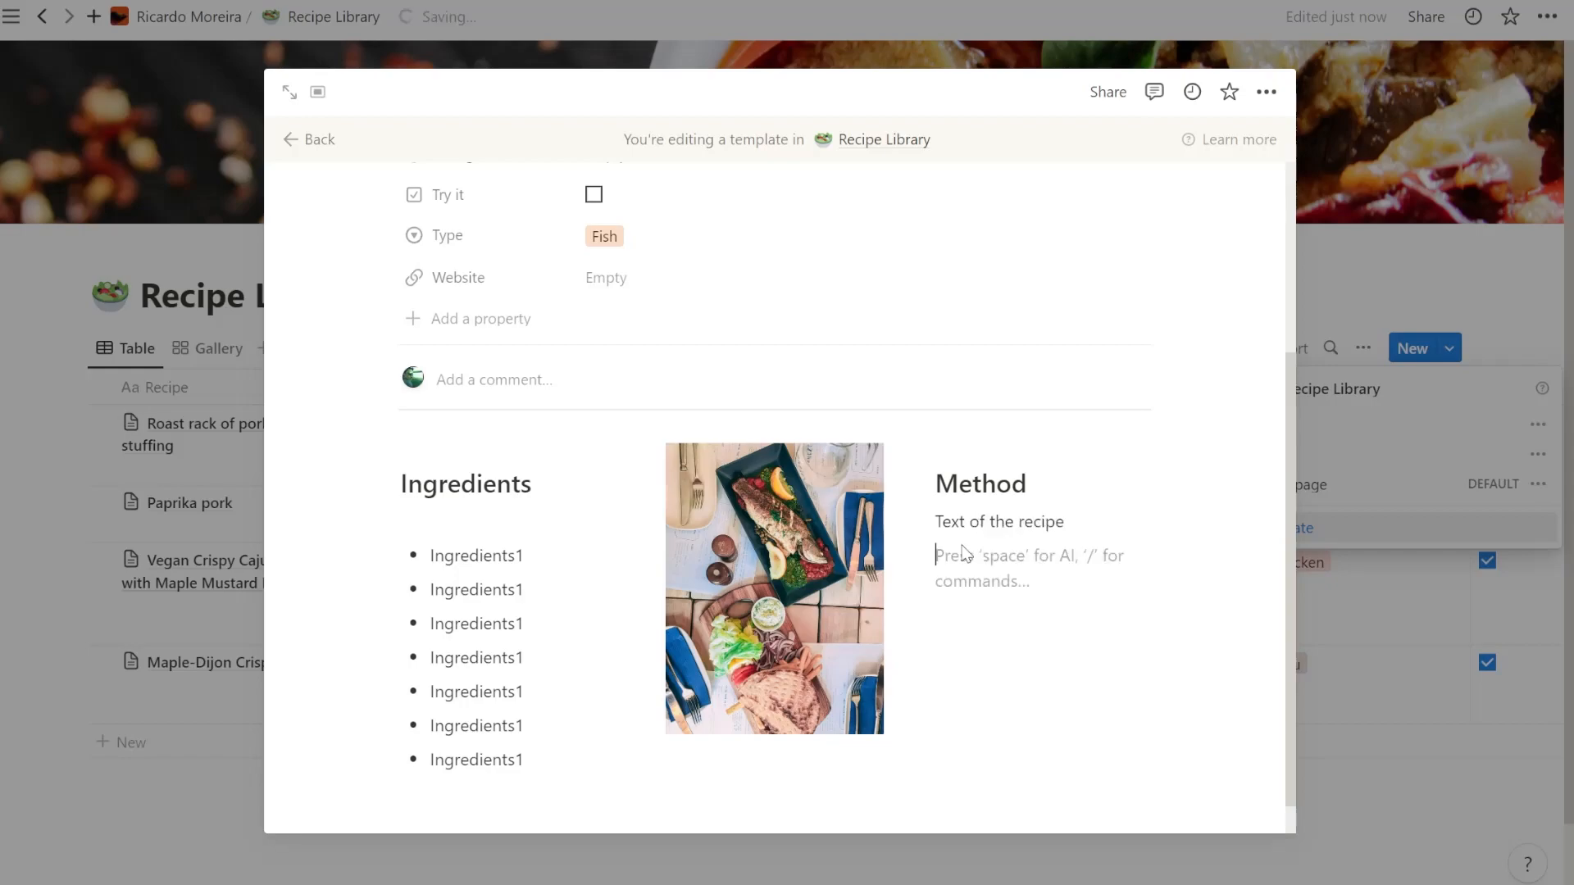
# Step: Open the Fish template as a full page and resize the three columns, making the middle image column much wider
pyautogui.click(289, 92)
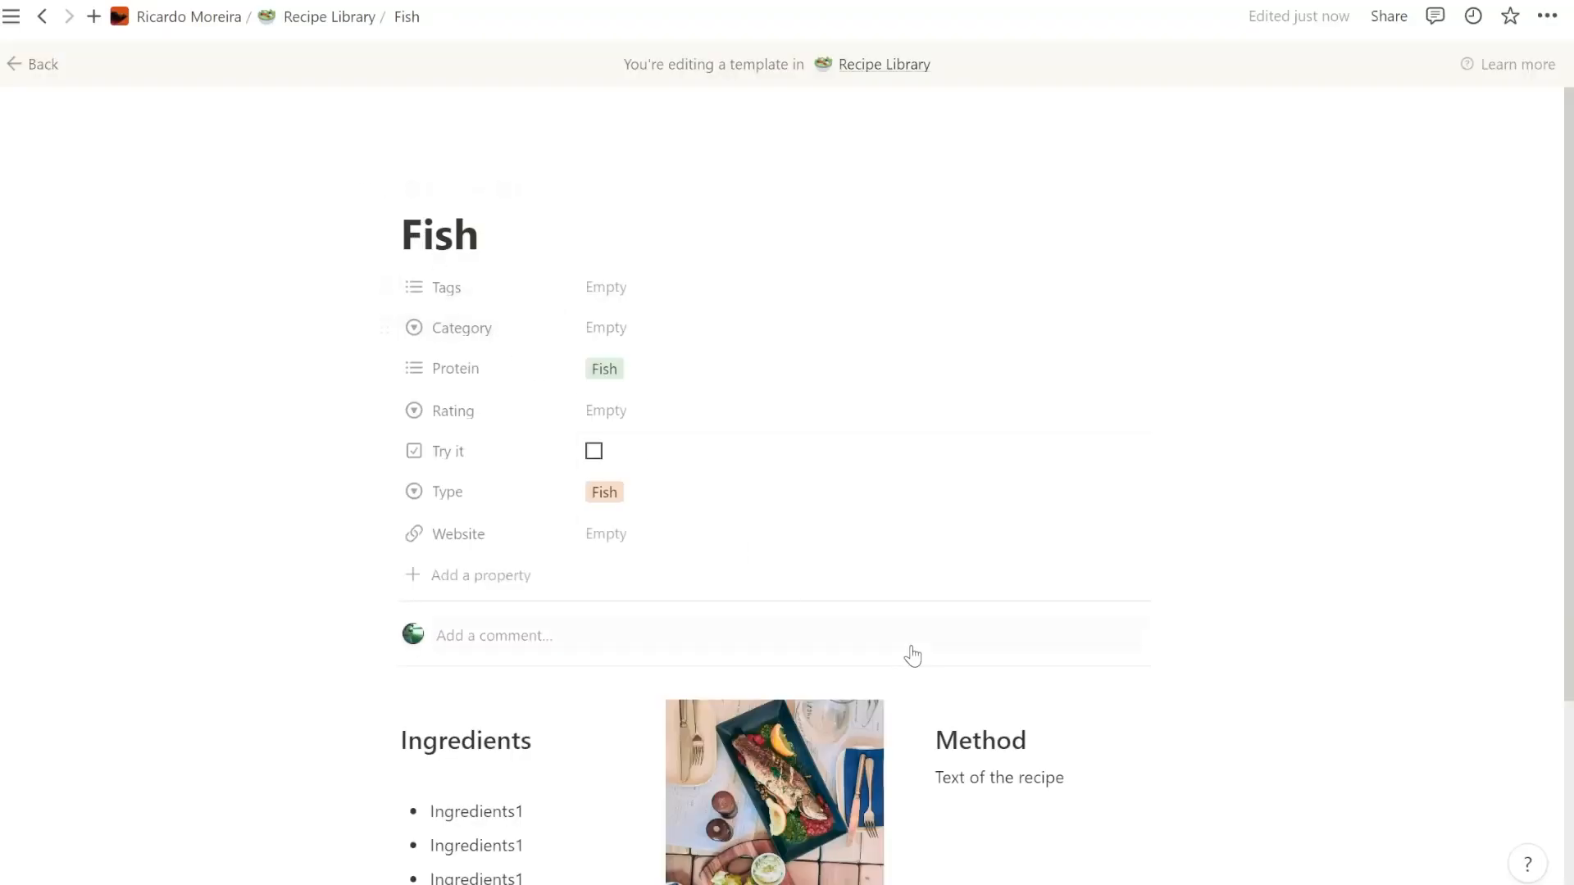
pyautogui.scroll(-4, 906, 653)
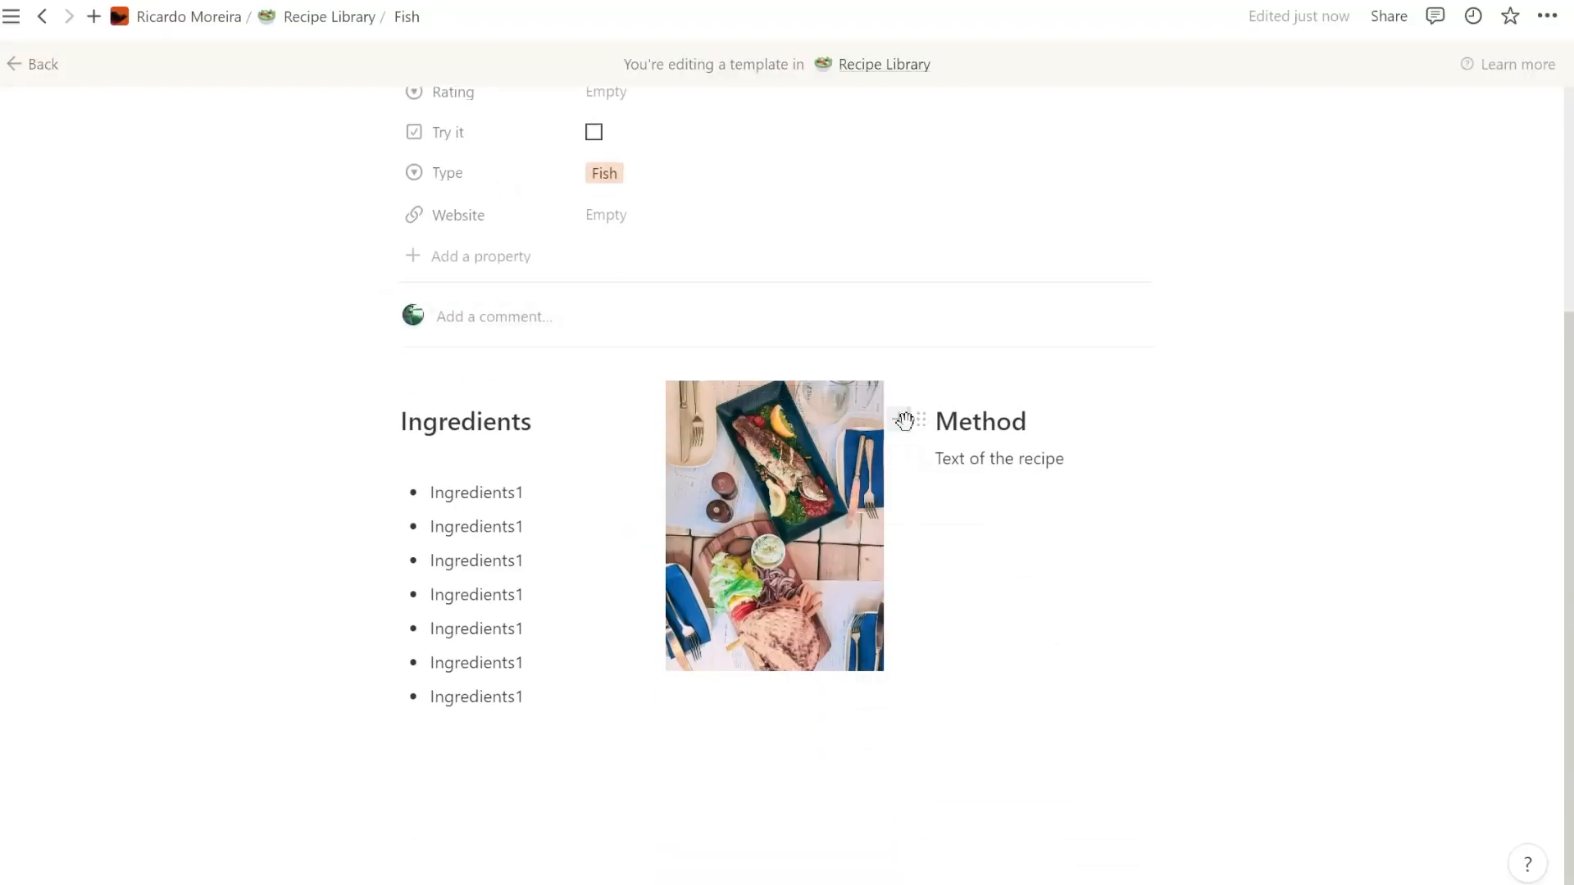
pyautogui.moveTo(910, 397); pyautogui.dragTo(1034, 381)
pyautogui.moveTo(1181, 426); pyautogui.dragTo(1286, 455)
pyautogui.moveTo(604, 474); pyautogui.dragTo(498, 460)
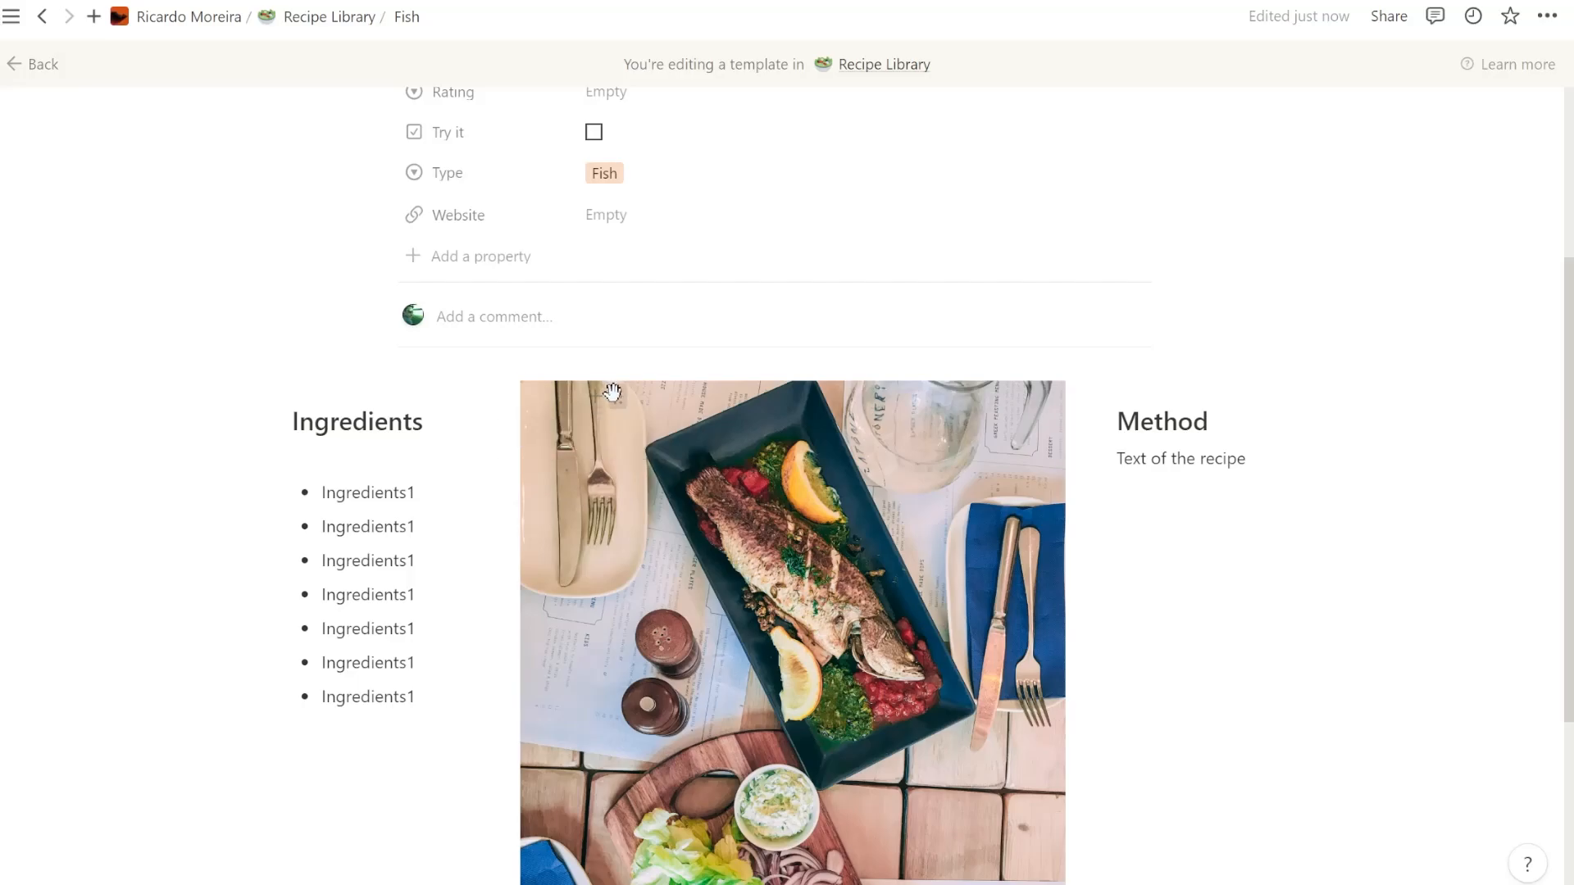
pyautogui.click(617, 398)
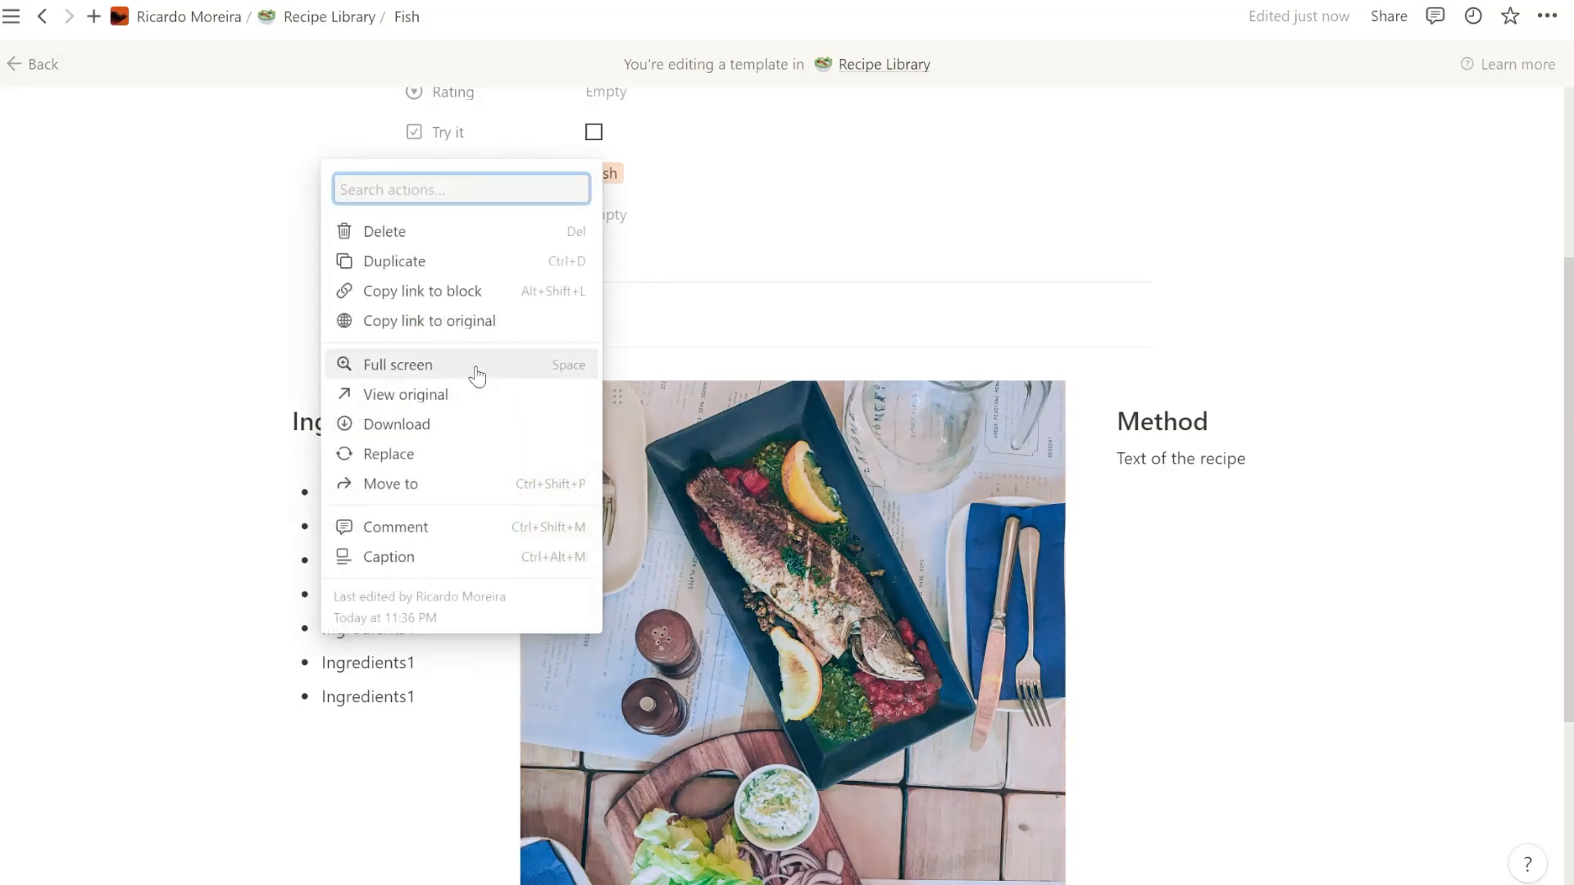
pyautogui.click(821, 457)
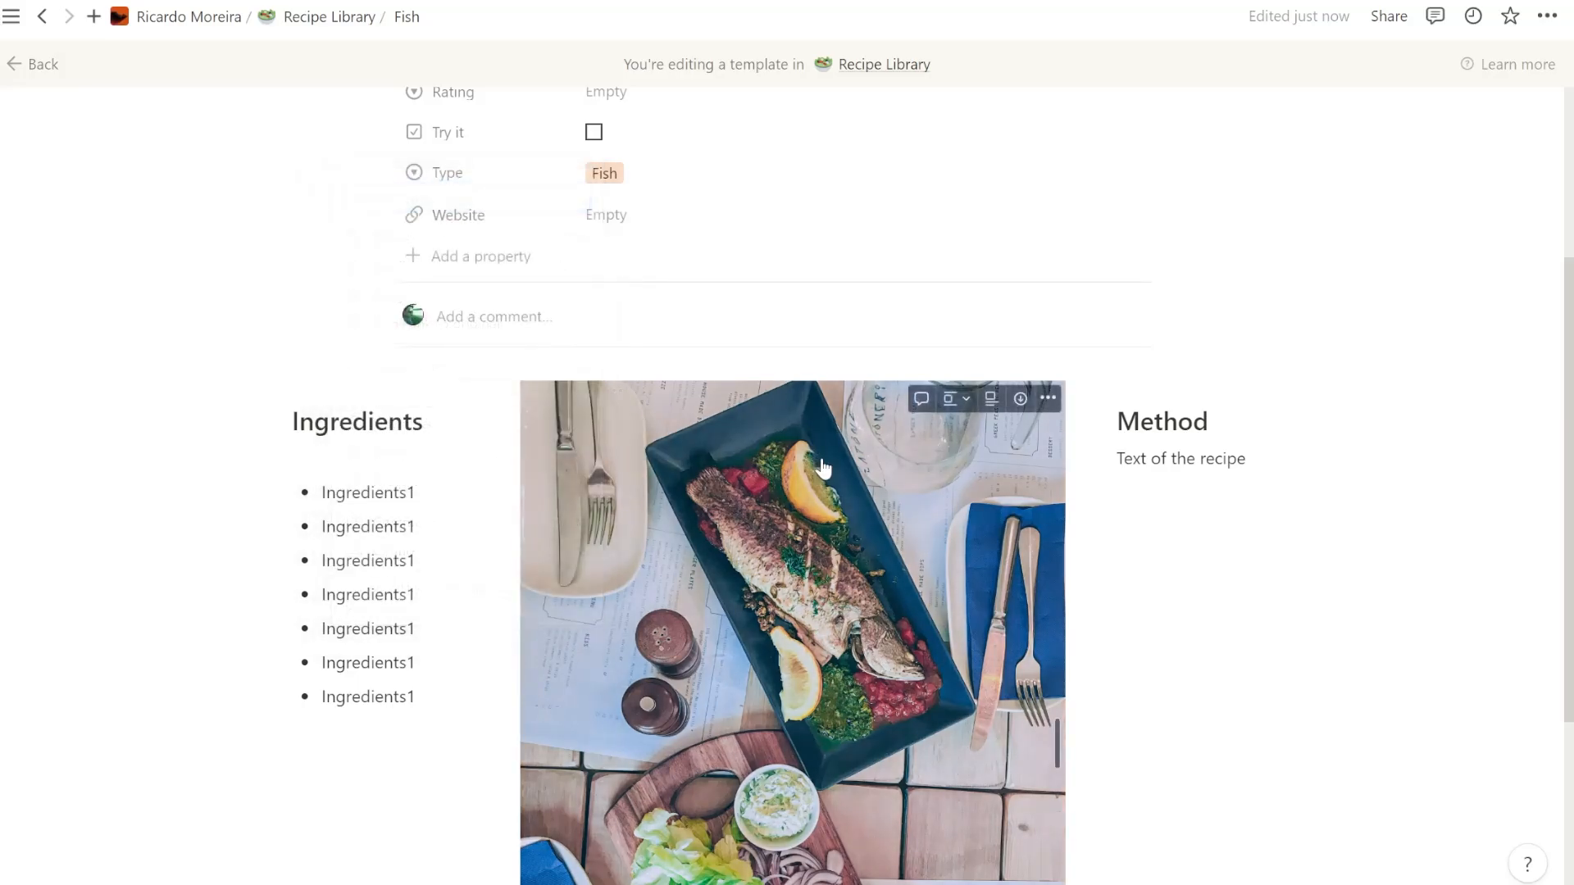
pyautogui.click(970, 400)
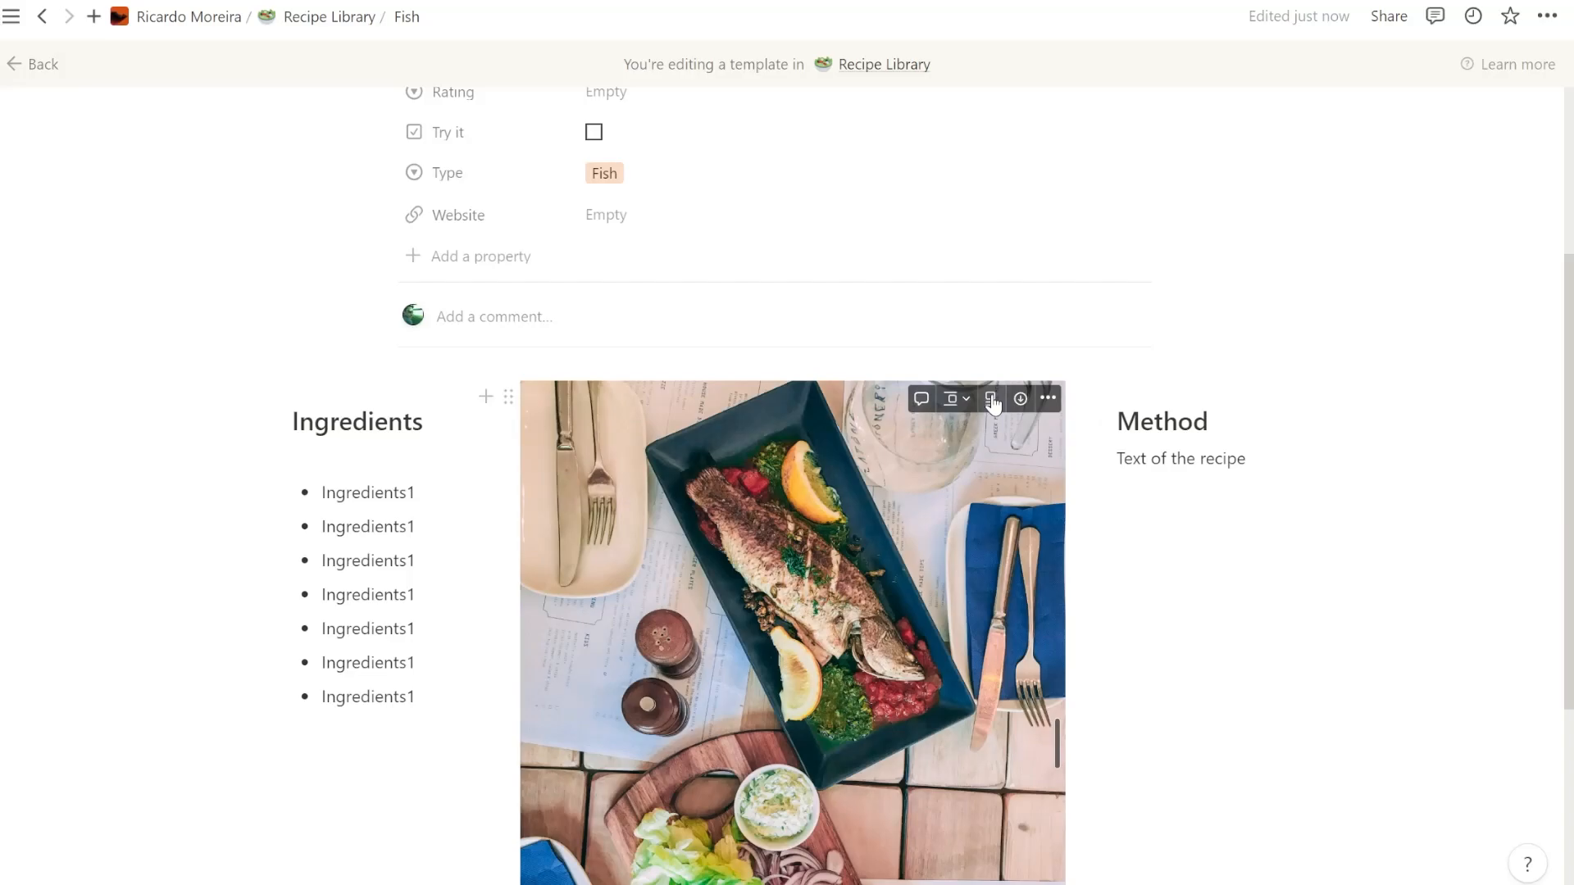
# Step: Add a page icon to the Fish template, searching the emojis for "fish" and choosing the blue fish
pyautogui.scroll(-1, 1141, 510)
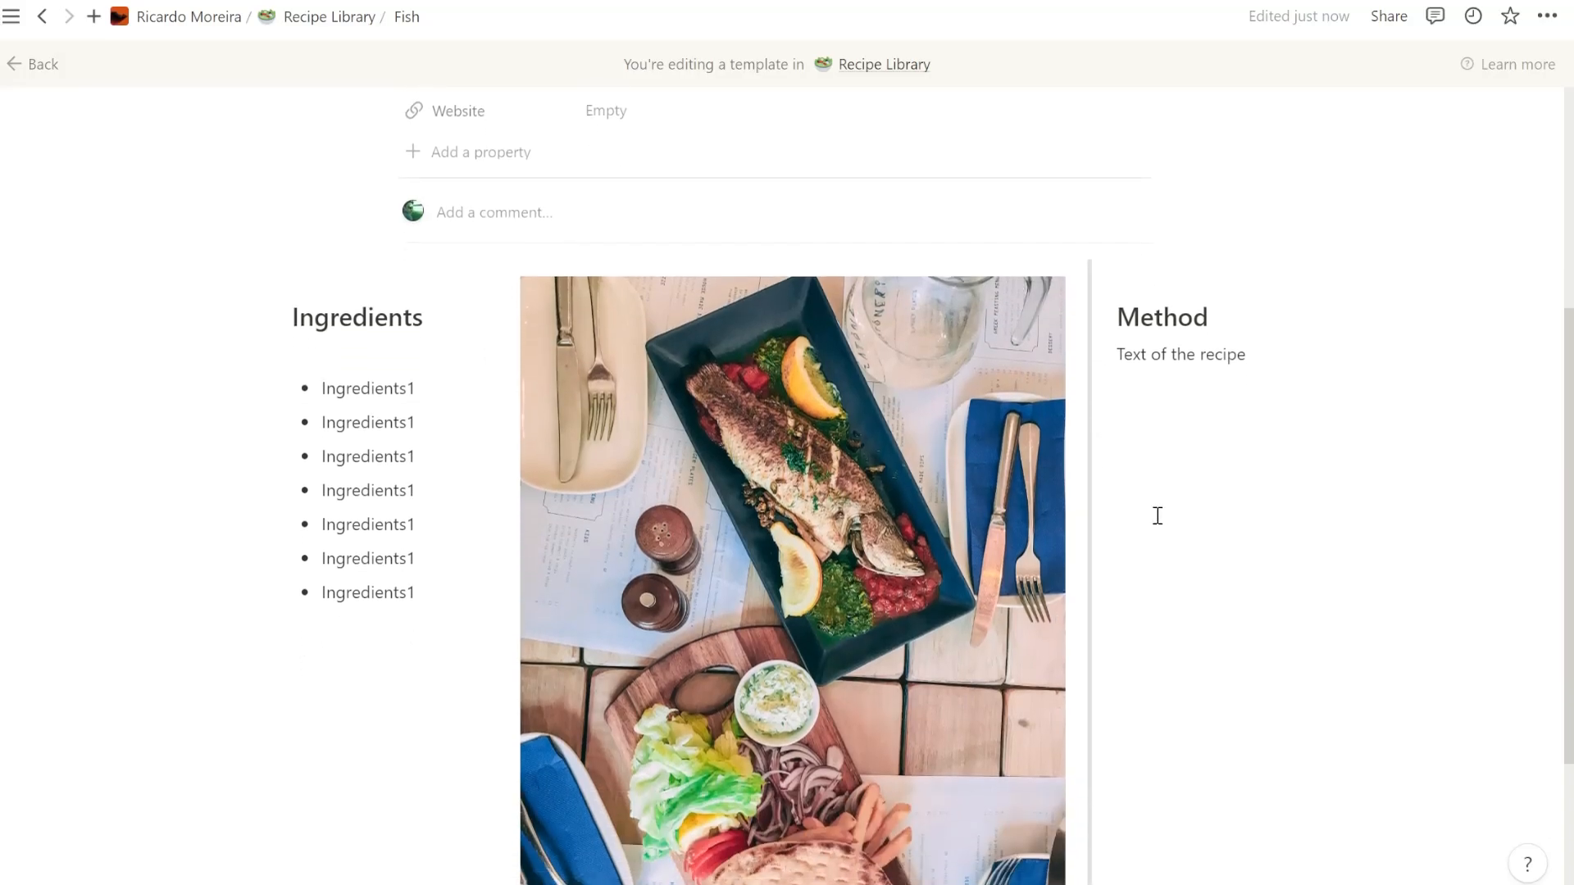
pyautogui.scroll(3, 1202, 657)
pyautogui.scroll(2, 1202, 660)
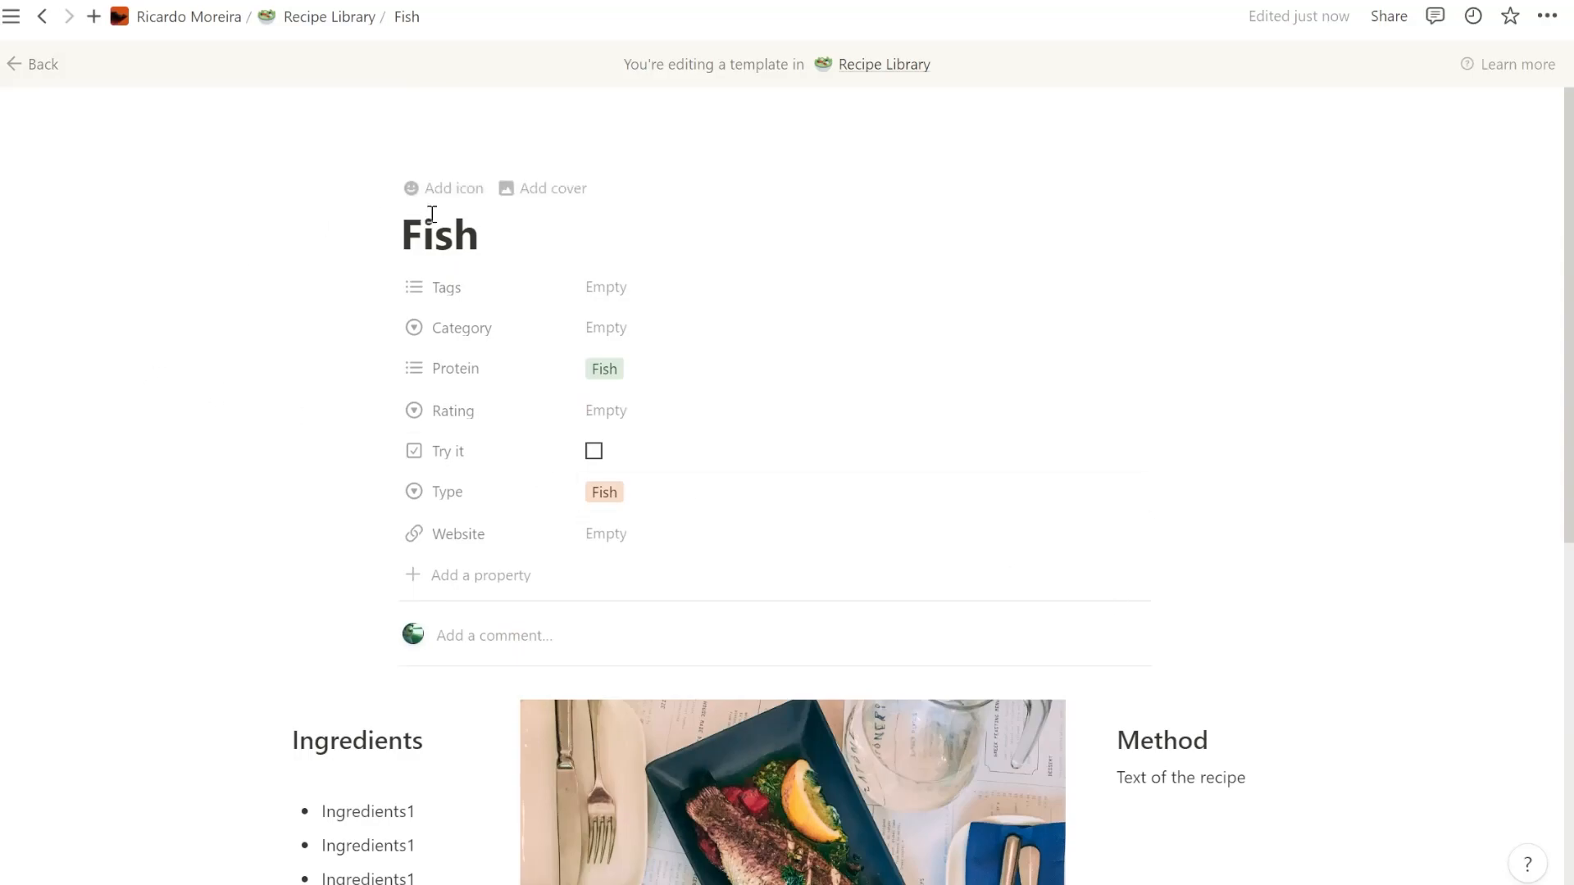
pyautogui.click(442, 185)
pyautogui.write('fish')
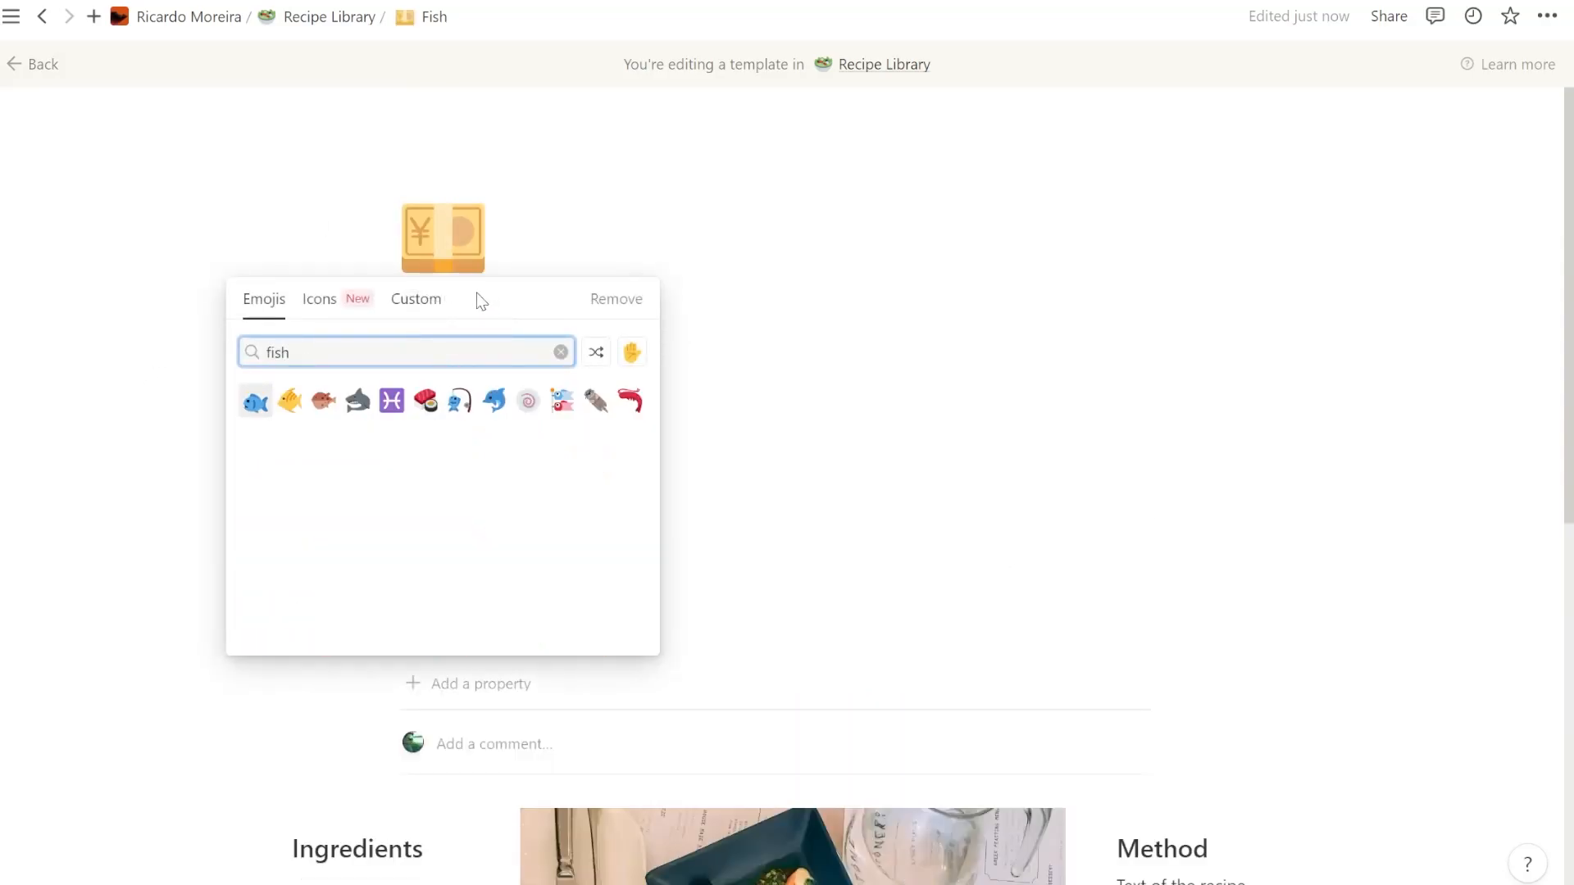
pyautogui.click(255, 401)
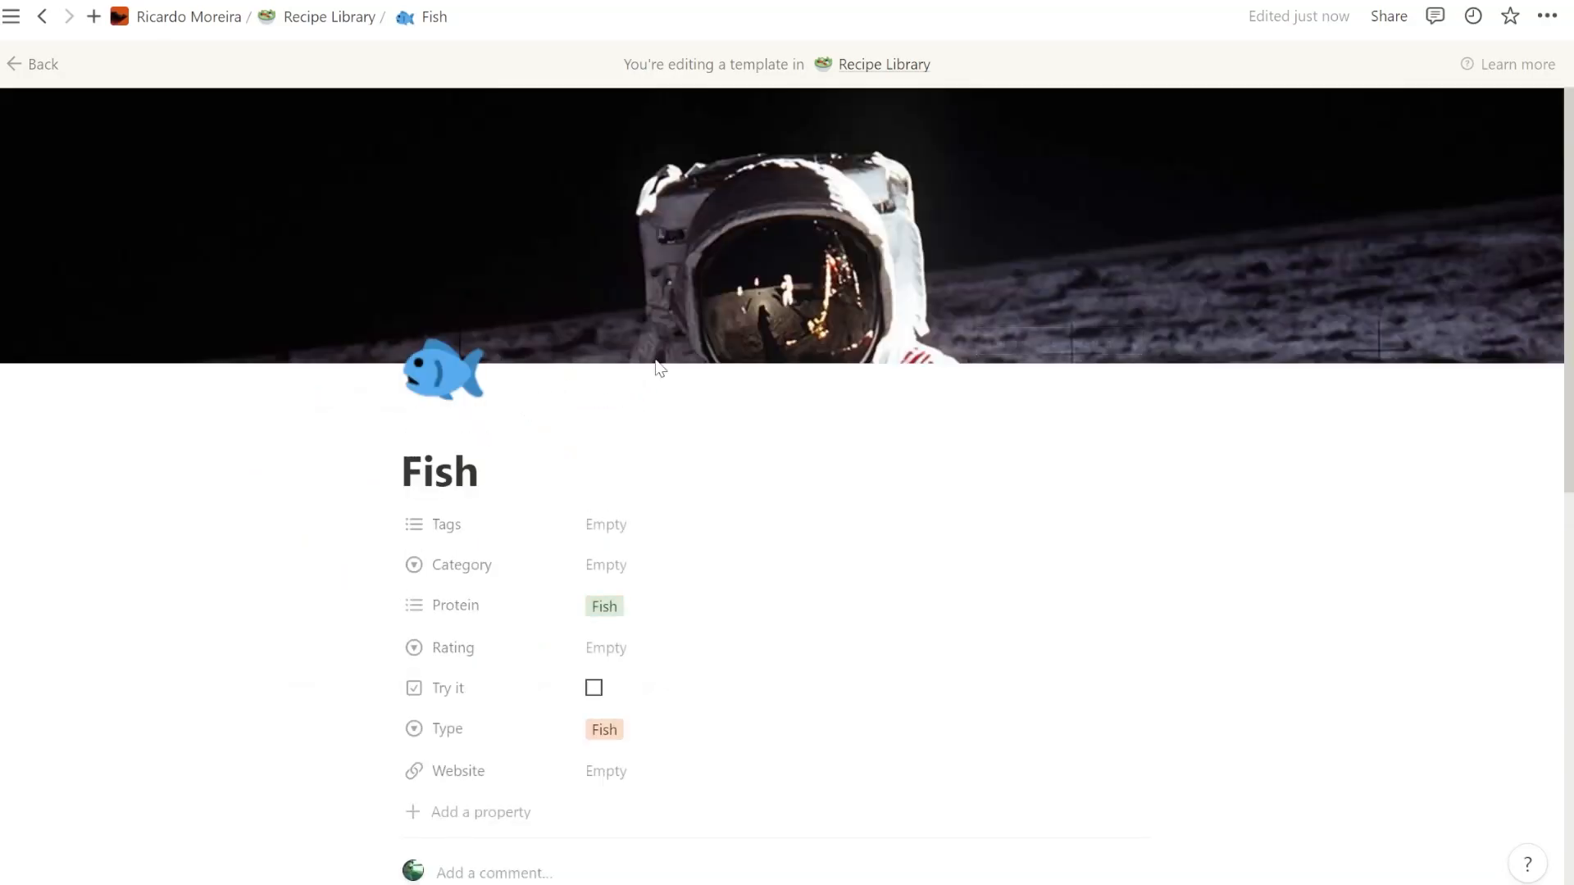
# Step: Give the Fish template a cover photo from Unsplash, searching for "grilled shrimp" and choosing the first result
pyautogui.click(1027, 346)
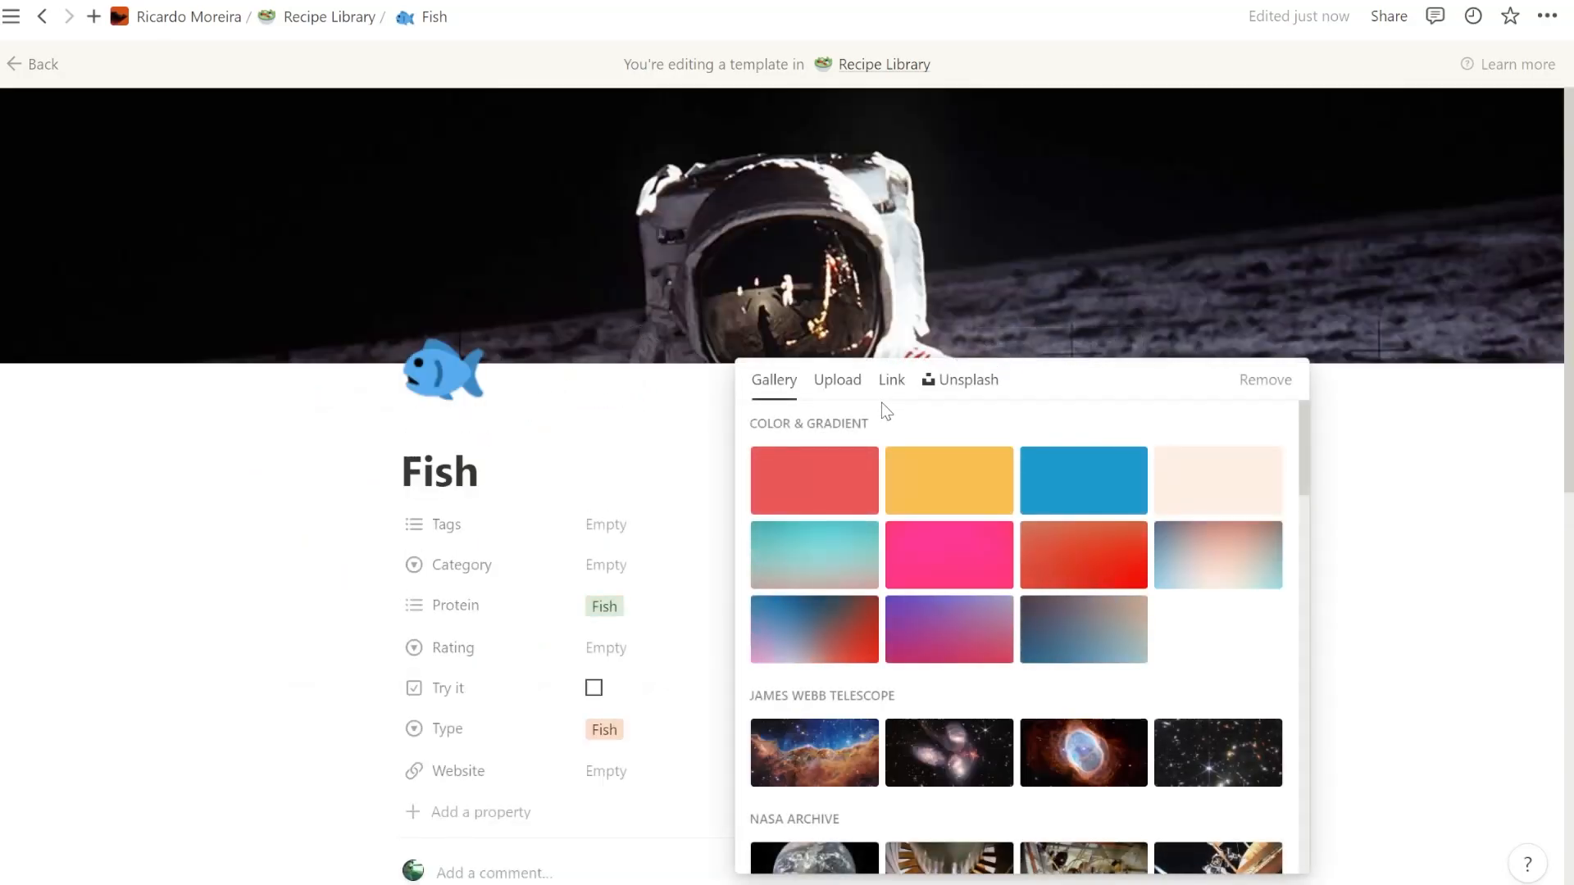
pyautogui.click(930, 400)
pyautogui.write('f')
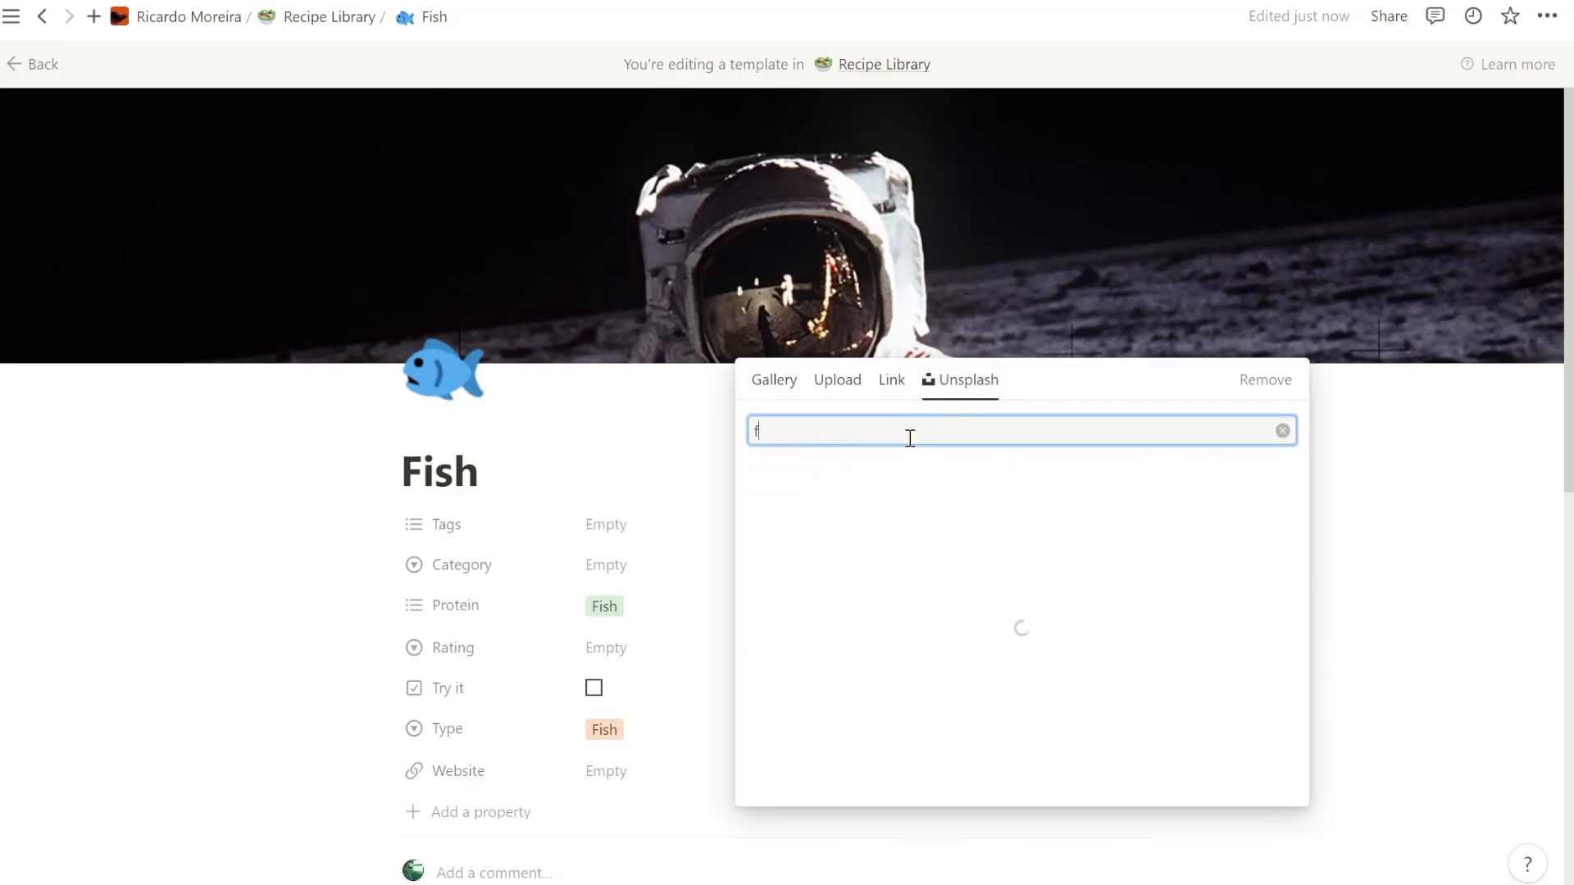
pyautogui.press('BackSpace')
pyautogui.write('sea')
pyautogui.press('BackSpace')
pyautogui.press('BackSpace')
pyautogui.press('BackSpace')
pyautogui.write('grilled shrimp')
pyautogui.click(820, 525)
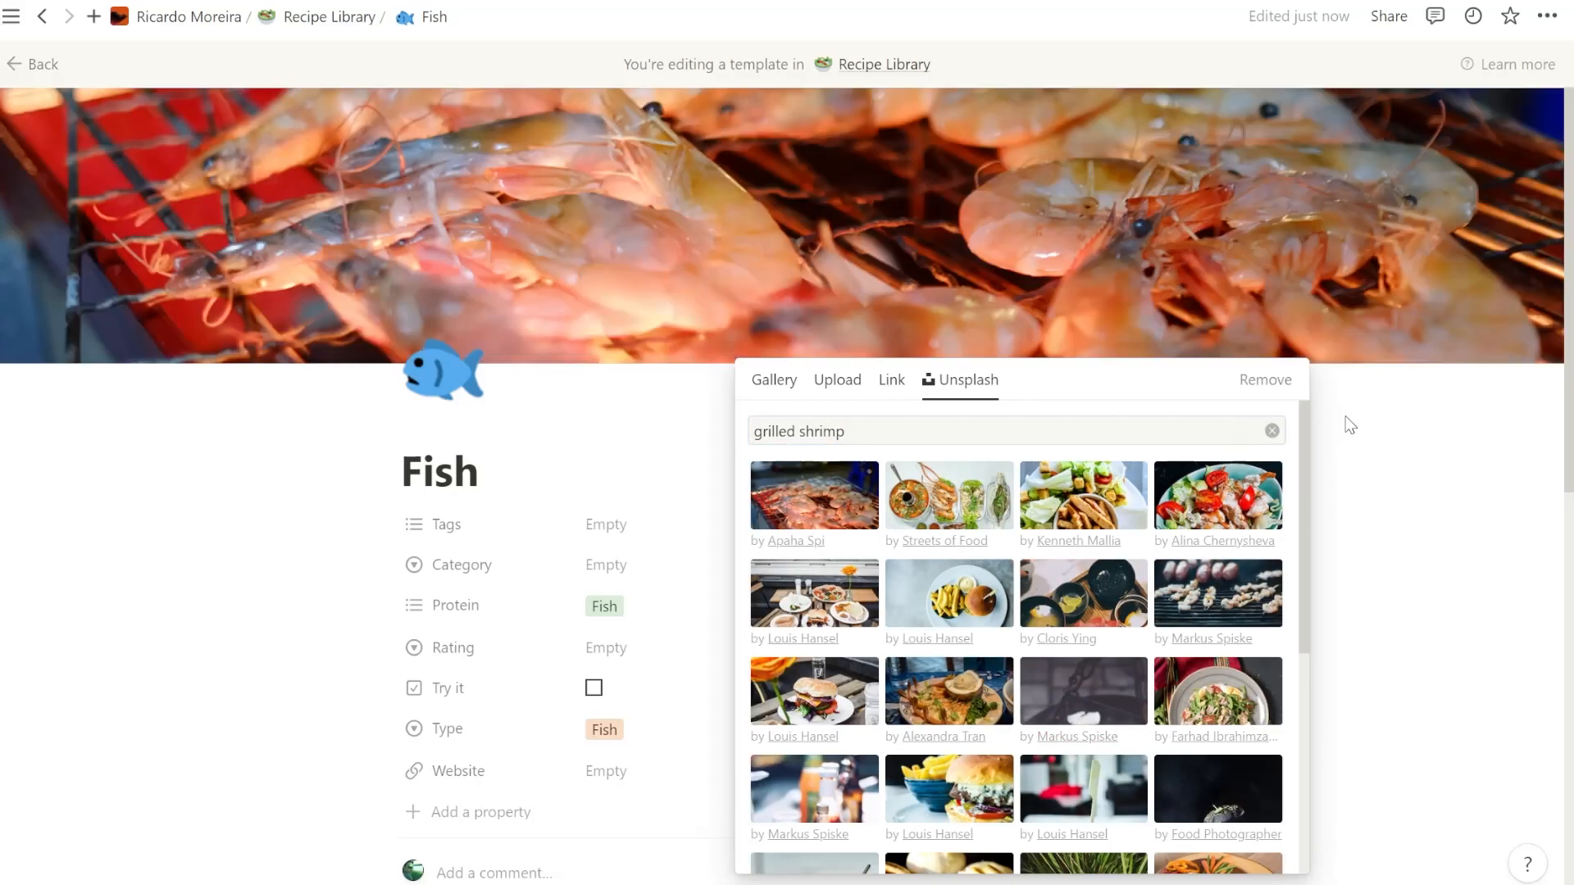
pyautogui.click(1342, 420)
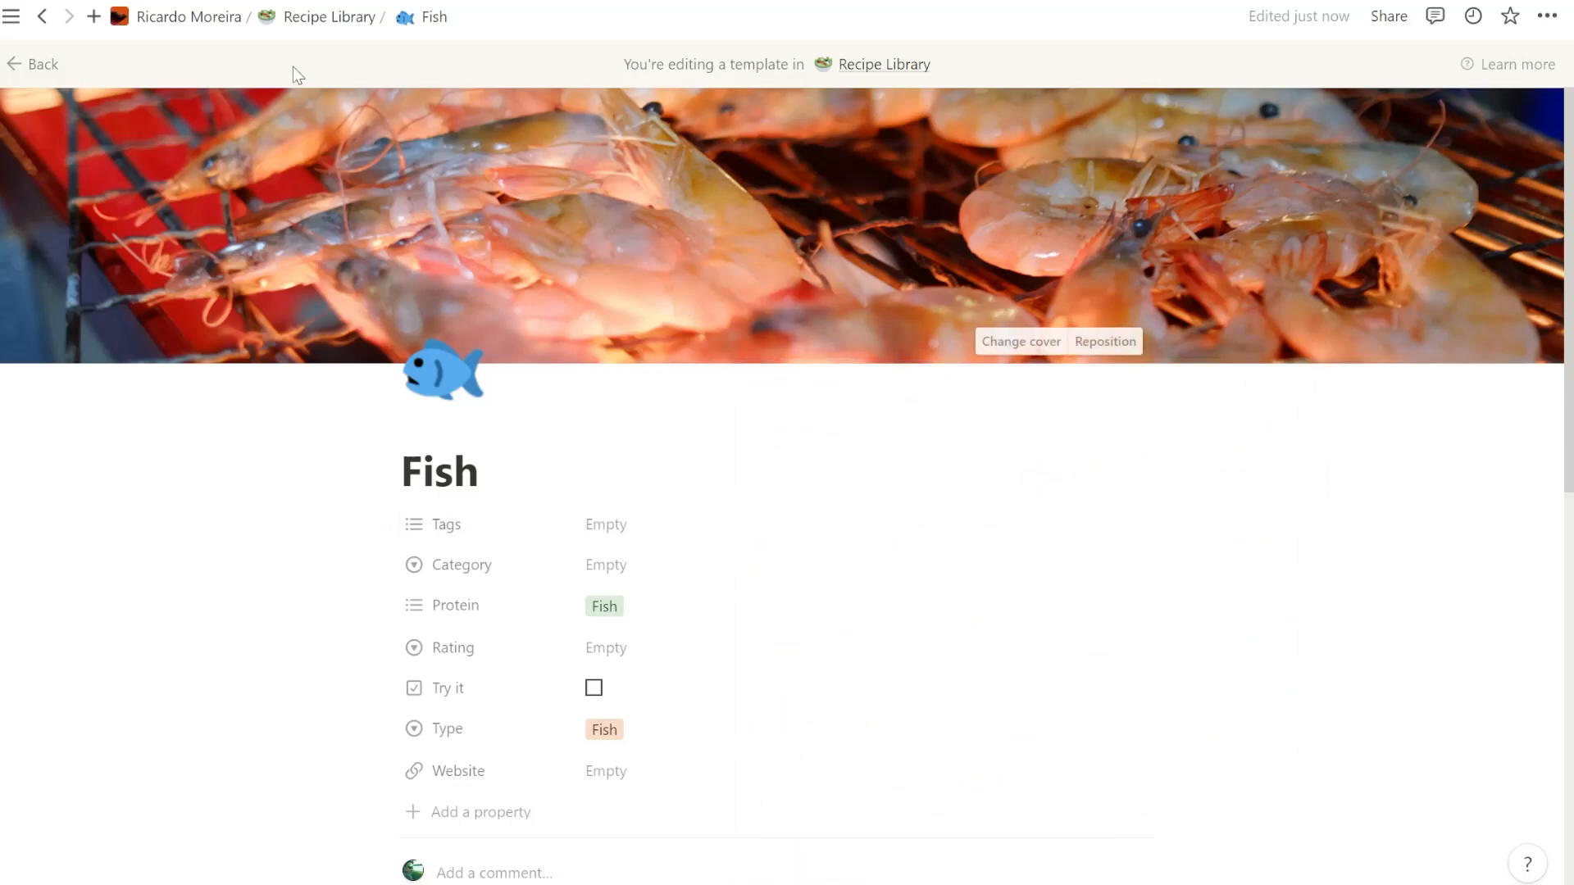
# Step: Return to the Recipe Library, switch to the Gallery view and create a new page from the Drinks template
pyautogui.click(332, 17)
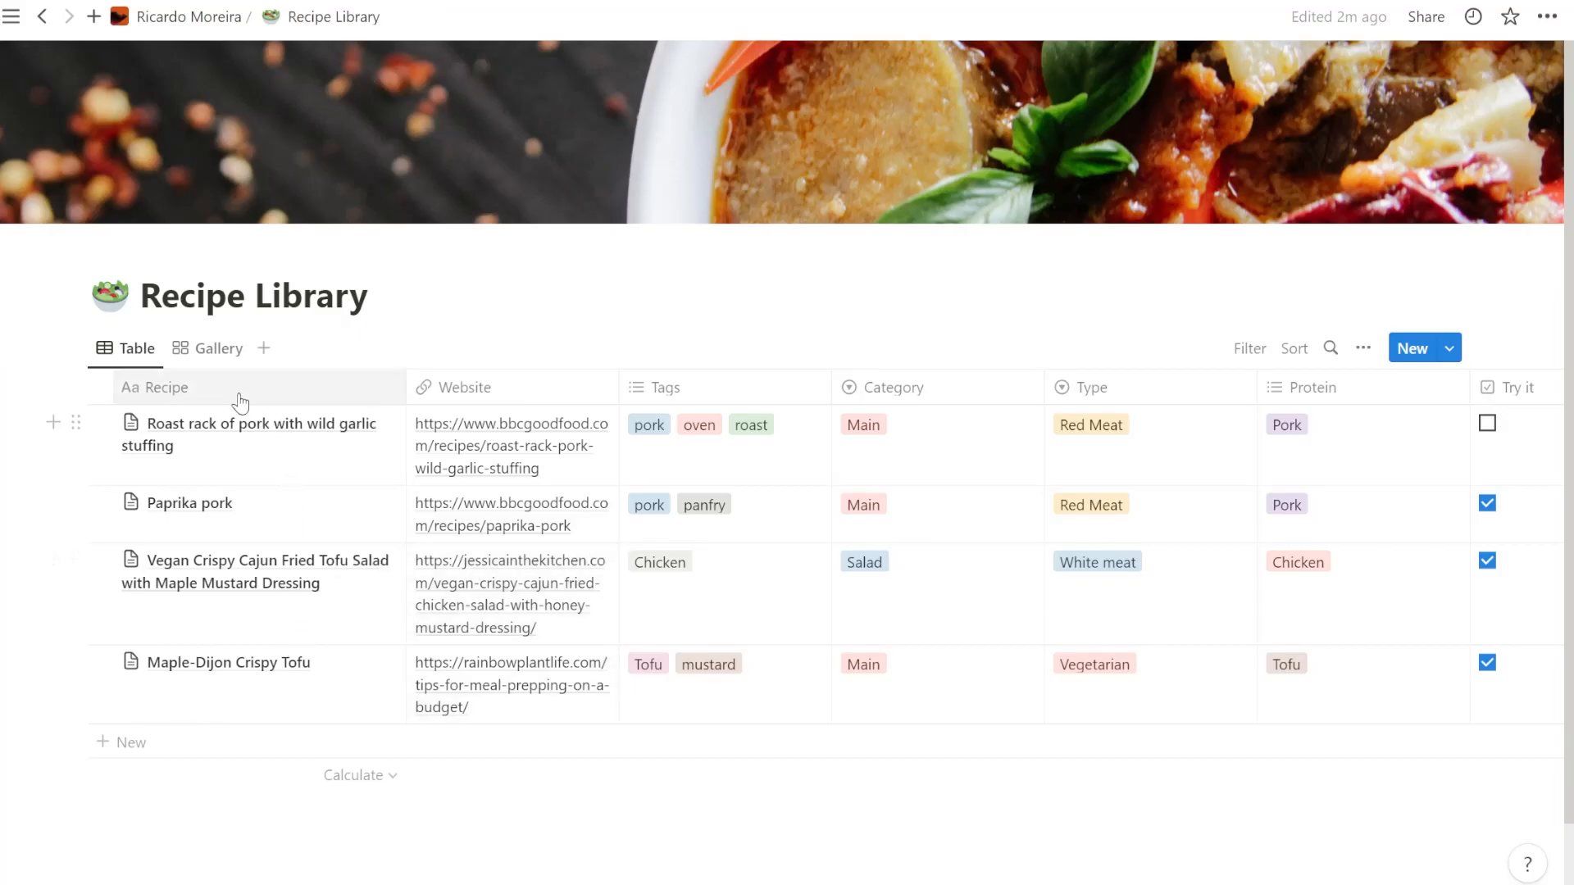
pyautogui.click(218, 357)
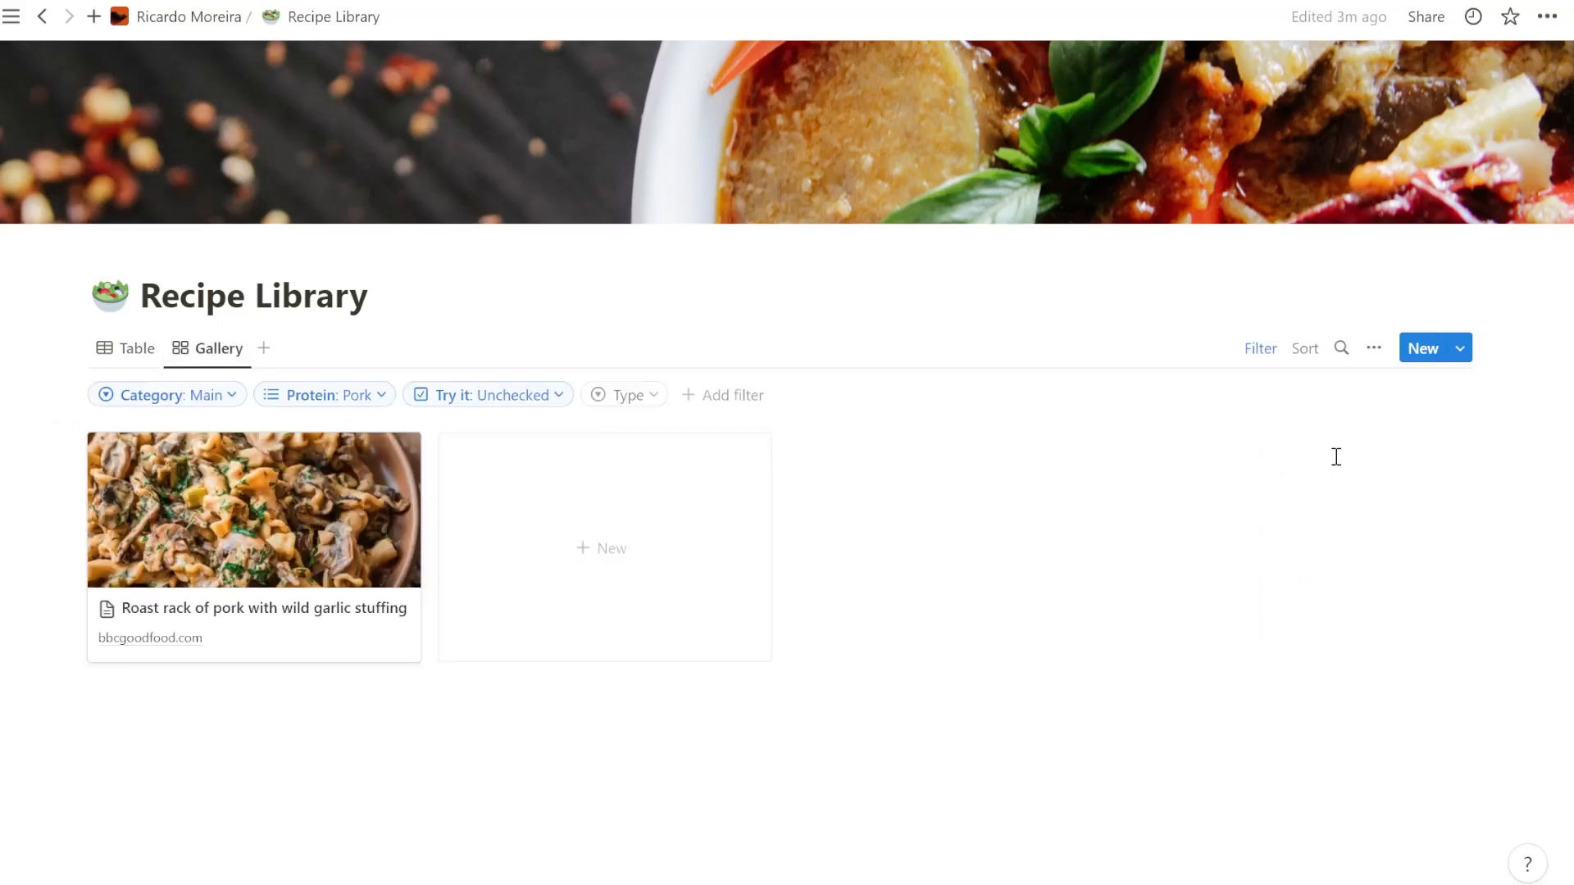
pyautogui.click(1461, 348)
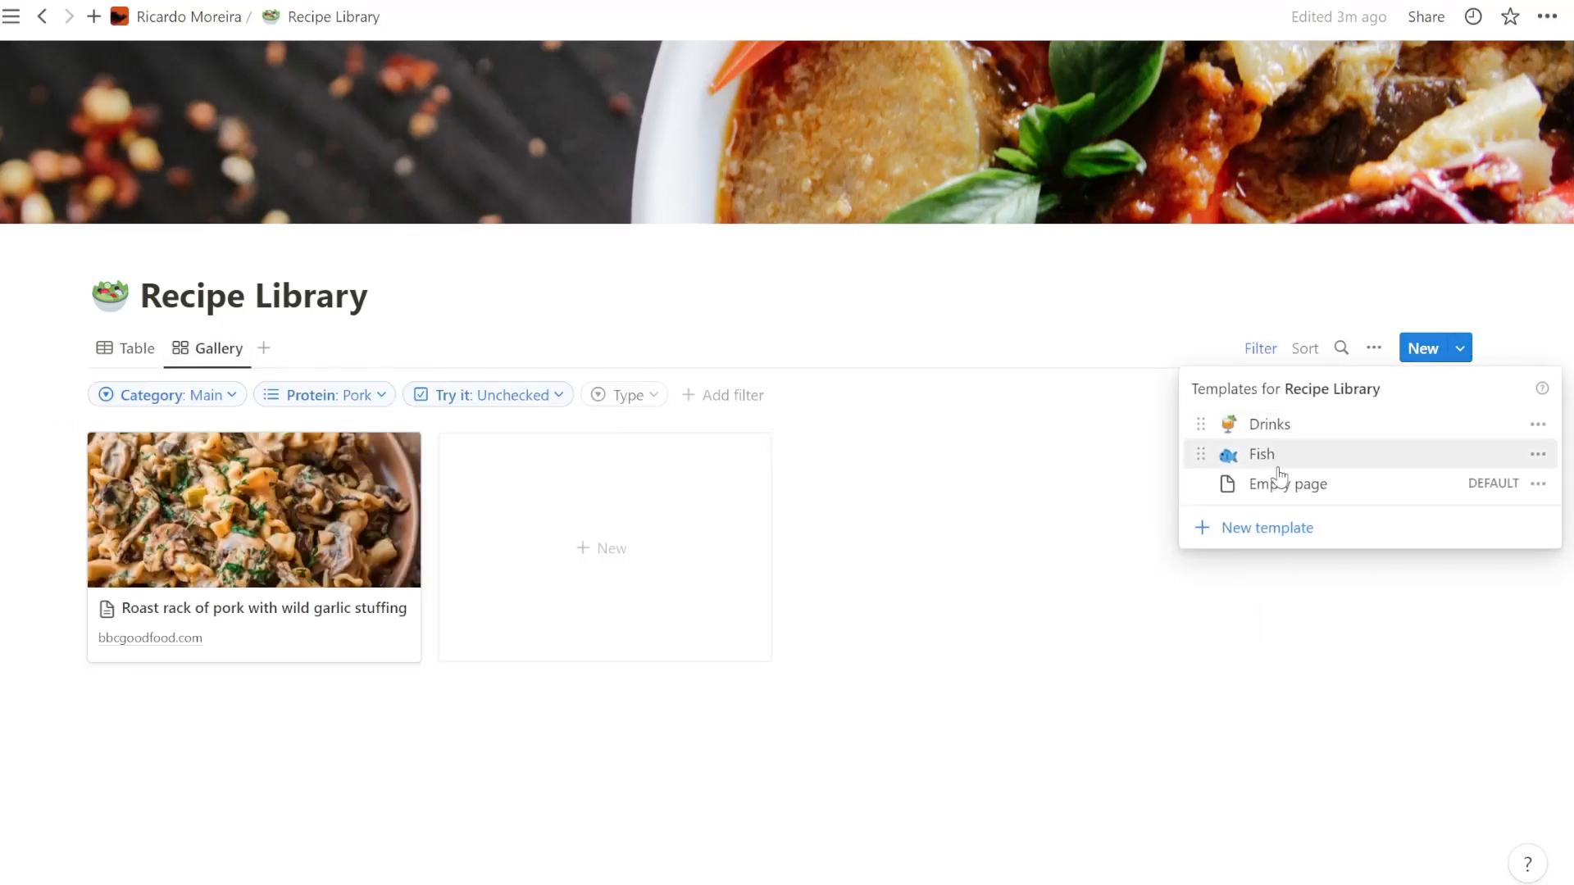
pyautogui.click(1273, 424)
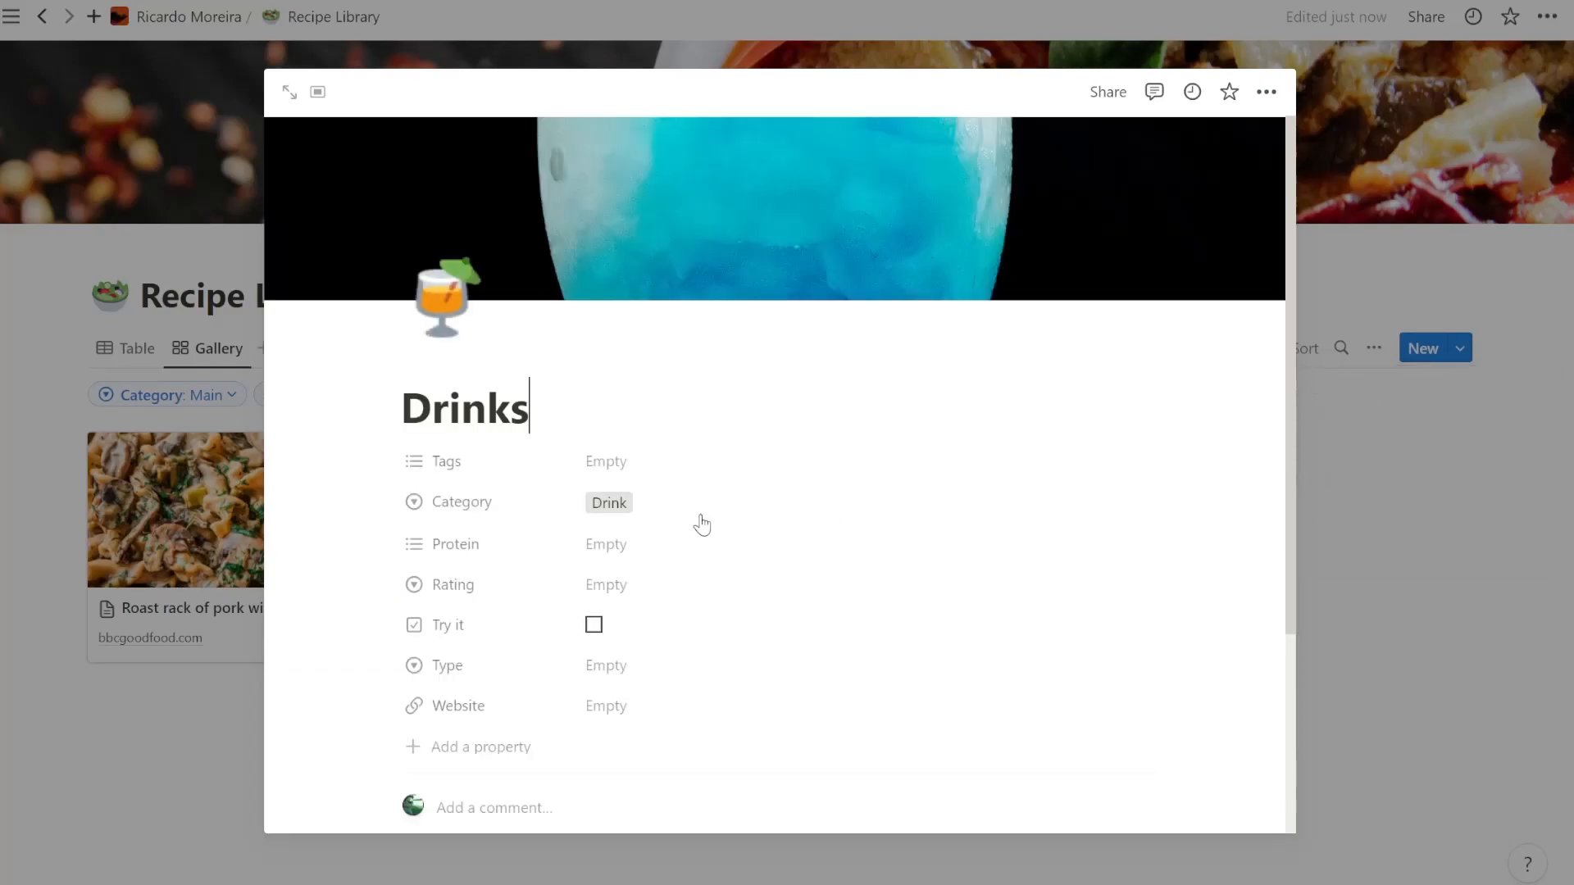
# Step: Look through the new Drinks page's content and view the replacement options for its drink image without changing it
pyautogui.scroll(-10, 625, 505)
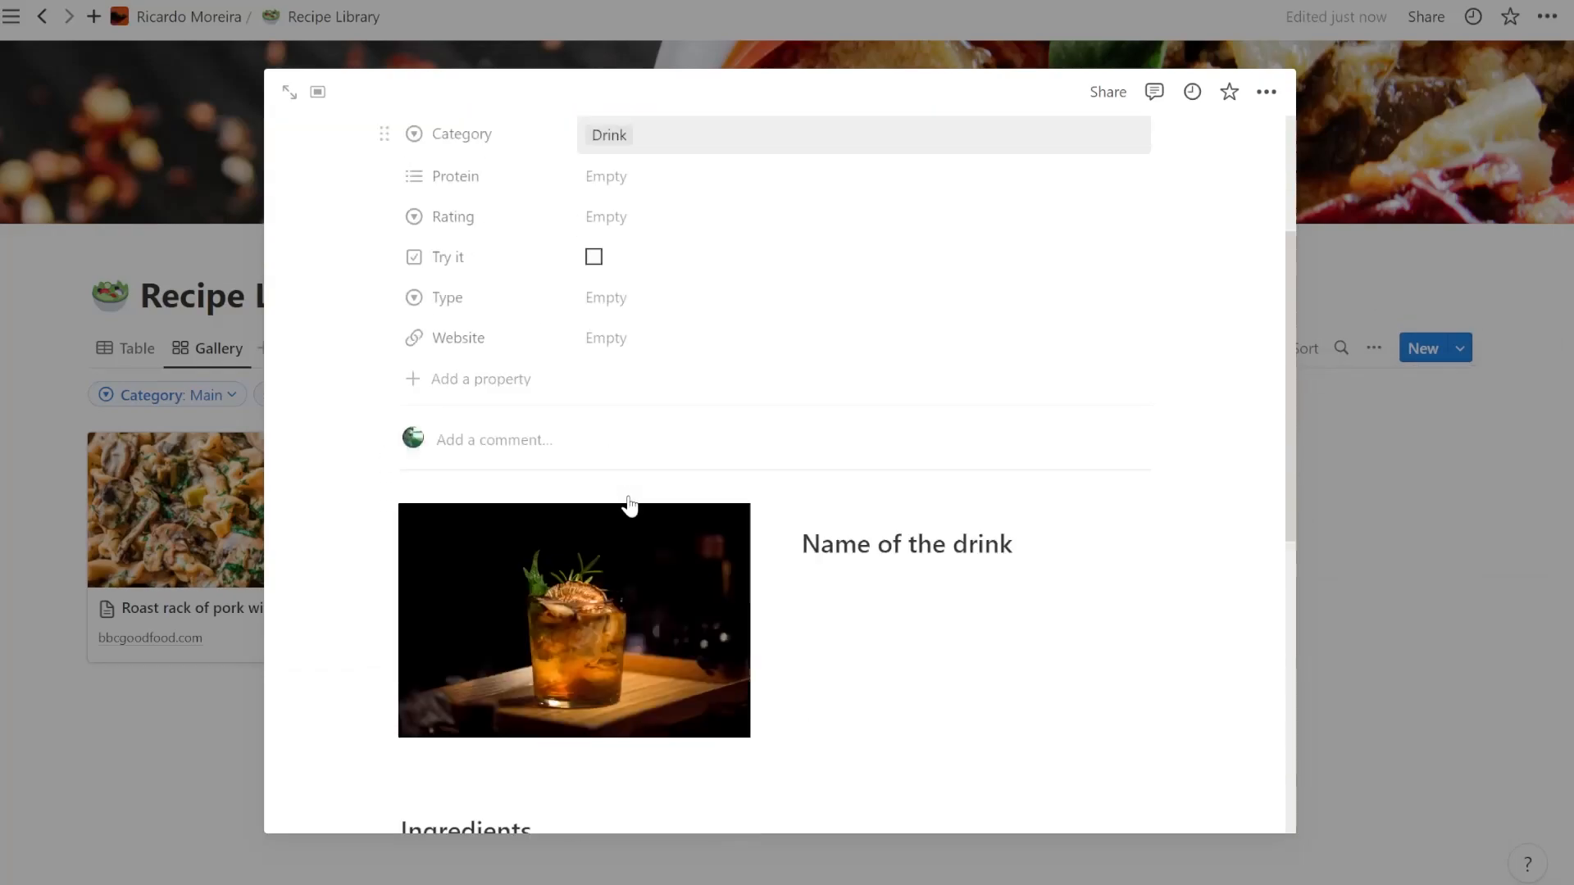
pyautogui.moveTo(650, 256)
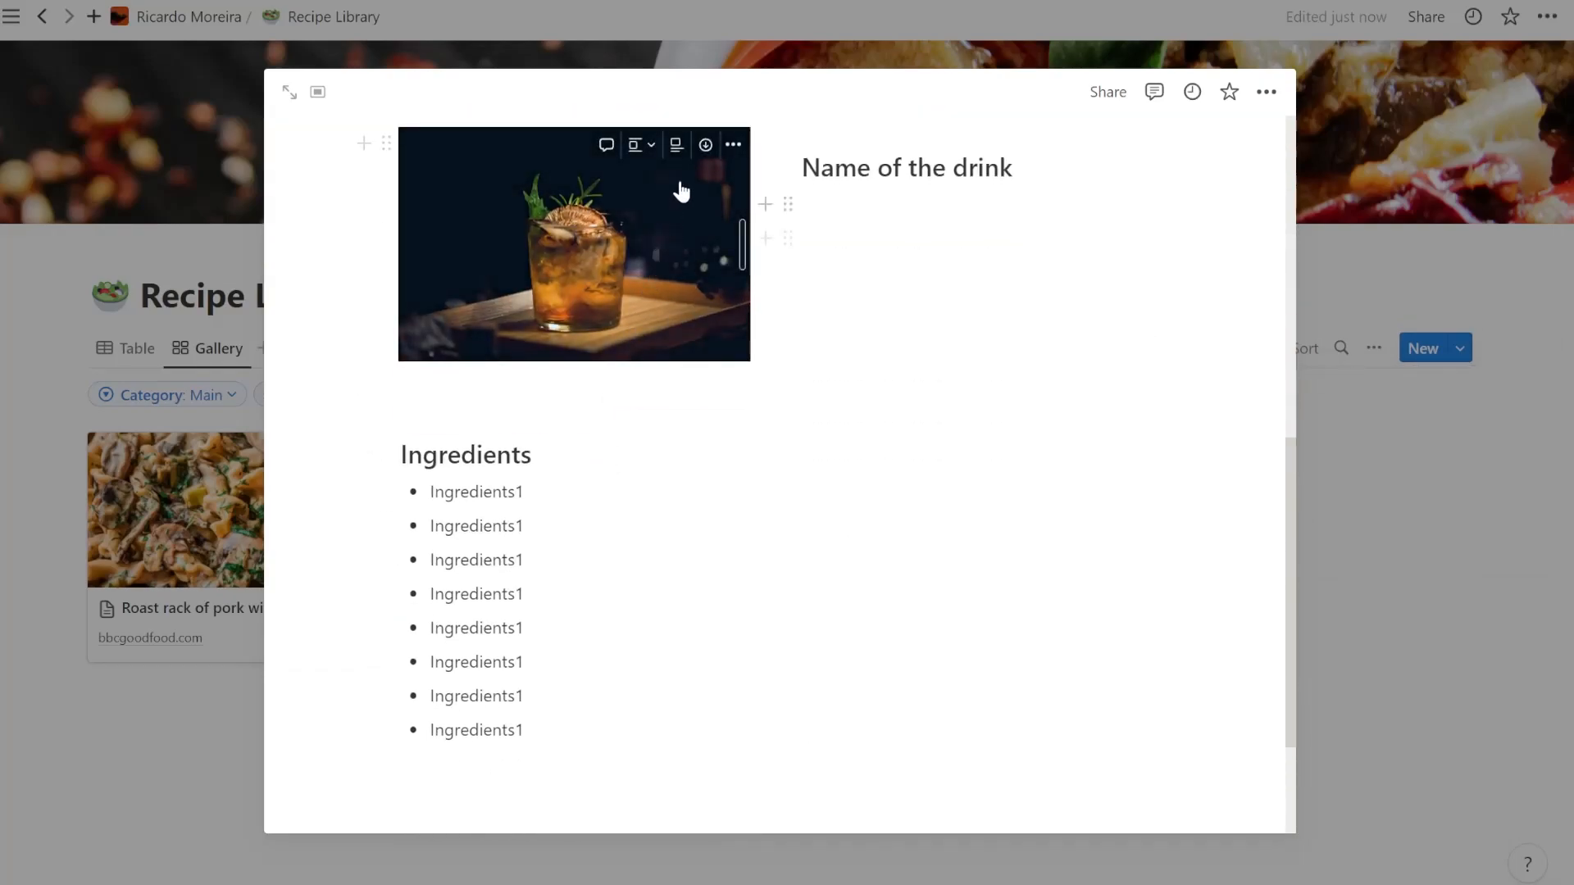
pyautogui.click(734, 147)
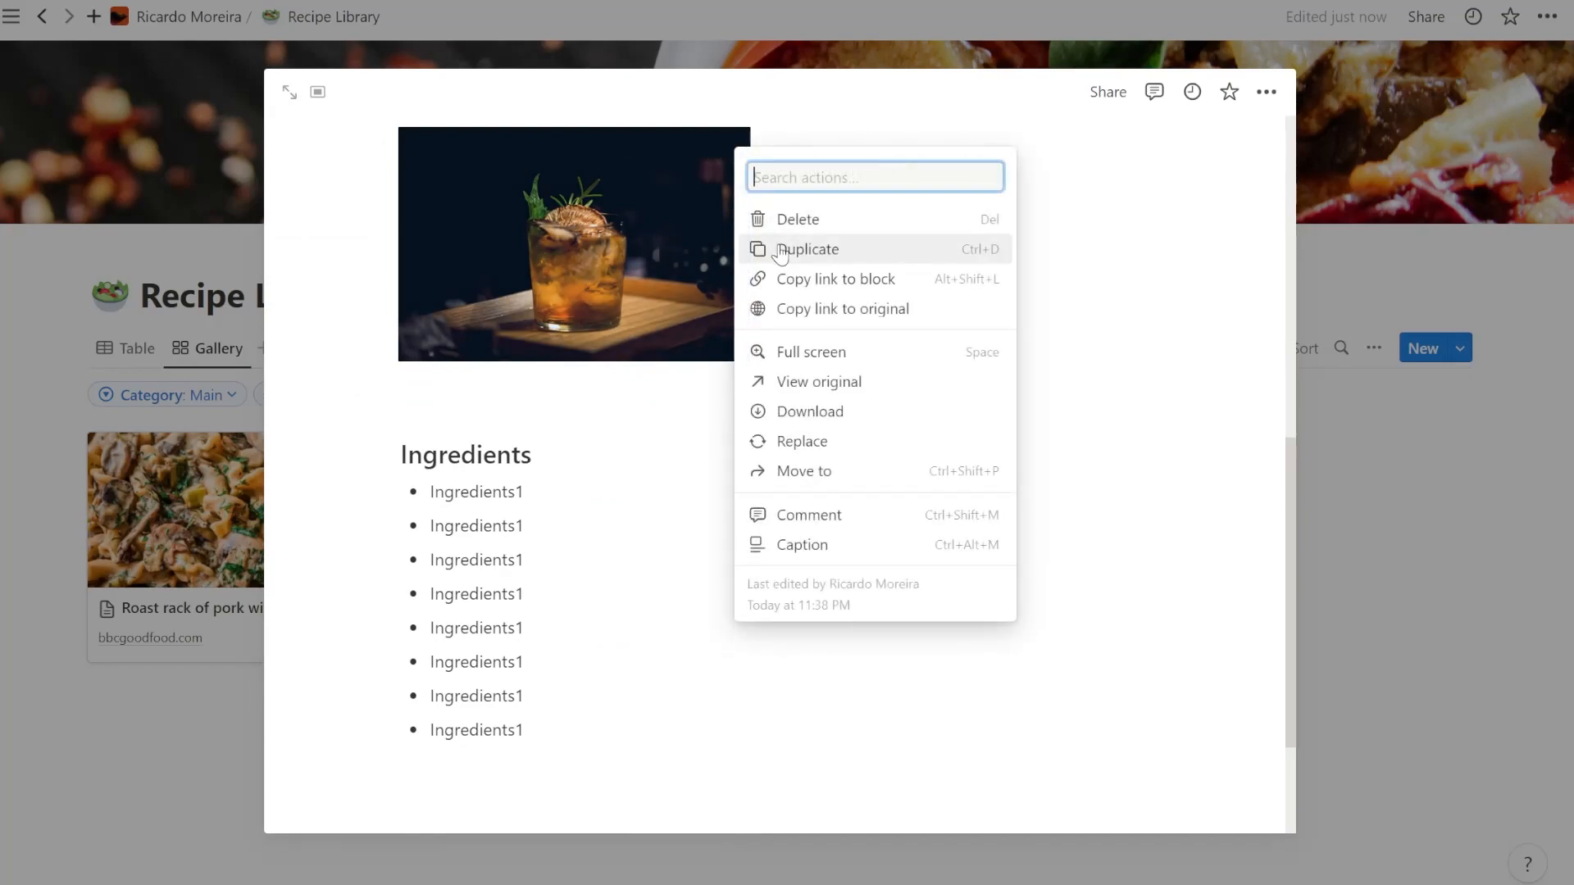
pyautogui.click(810, 445)
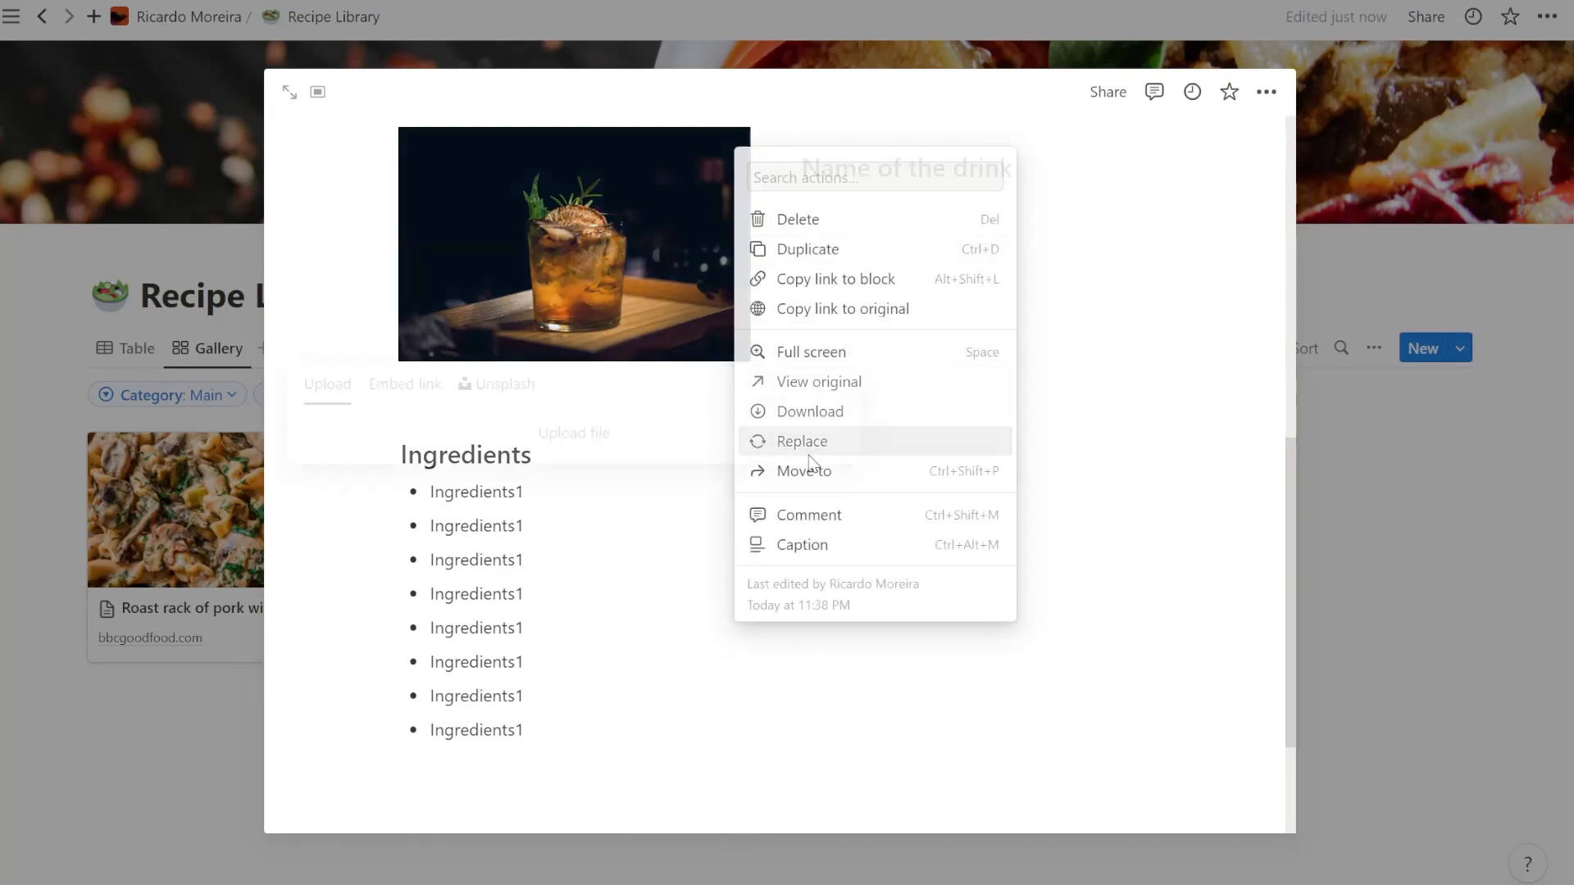
pyautogui.click(875, 215)
pyautogui.click(887, 231)
pyautogui.scroll(10, 736, 534)
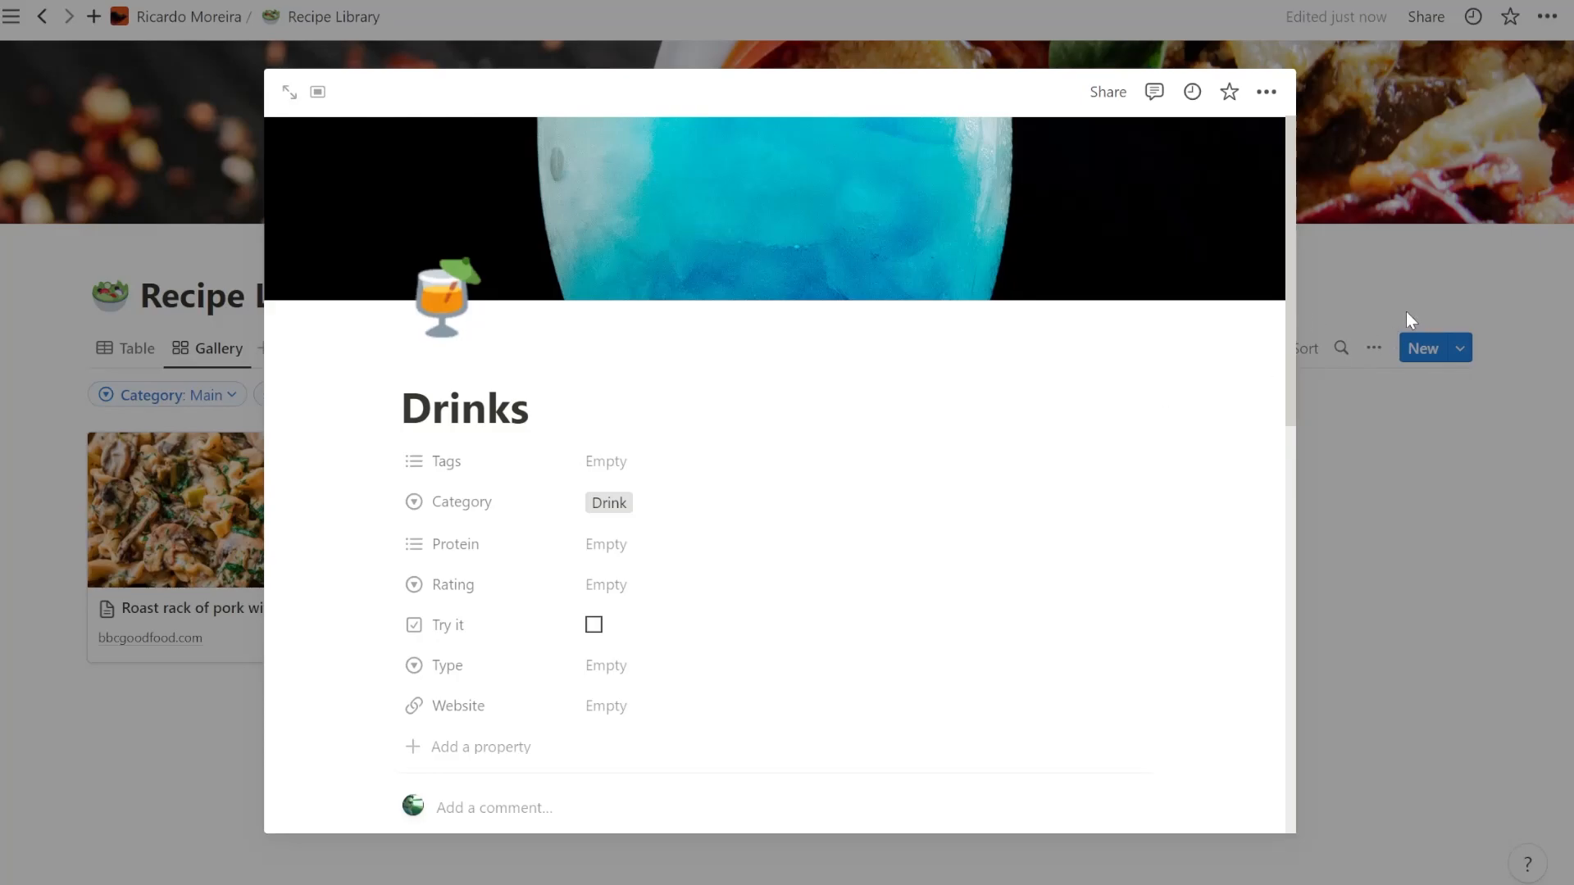
# Step: Close the new page, open the Drinks template for editing from the template list, and close it without changes
pyautogui.click(1460, 344)
pyautogui.click(1460, 348)
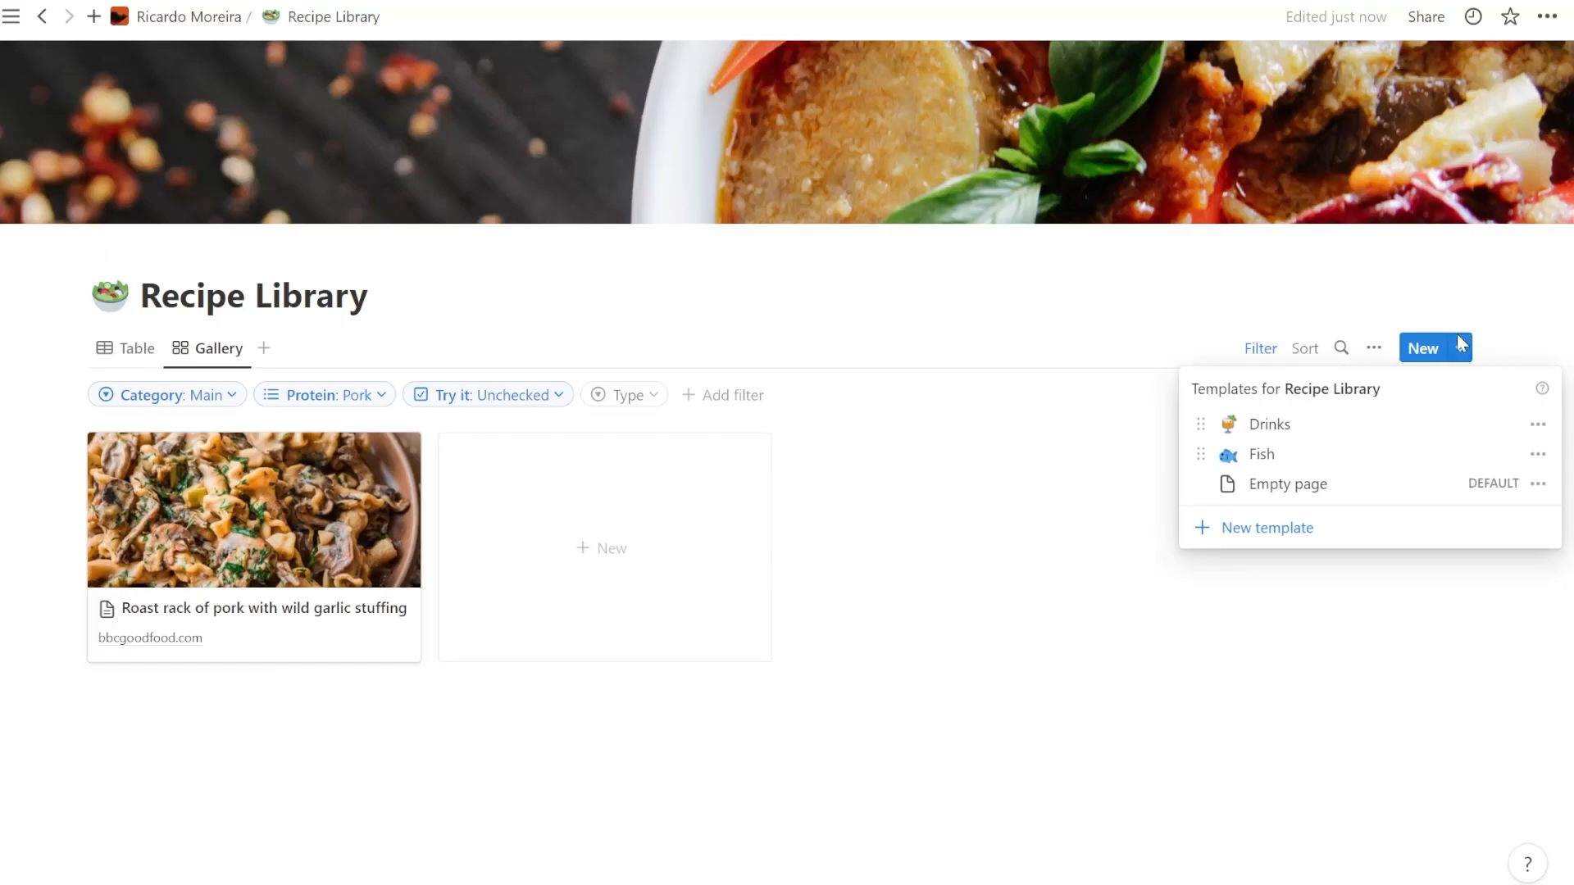
pyautogui.click(1536, 427)
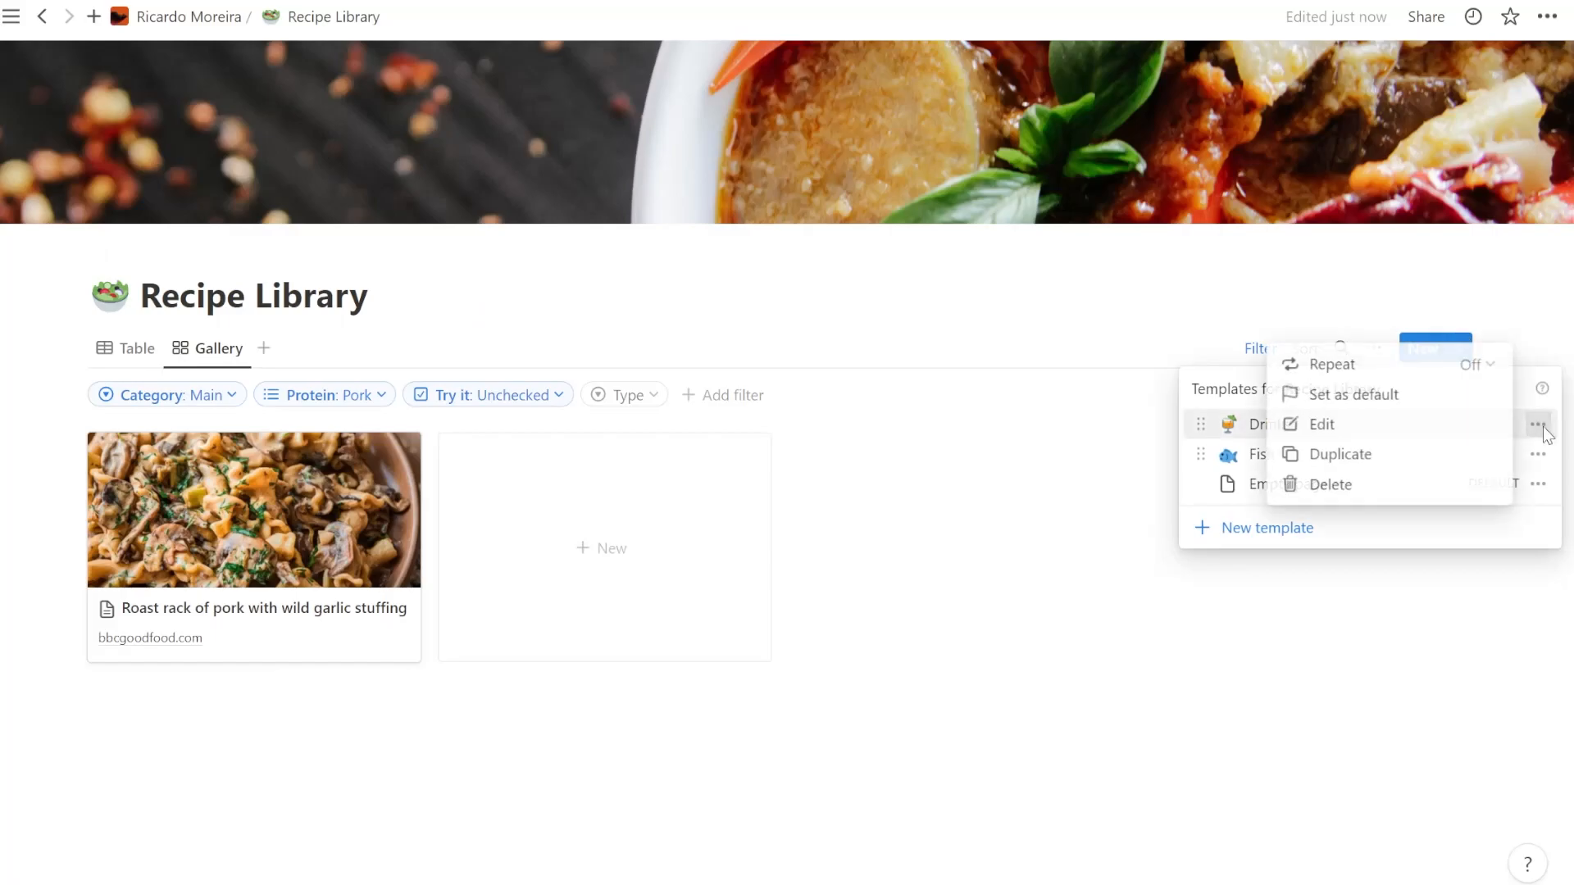
pyautogui.click(1472, 427)
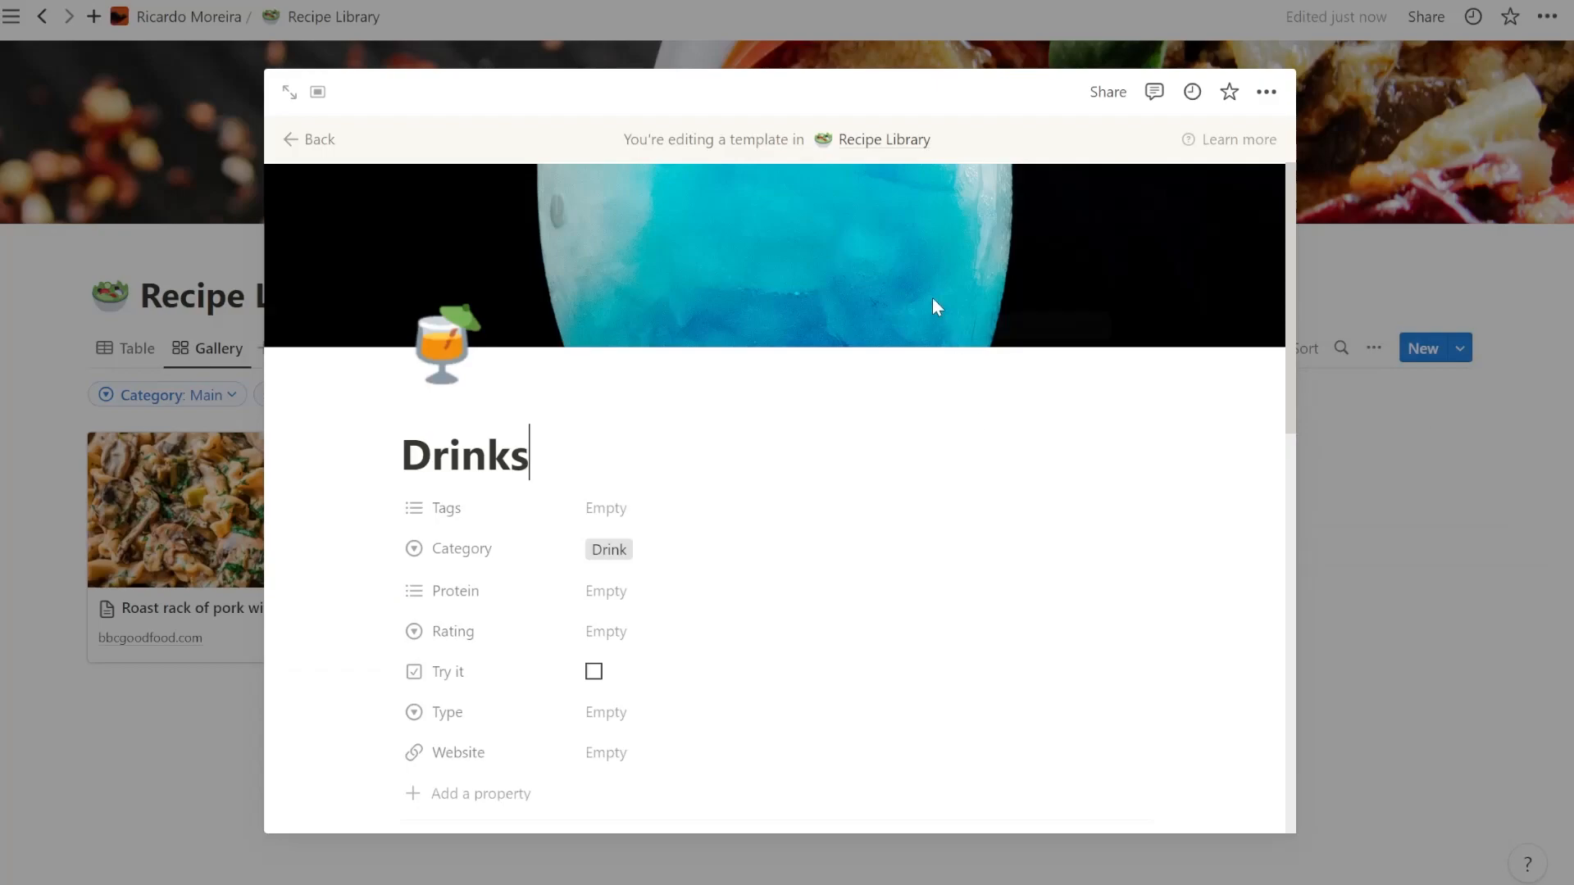
pyautogui.click(1340, 290)
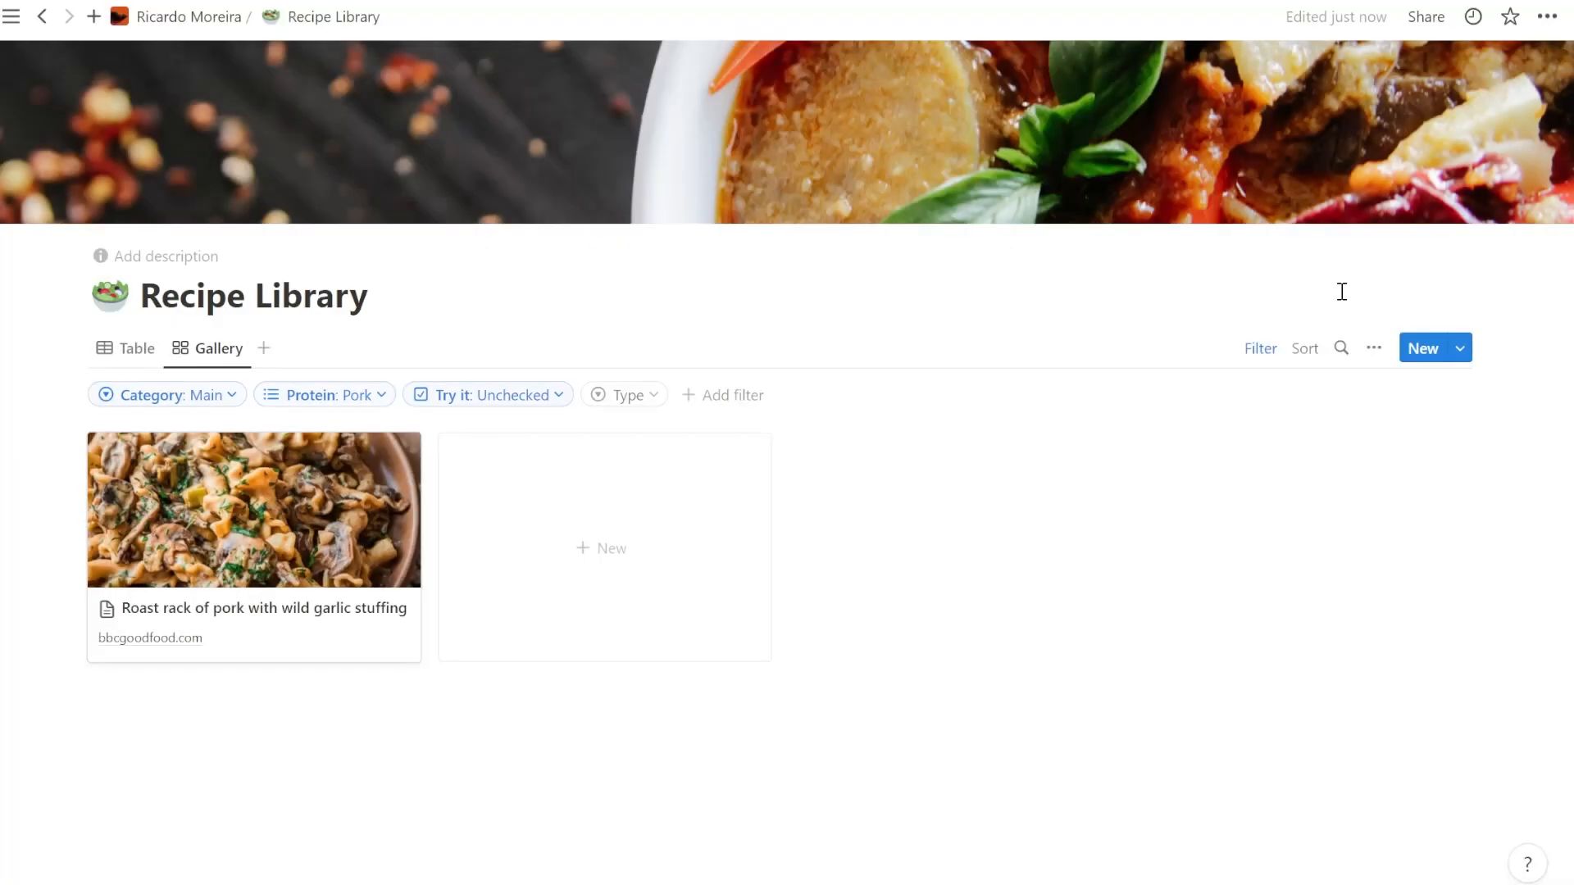